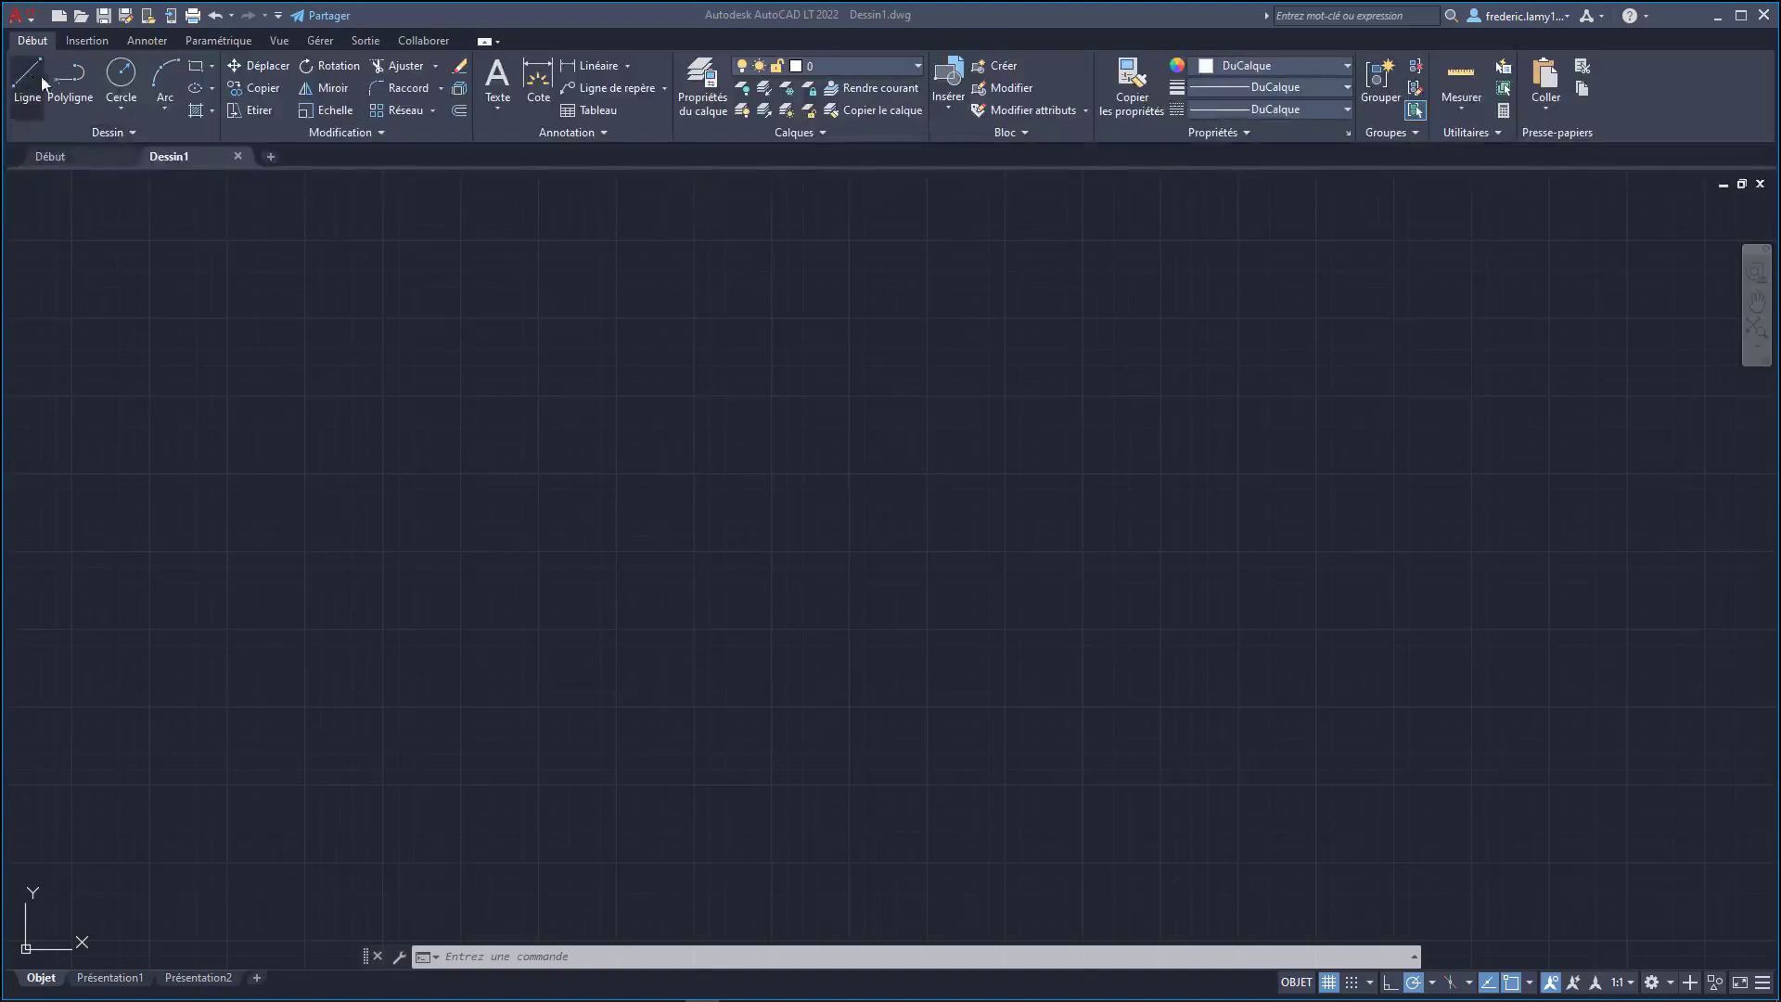
- Close the Dessin1 drawing tab to return to the Début start page
{"action": "left_click", "coordinate": [238, 156]}
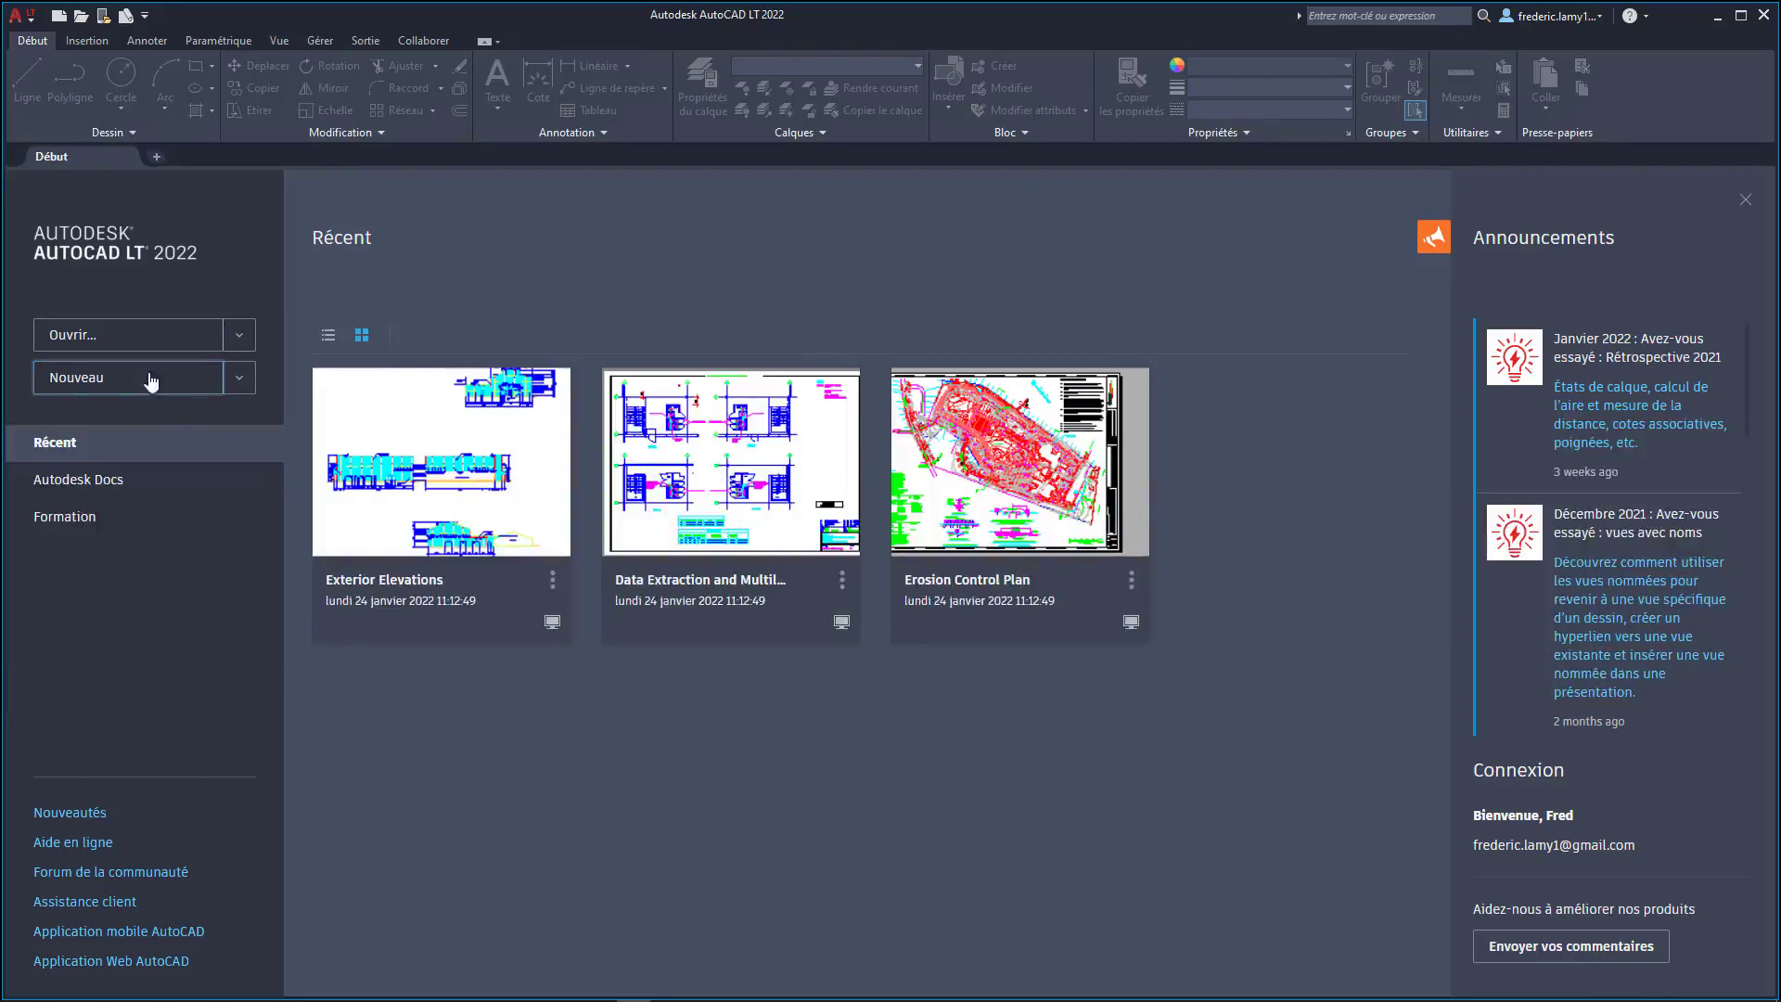
- Create a new blank drawing with Nouveau on the Début page
{"action": "left_click", "coordinate": [78, 381]}
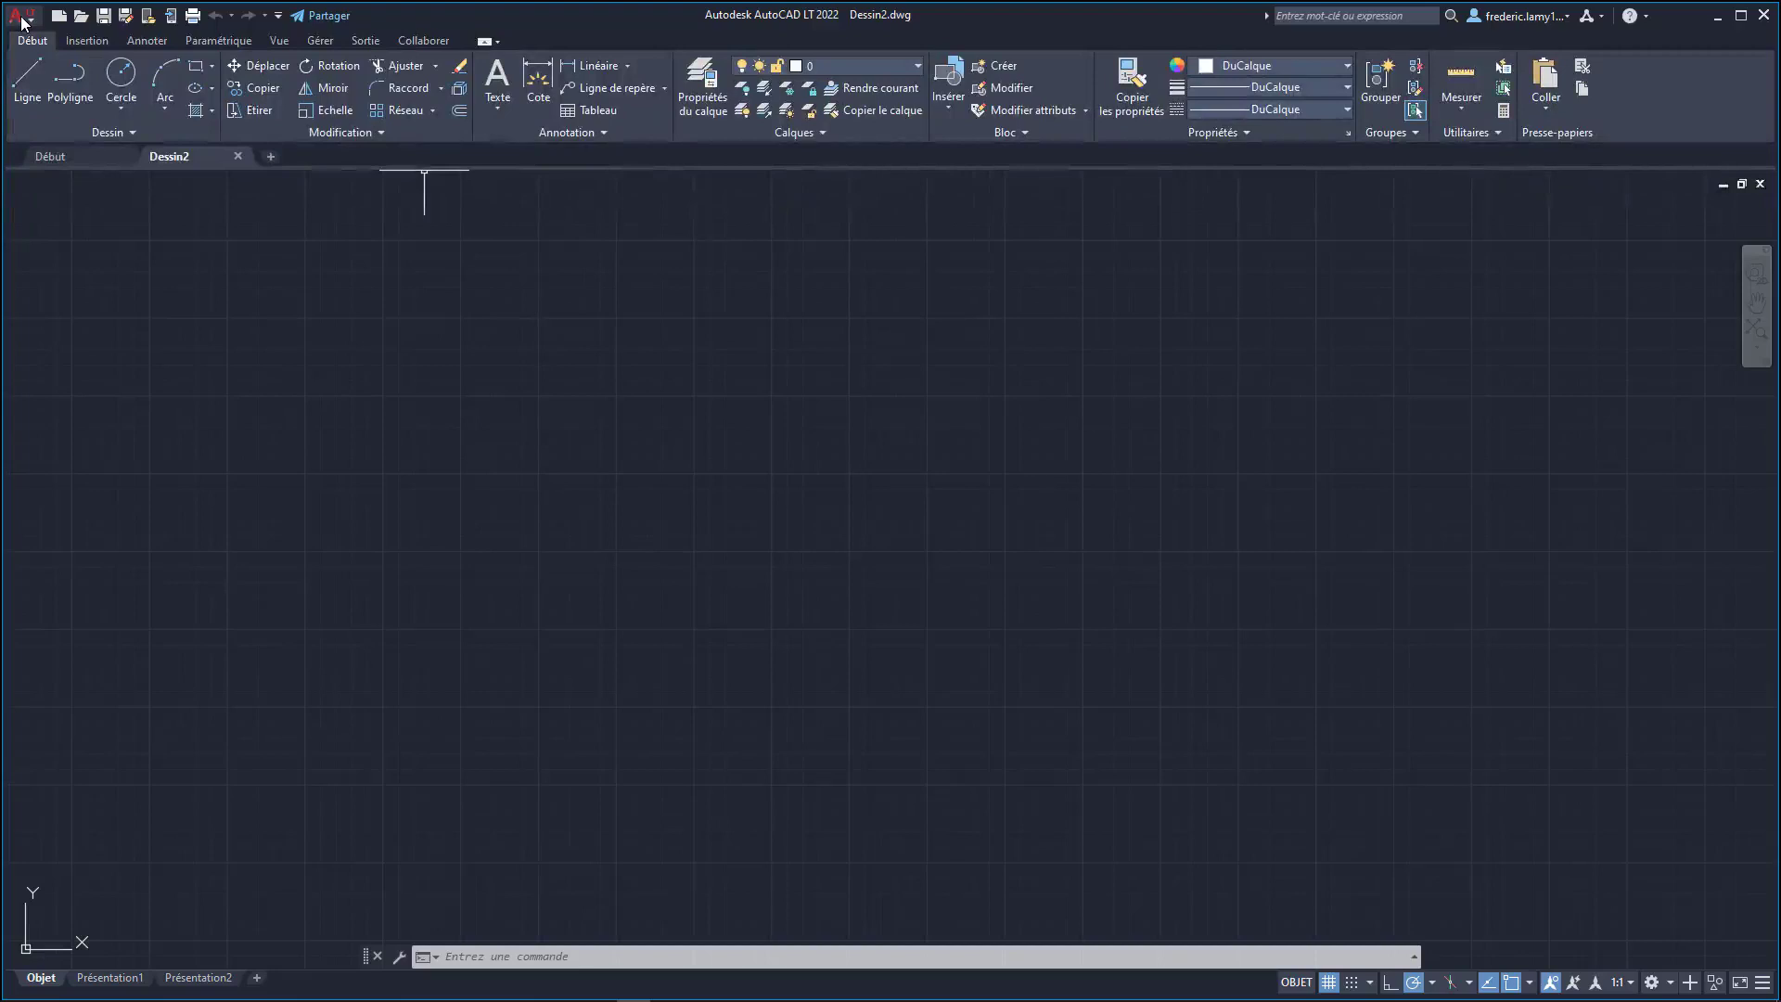
- Open the red A application menu to view the Fermer options
{"action": "left_click", "coordinate": [22, 18]}
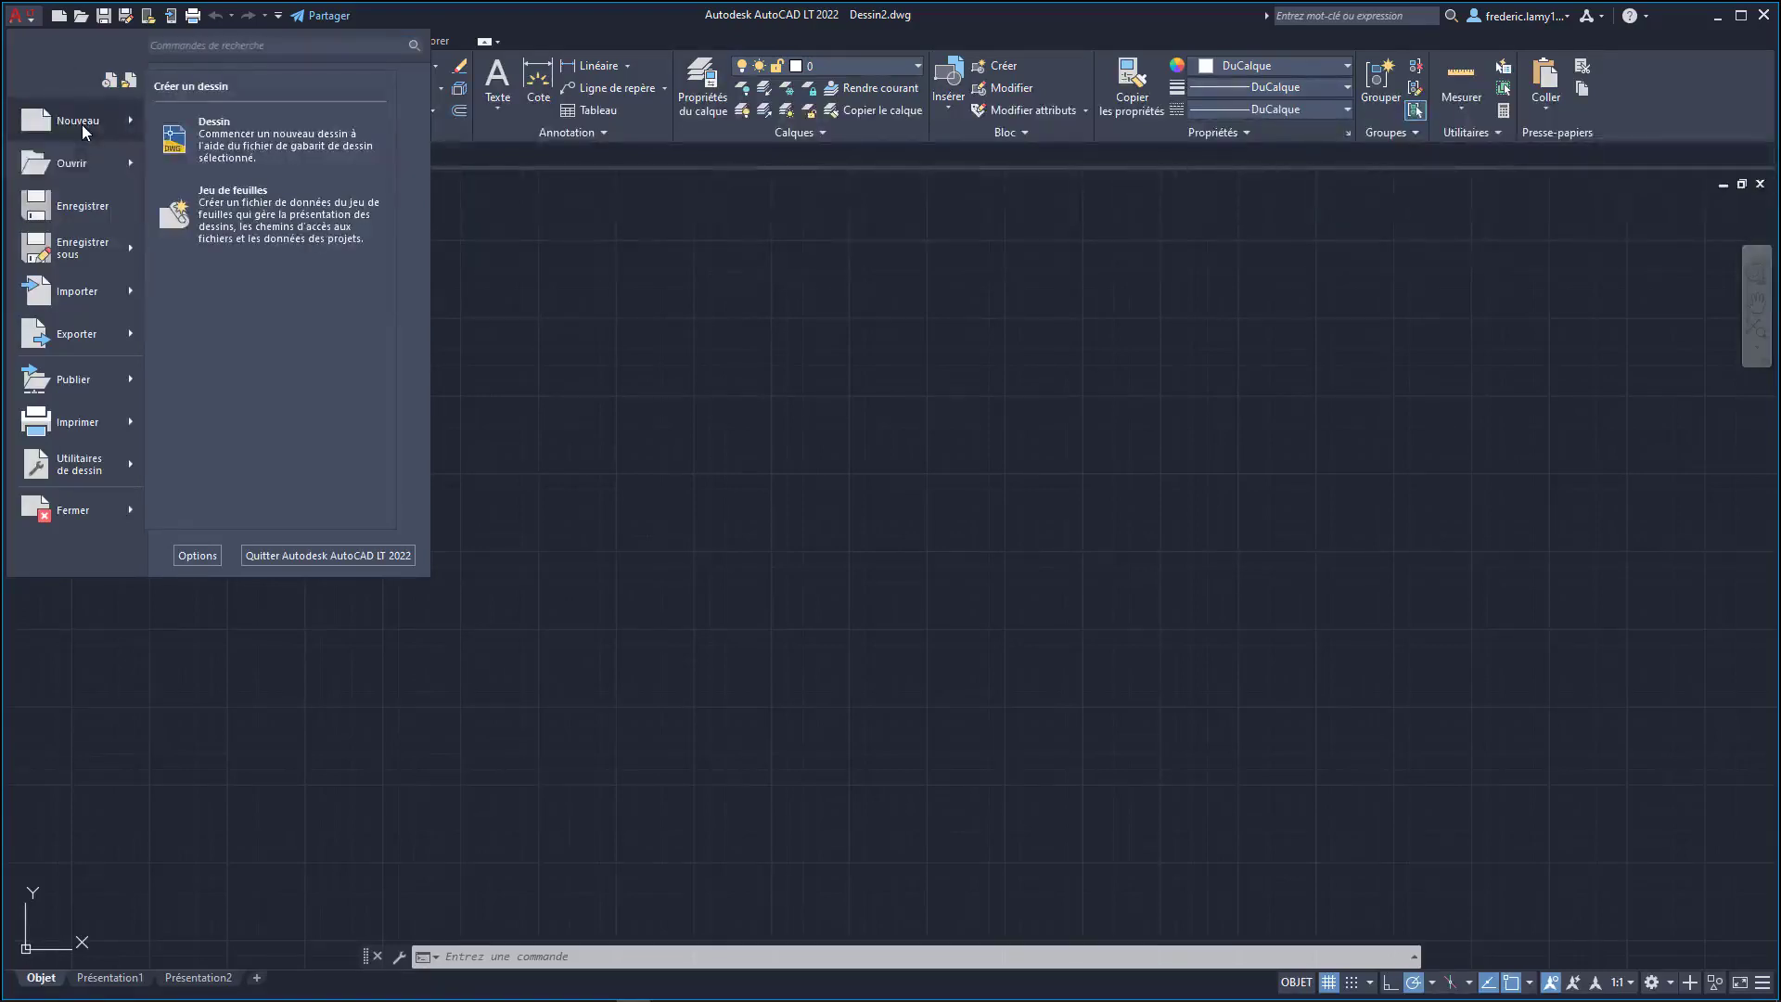
{"action": "mouse_move", "coordinate": [72, 510]}
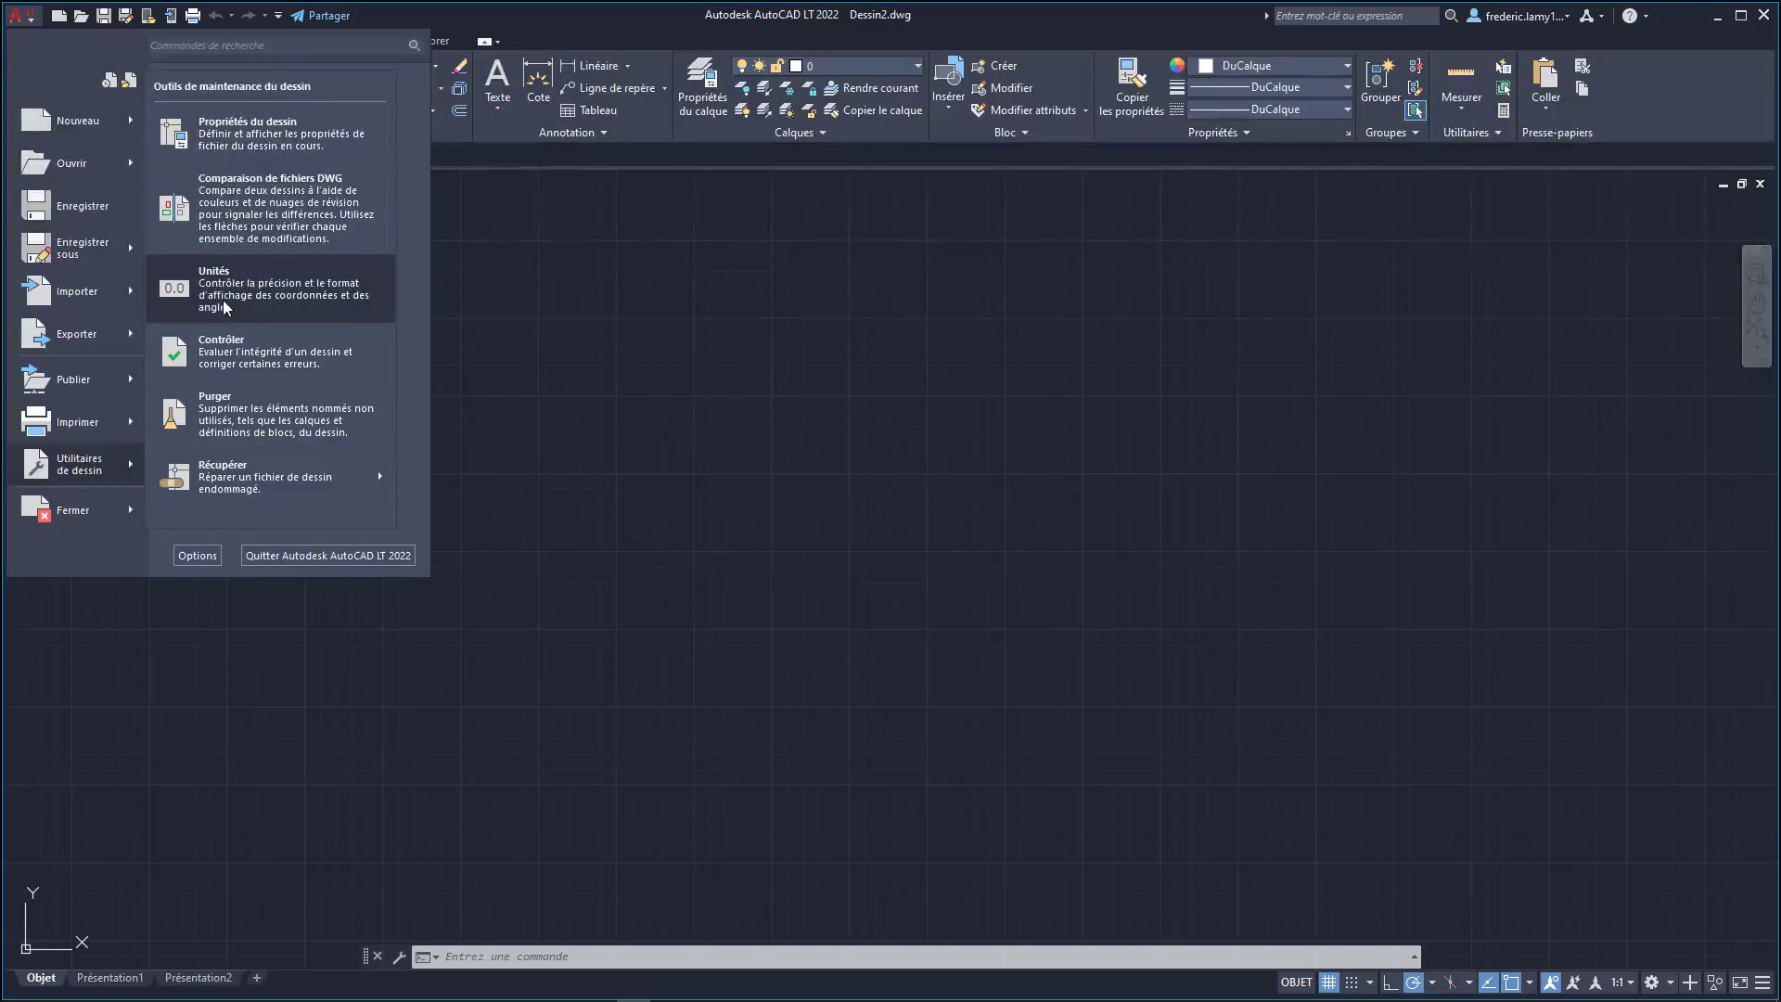
- Close Dessin2, start new blank Dessin3, and reopen the application menu's recent documents
{"action": "left_click", "coordinate": [86, 511]}
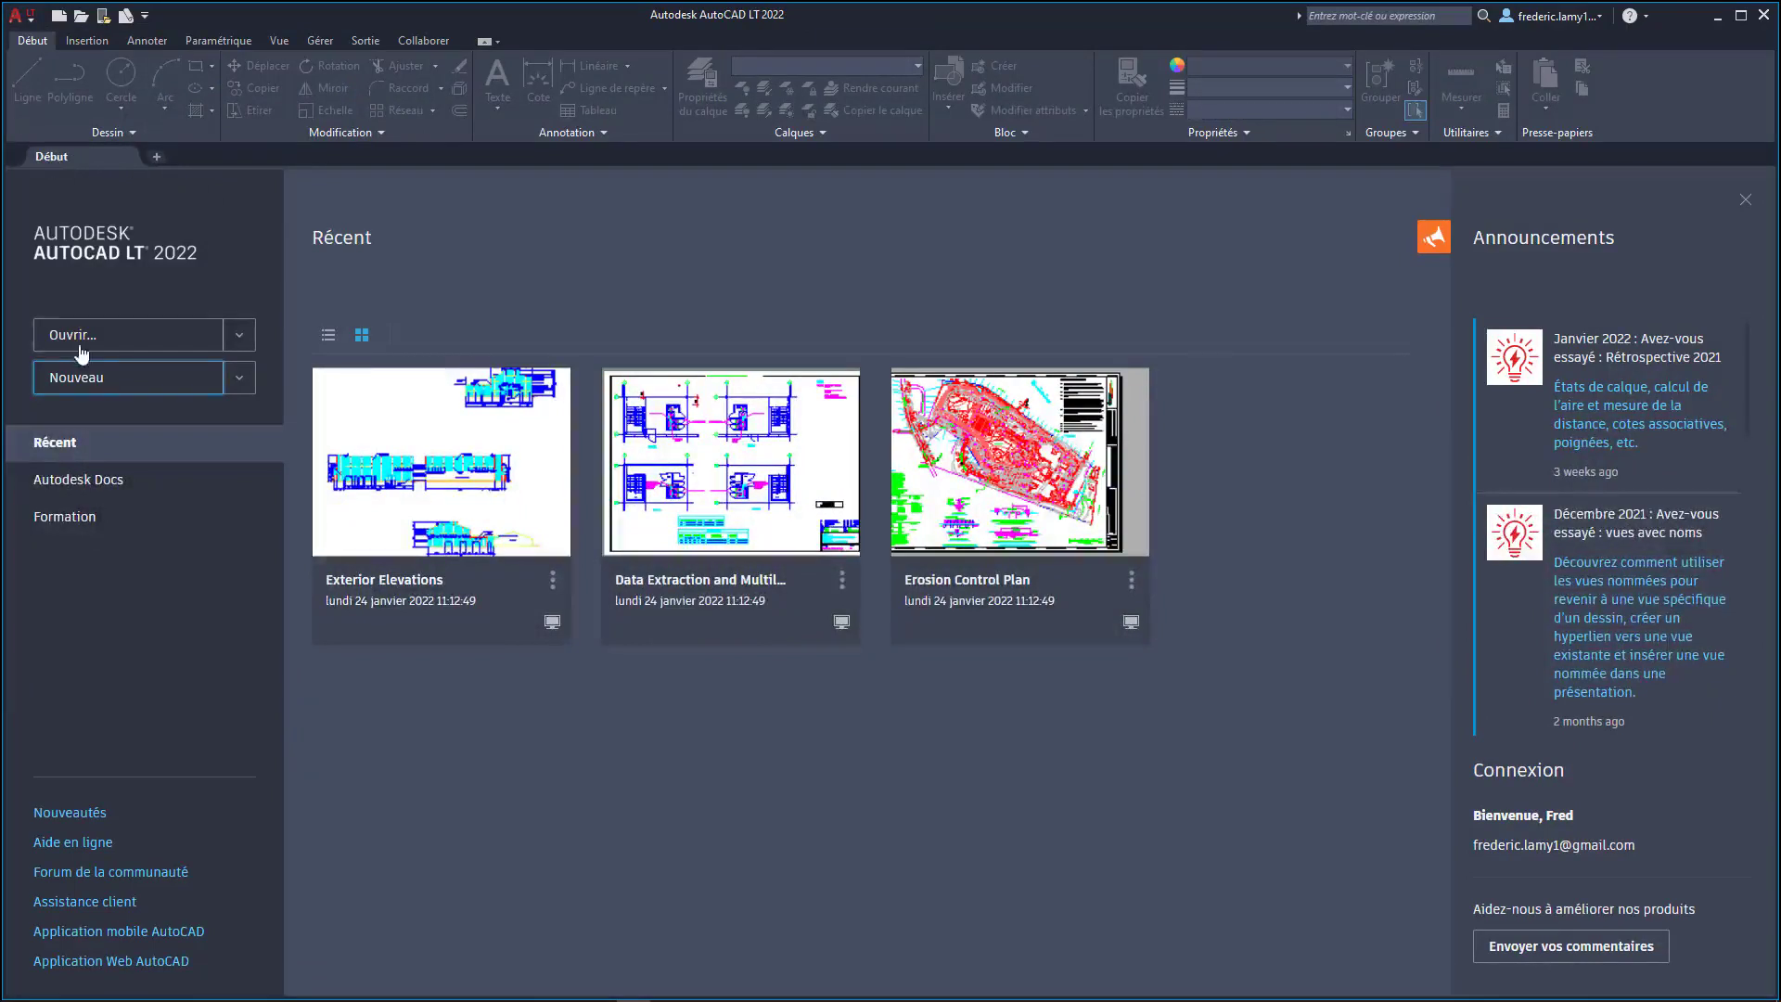
{"action": "left_click", "coordinate": [92, 388]}
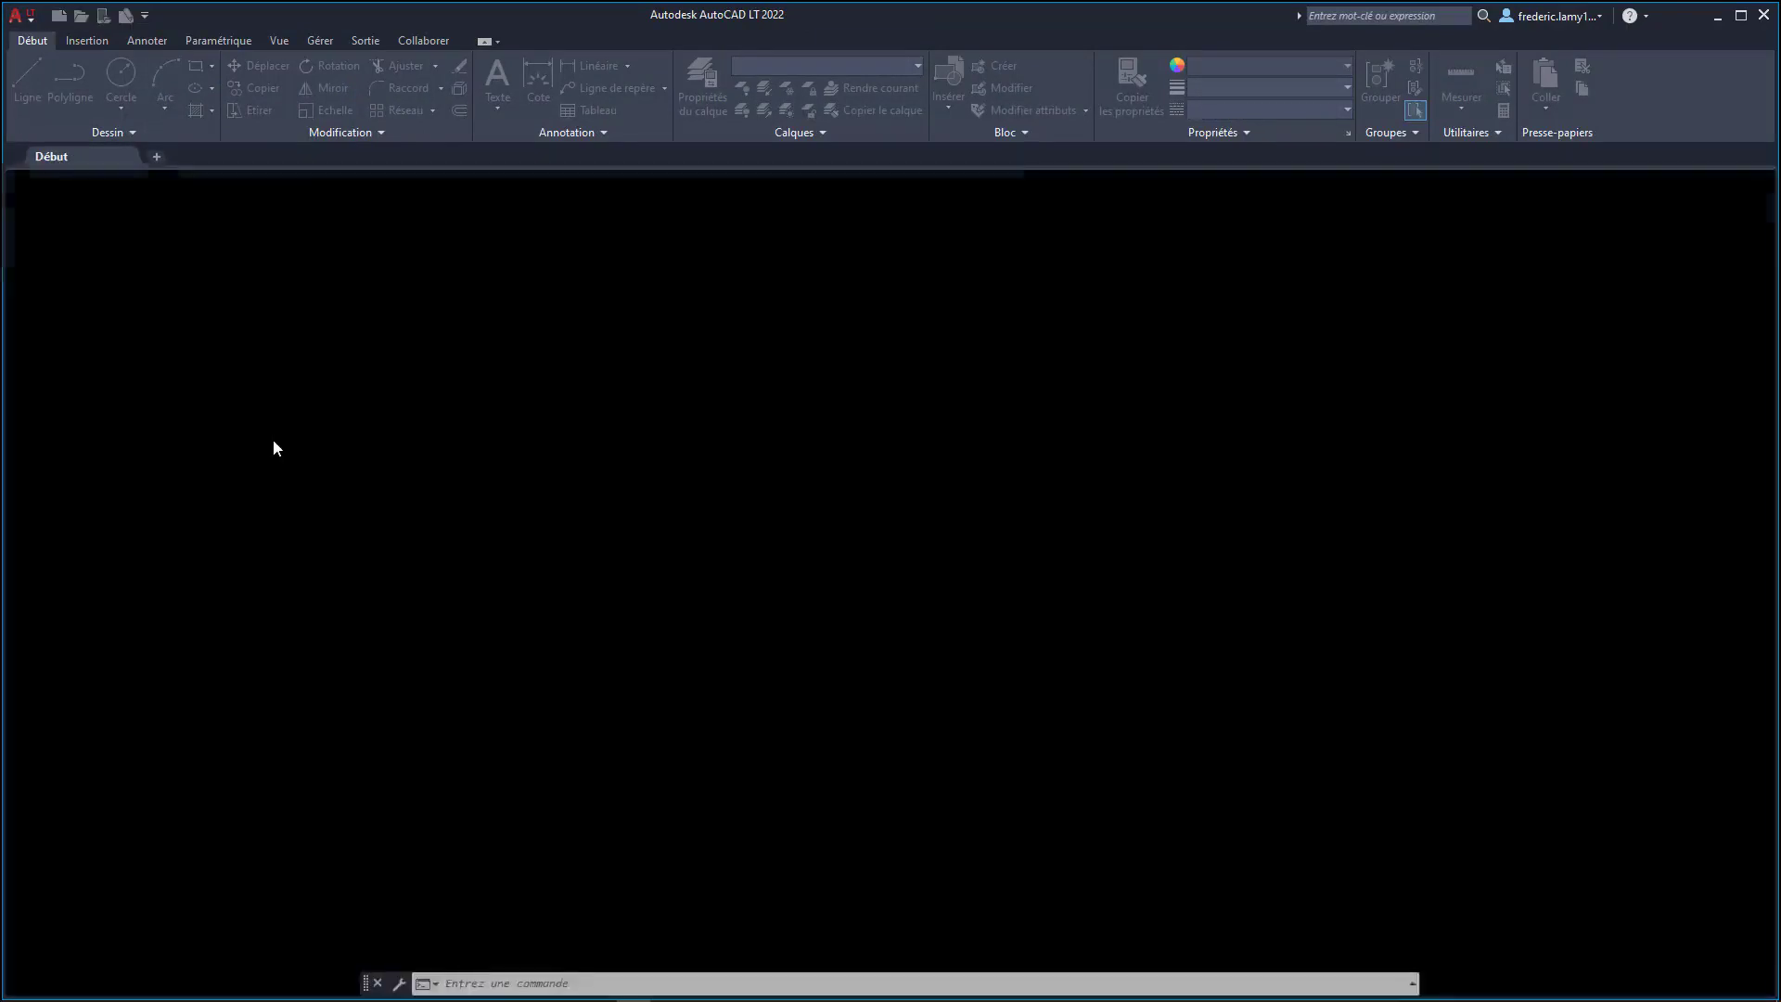
{"action": "left_click", "coordinate": [30, 22]}
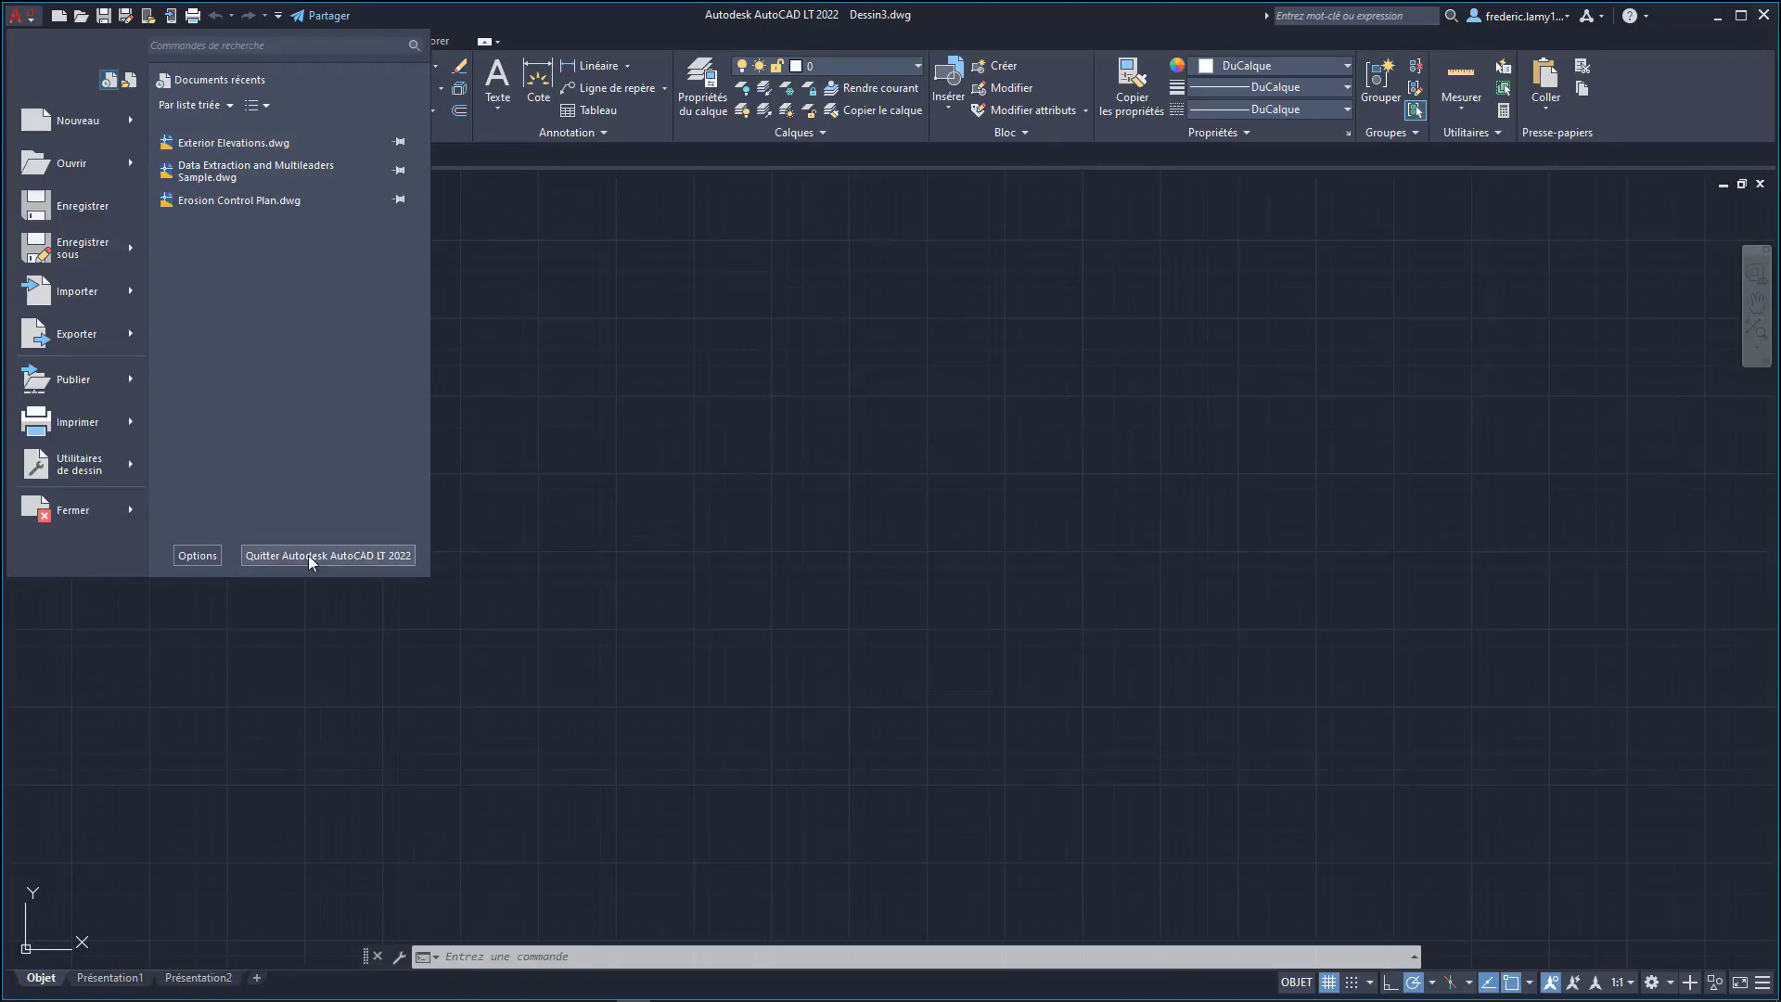
- Open the Options dialog from the application menu and close it unchanged
{"action": "left_click", "coordinate": [190, 554]}
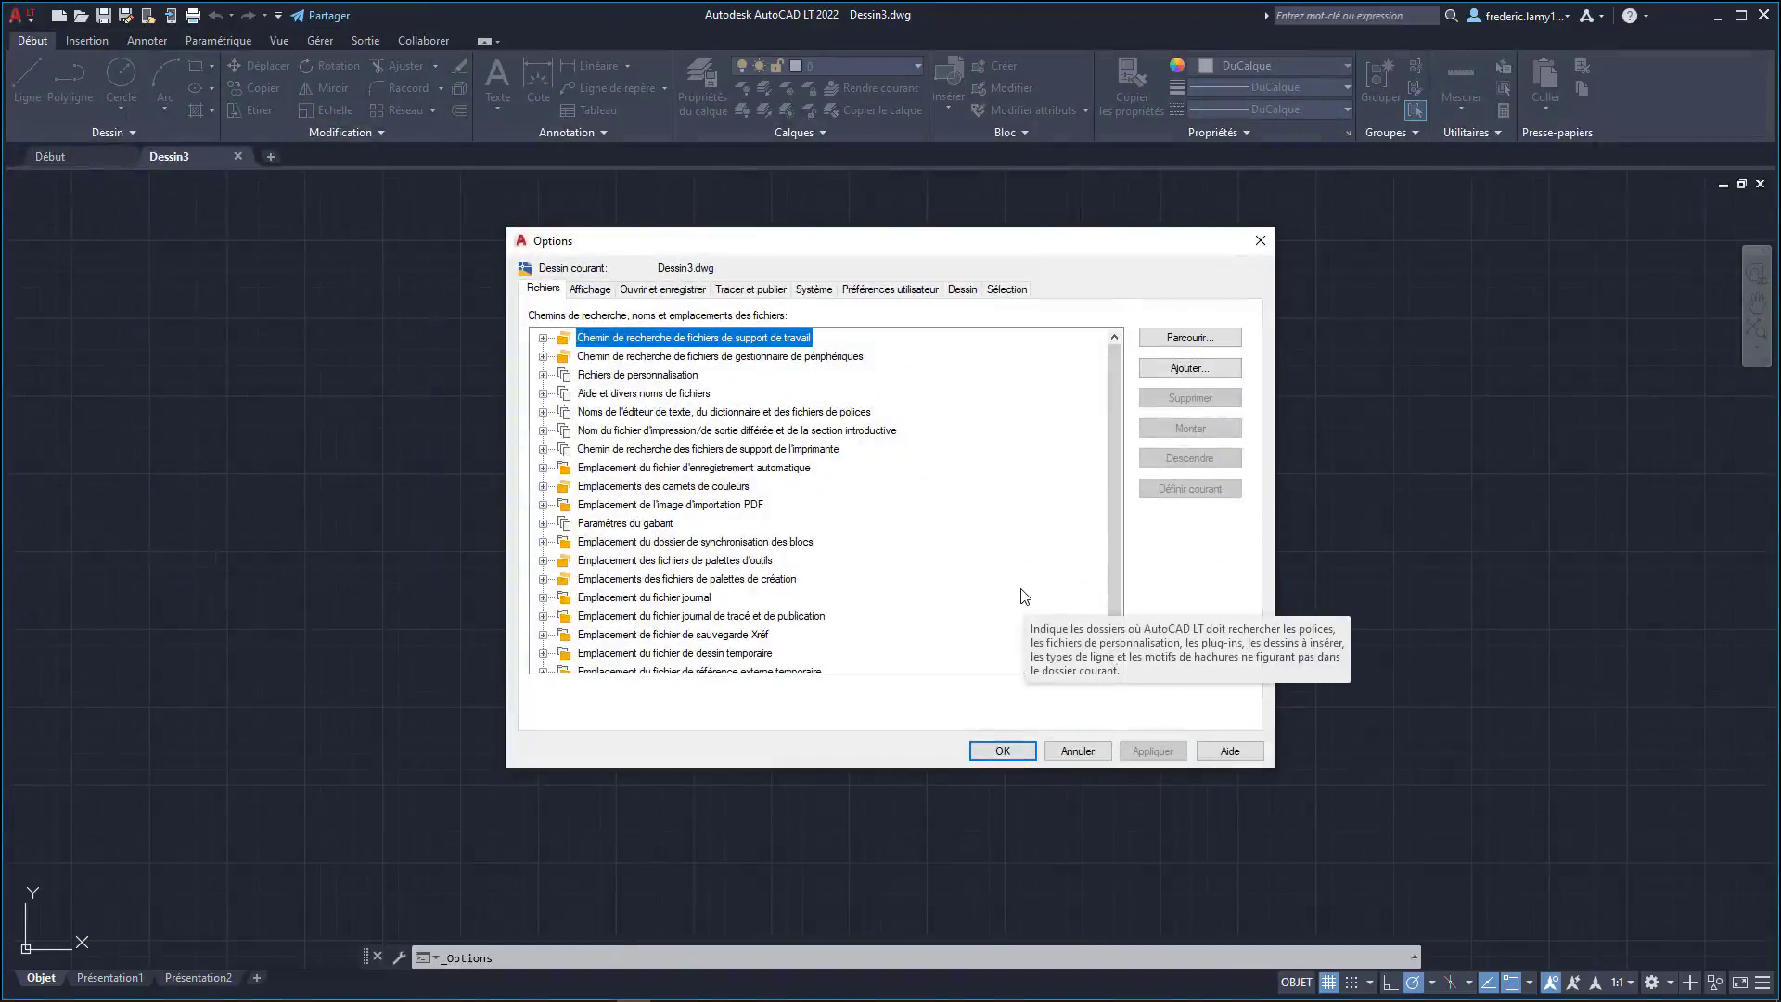
{"action": "left_click", "coordinate": [1261, 242]}
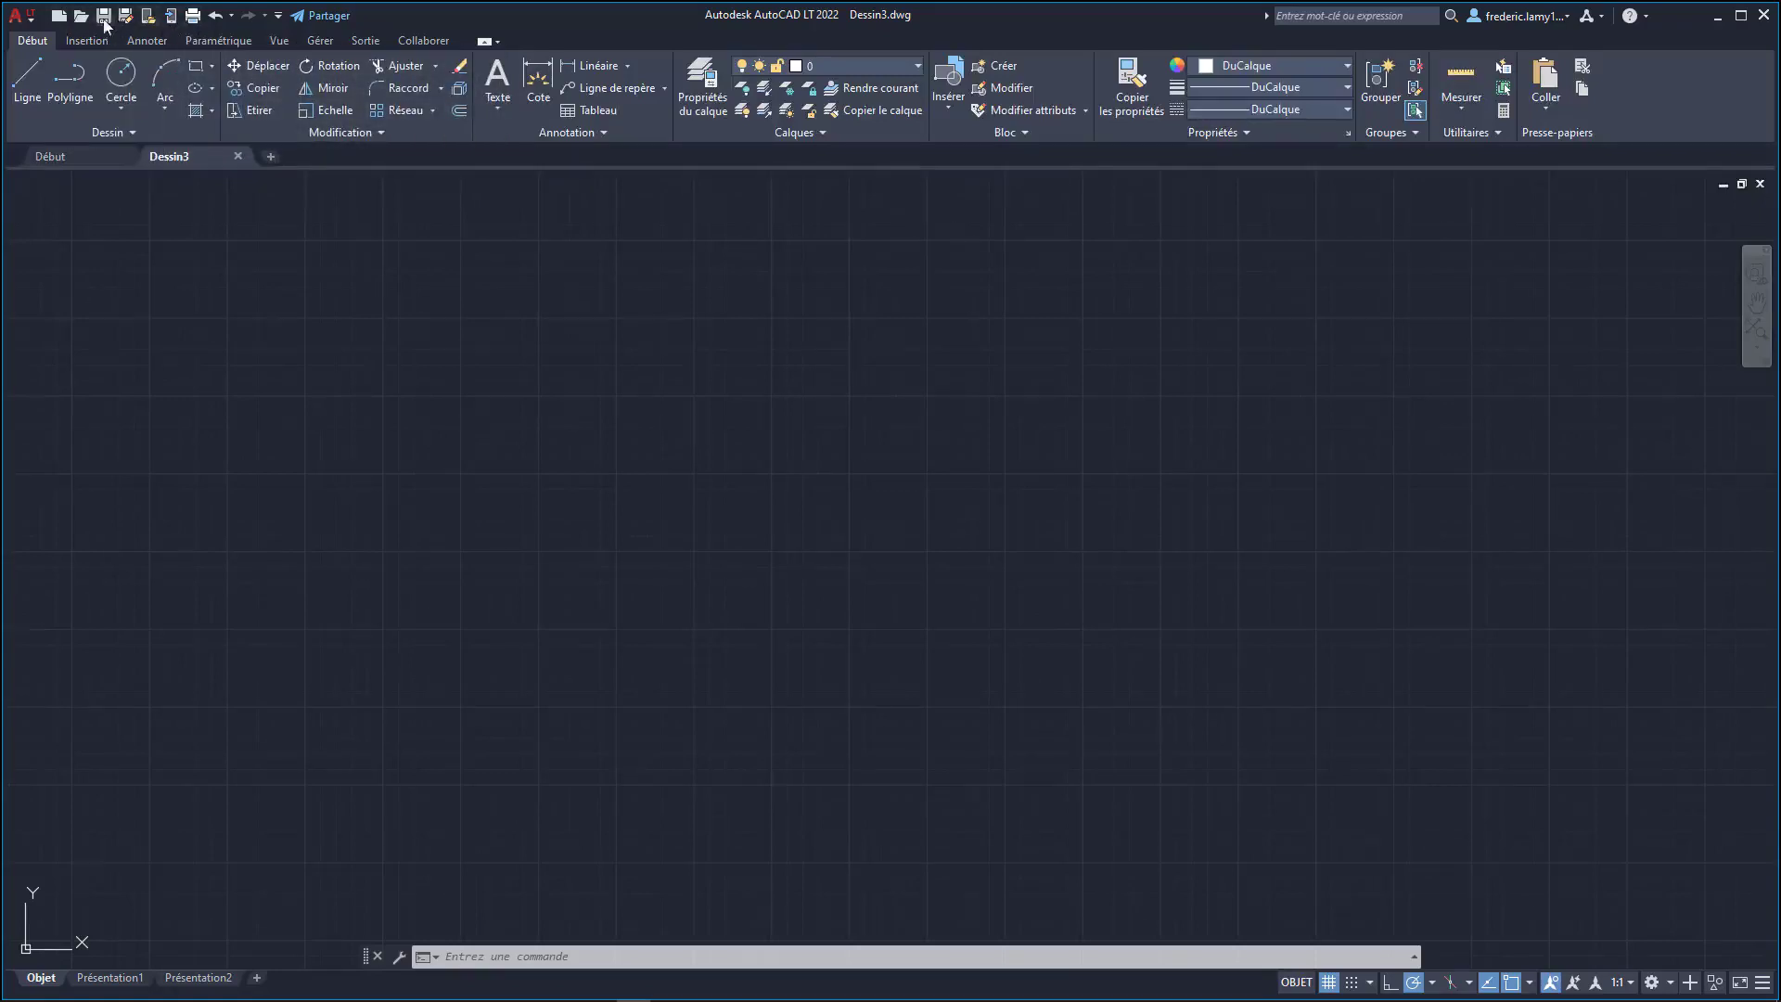
- Remove Tracer, add Propriétés to the quick-access toolbar, and show the classic menu bar
{"action": "left_click", "coordinate": [279, 16]}
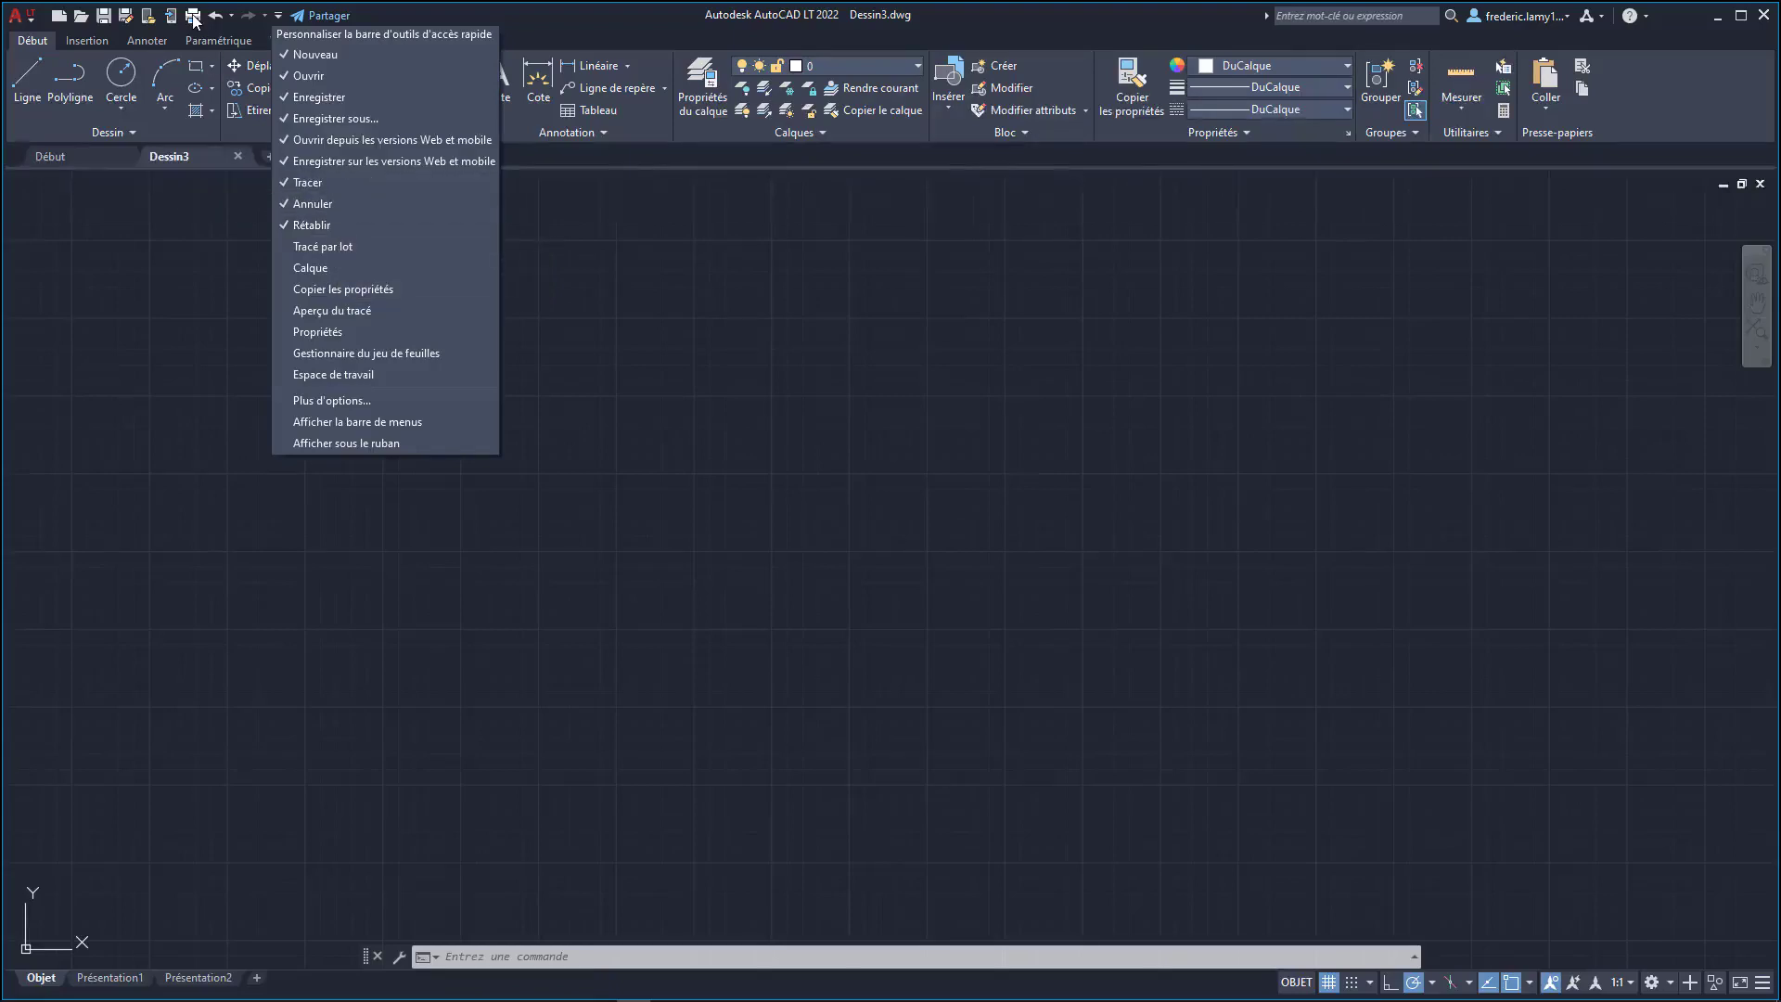
{"action": "left_click", "coordinate": [285, 182]}
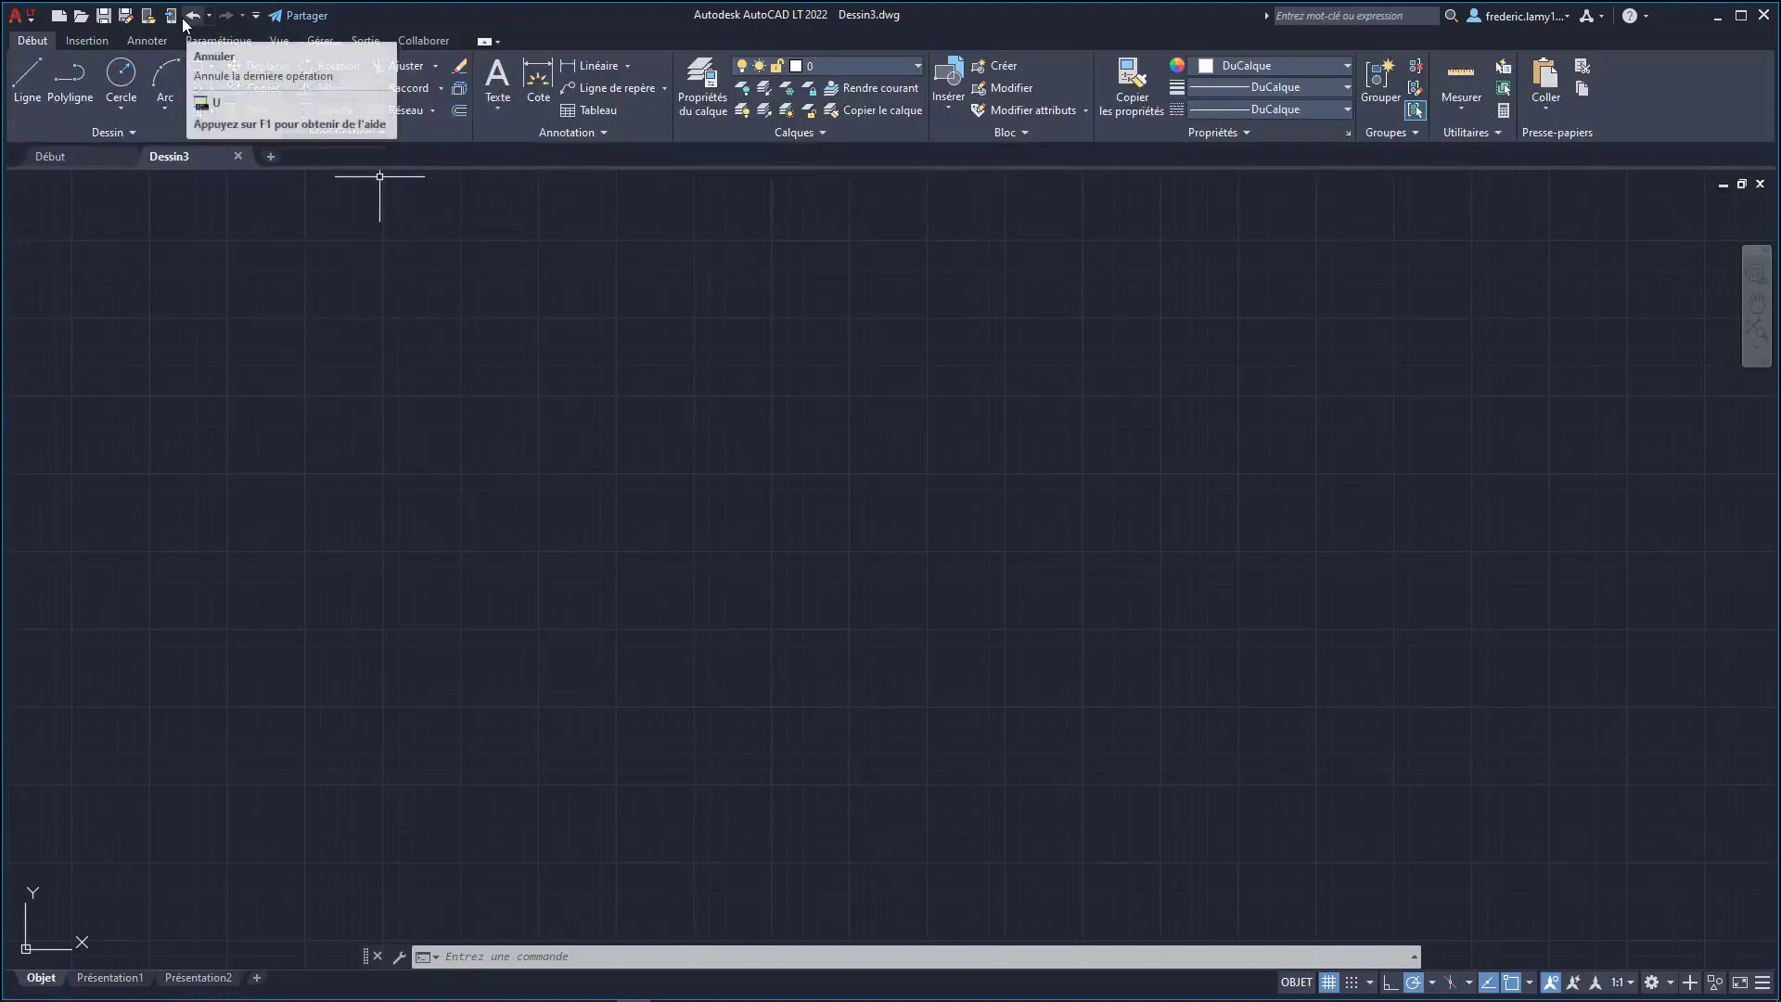
{"action": "left_click", "coordinate": [254, 19]}
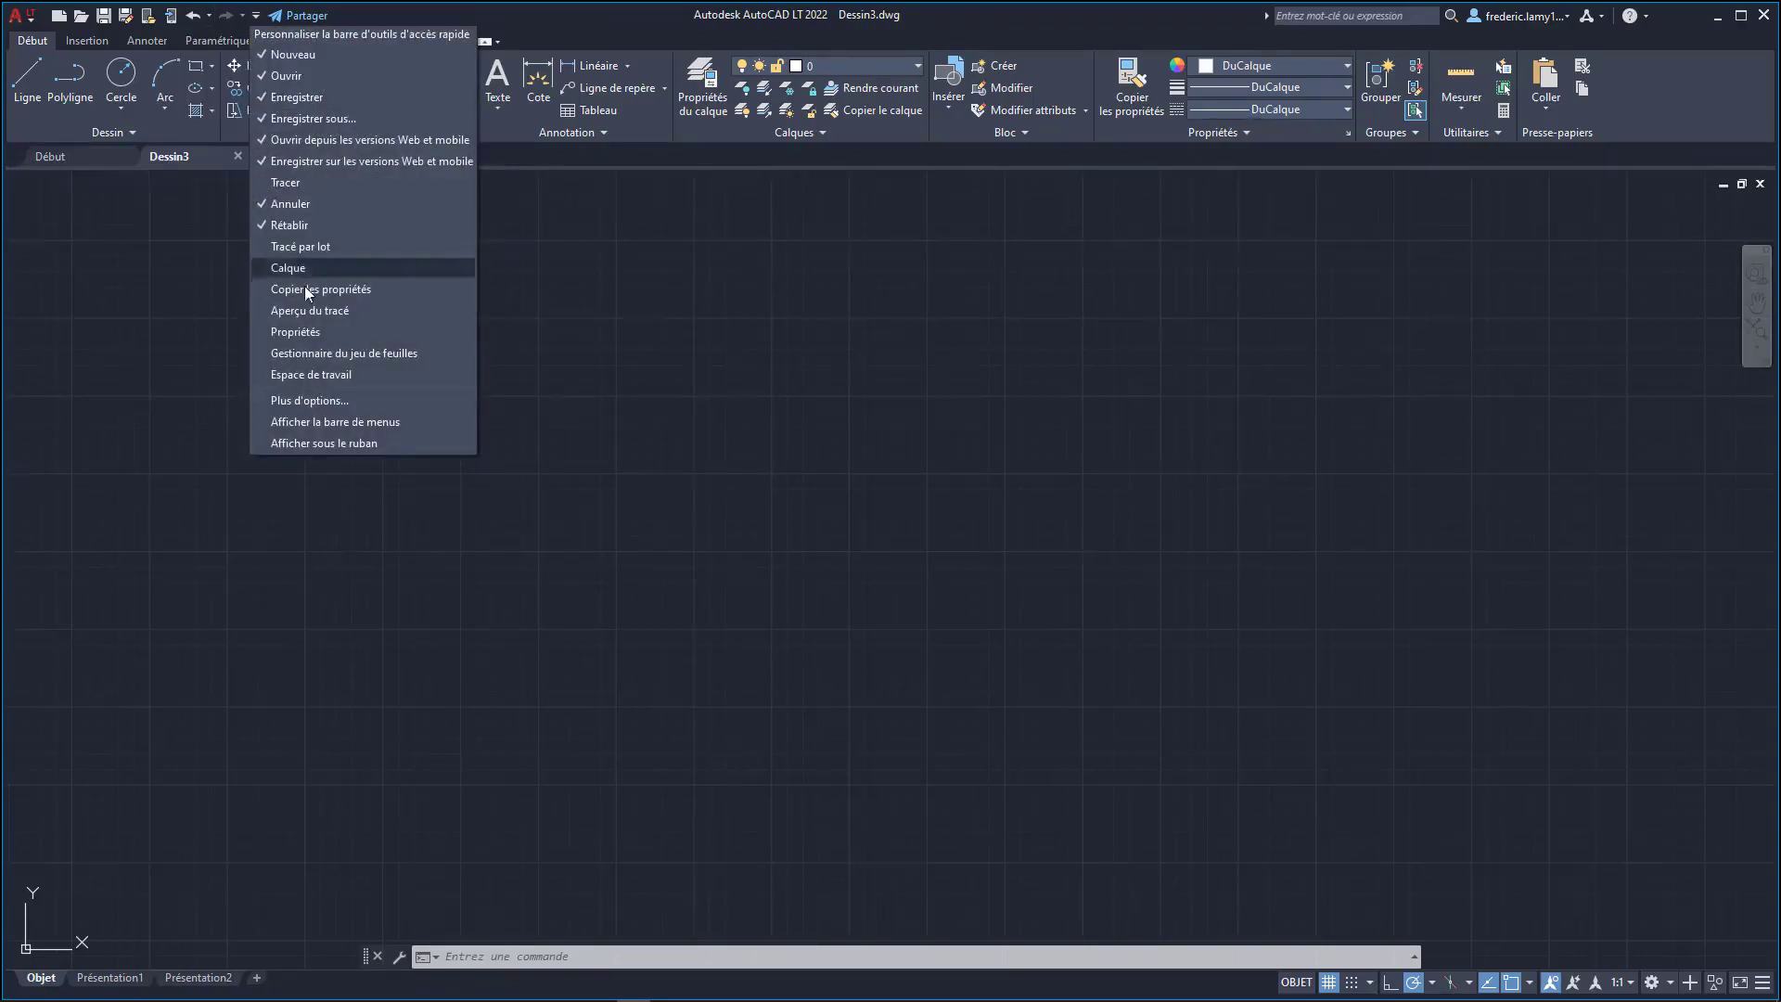
{"action": "left_click", "coordinate": [282, 331]}
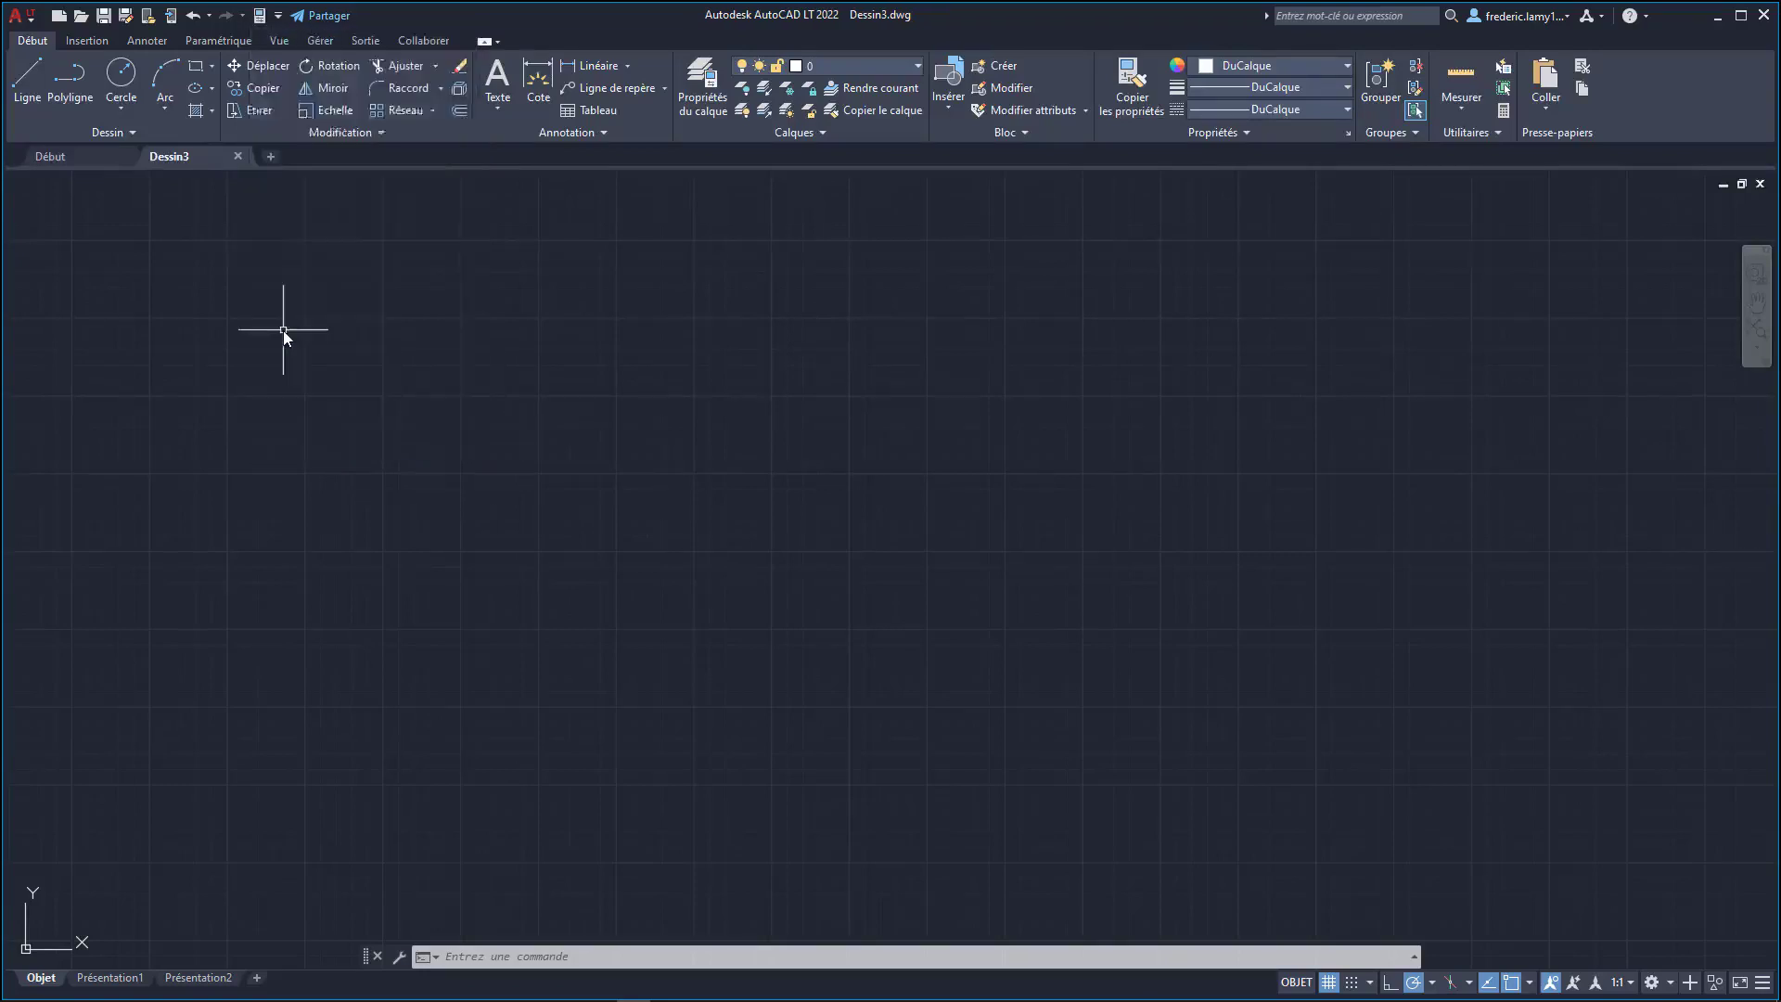
{"action": "left_click", "coordinate": [278, 16]}
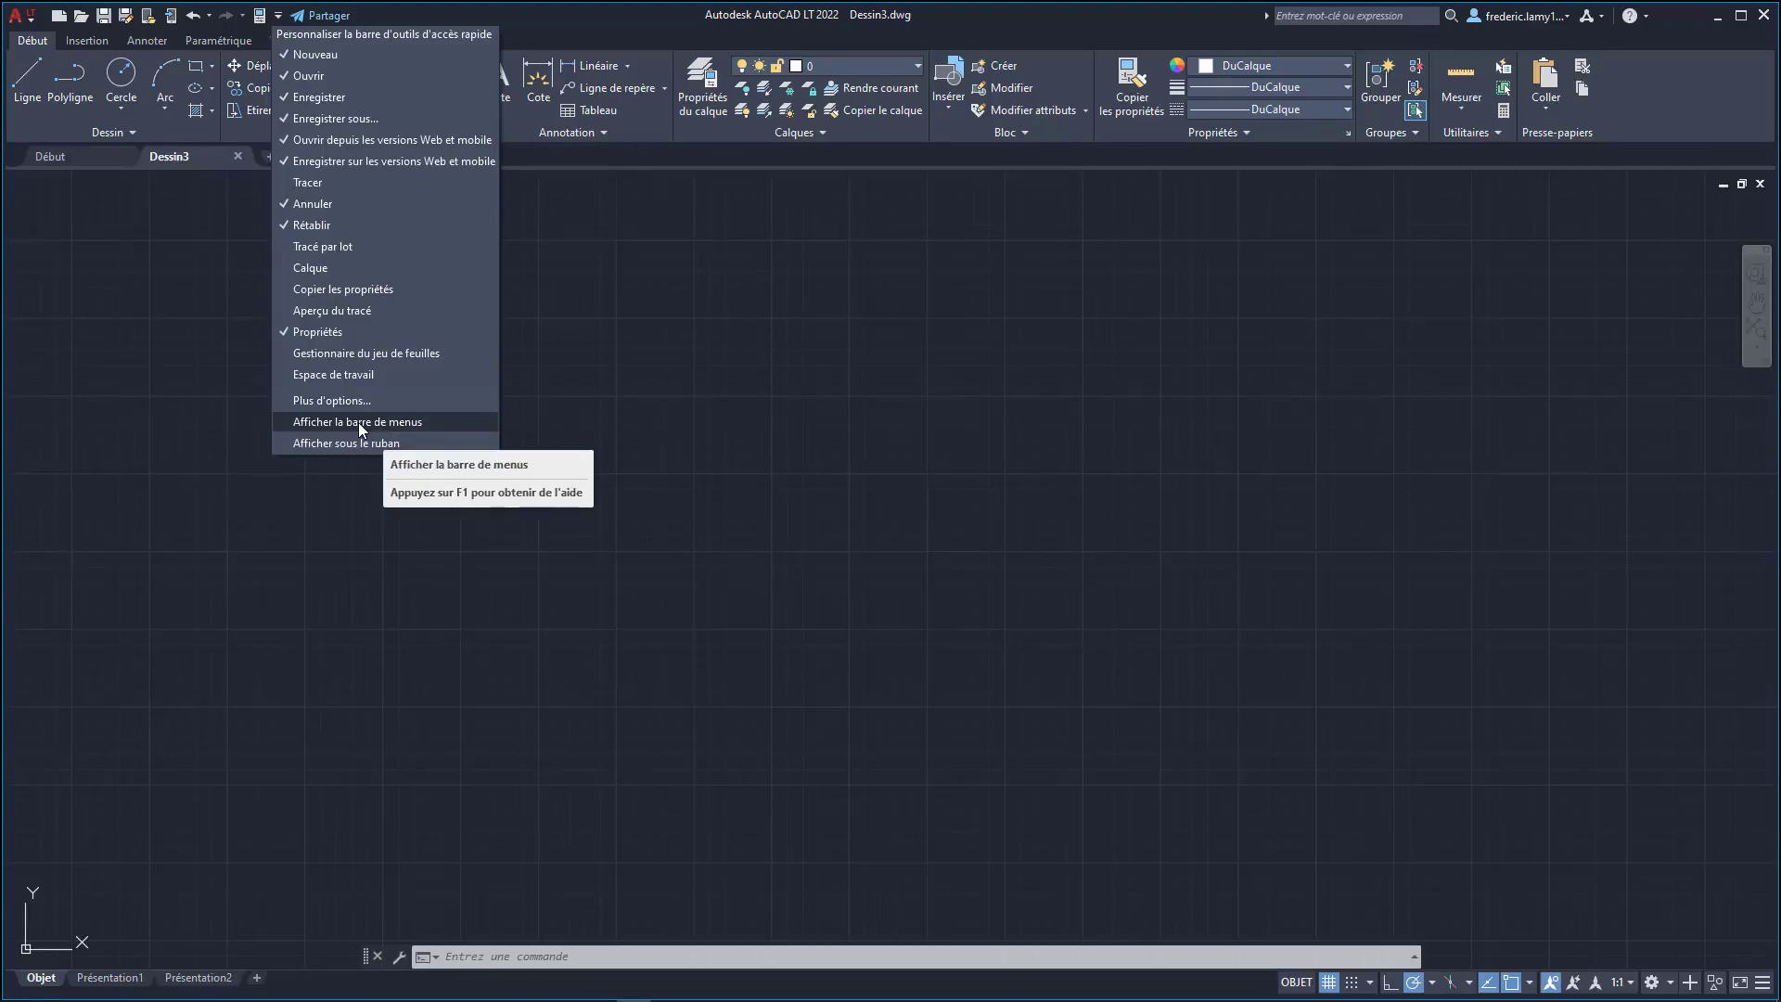
{"action": "left_click", "coordinate": [358, 421]}
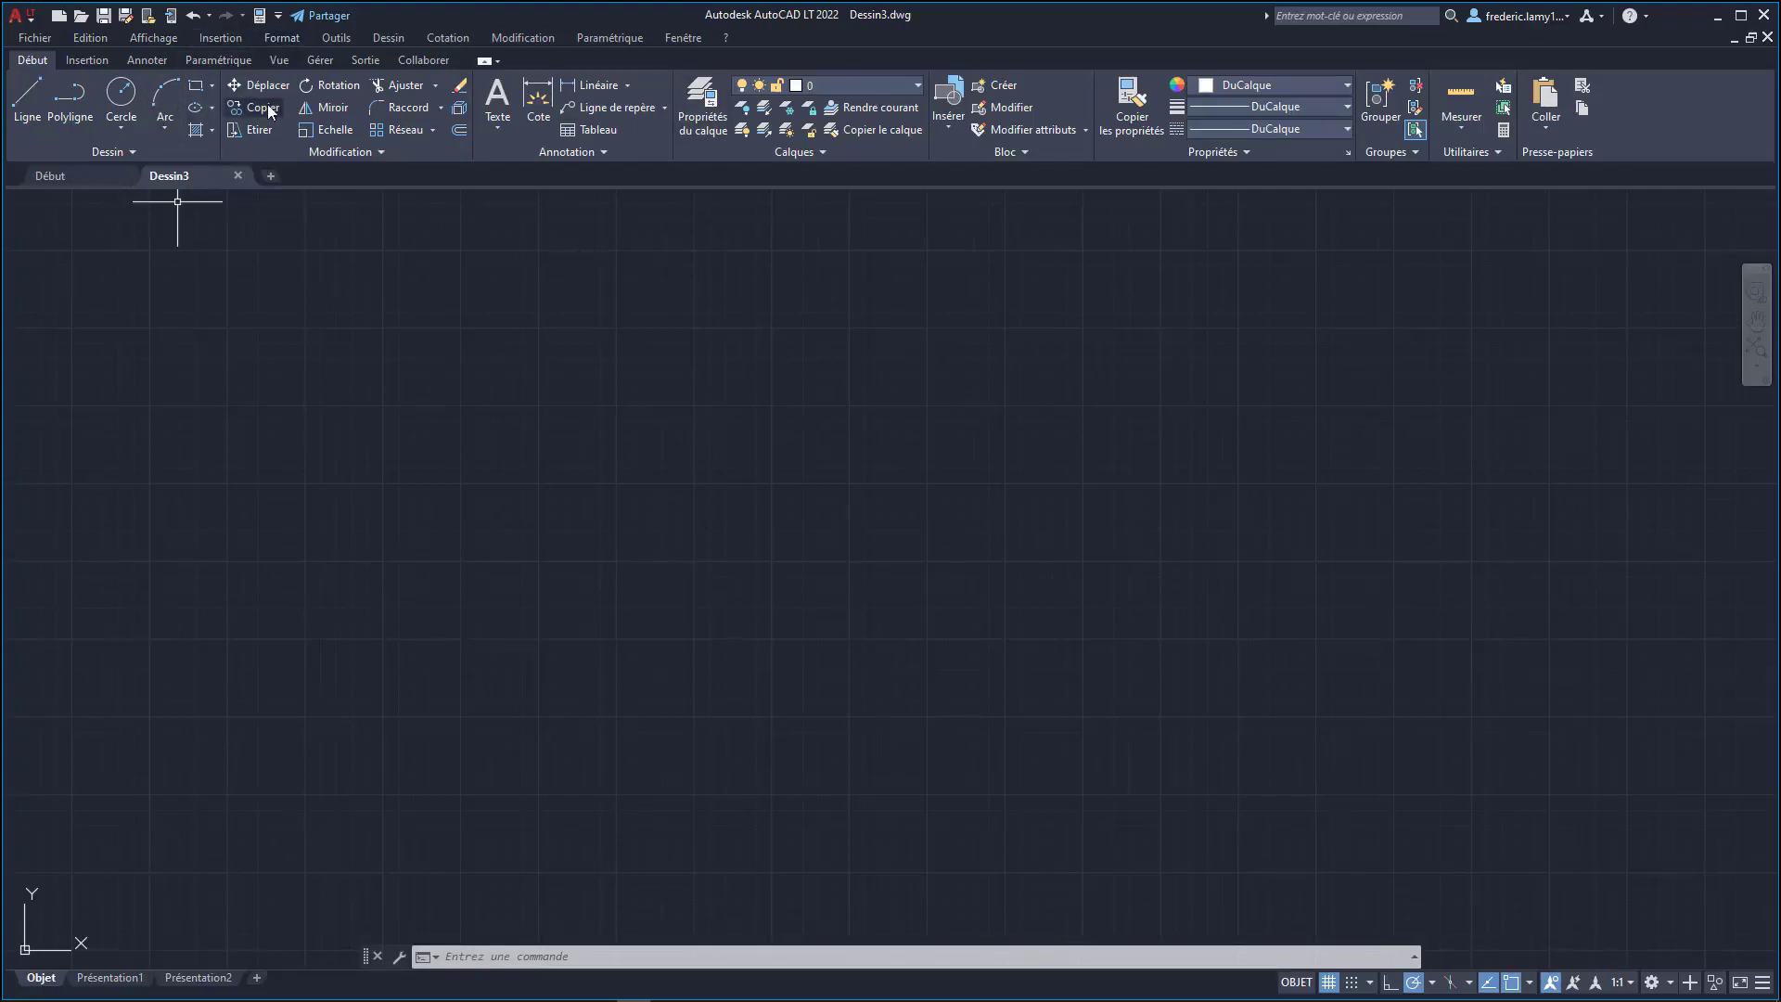
- Hide the classic menu bar and place the quick-access toolbar below the ribbon
{"action": "left_click", "coordinate": [278, 16]}
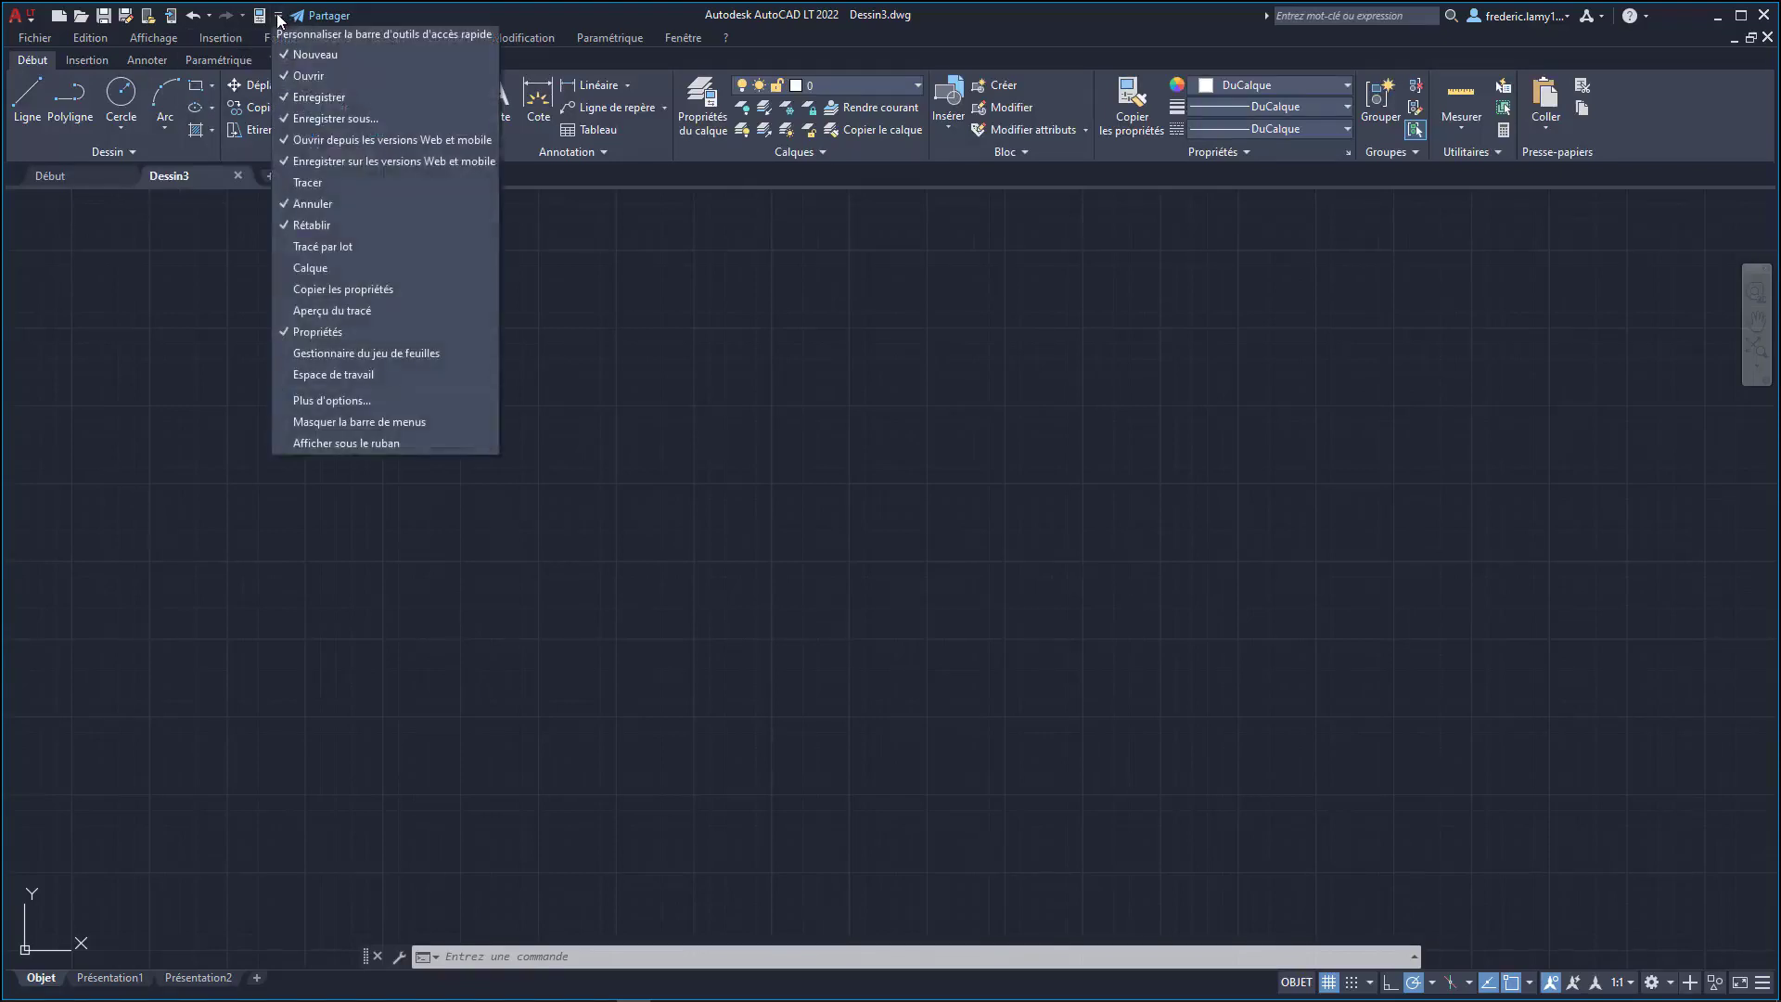
{"action": "left_click", "coordinate": [359, 424]}
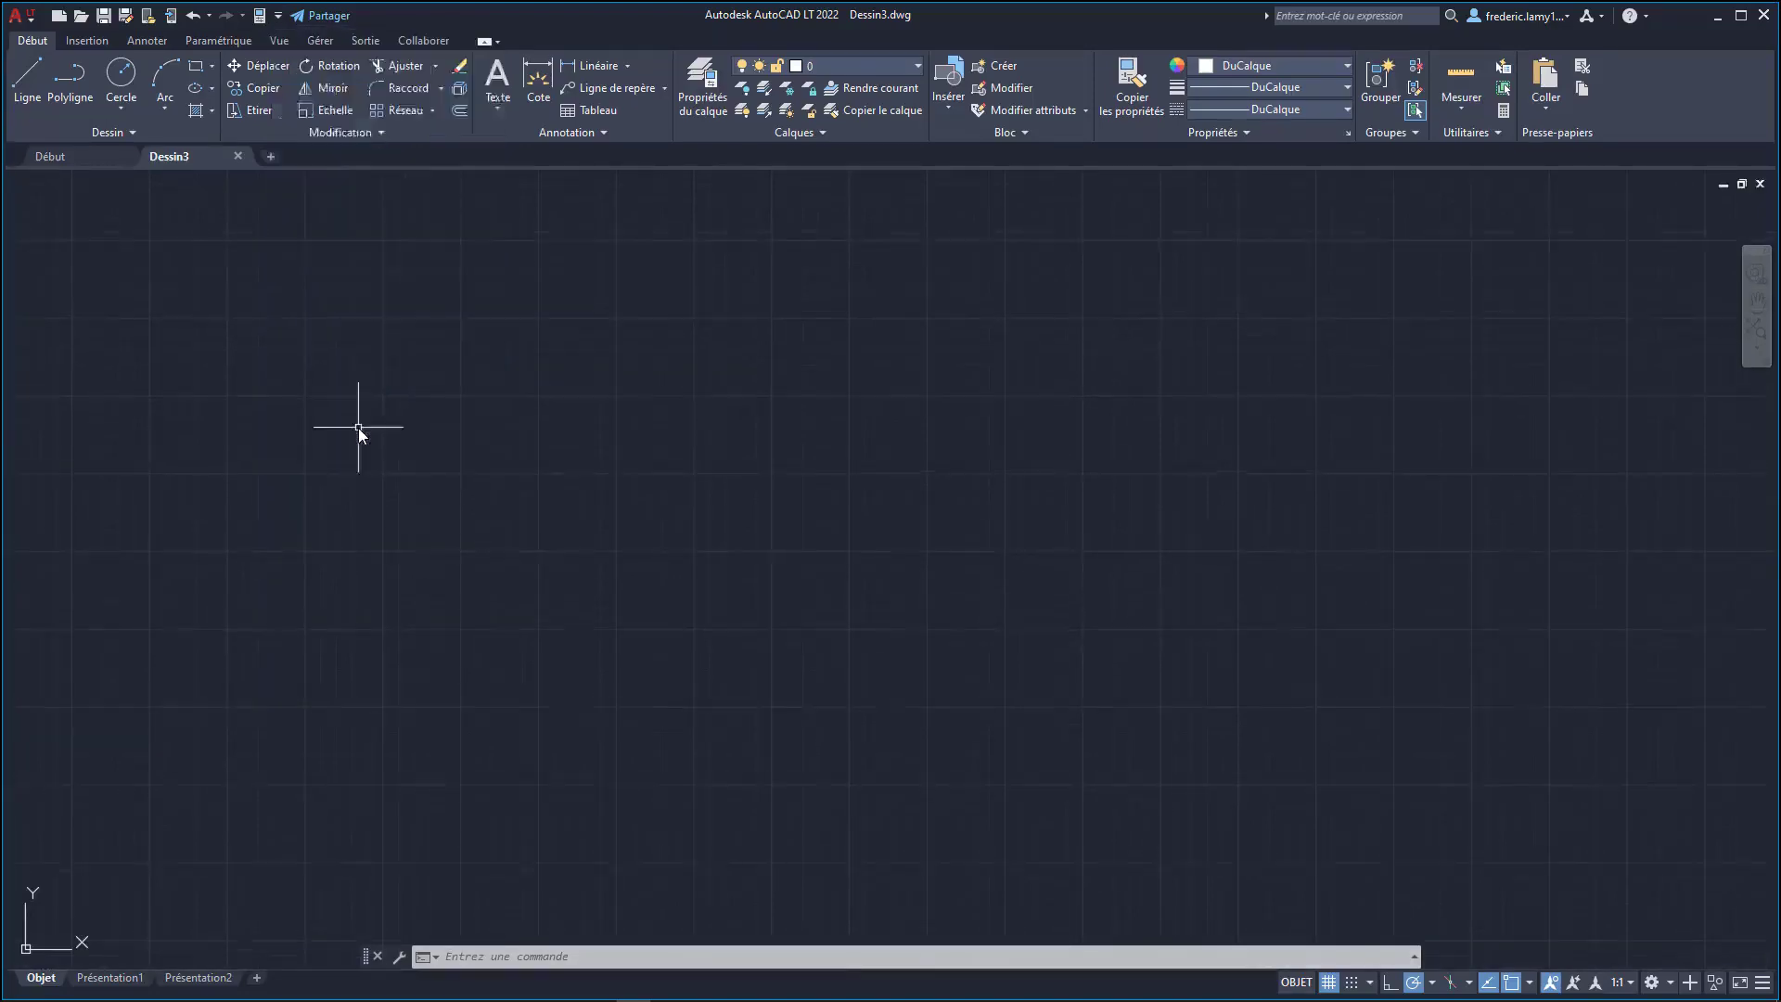
{"action": "left_click", "coordinate": [278, 16]}
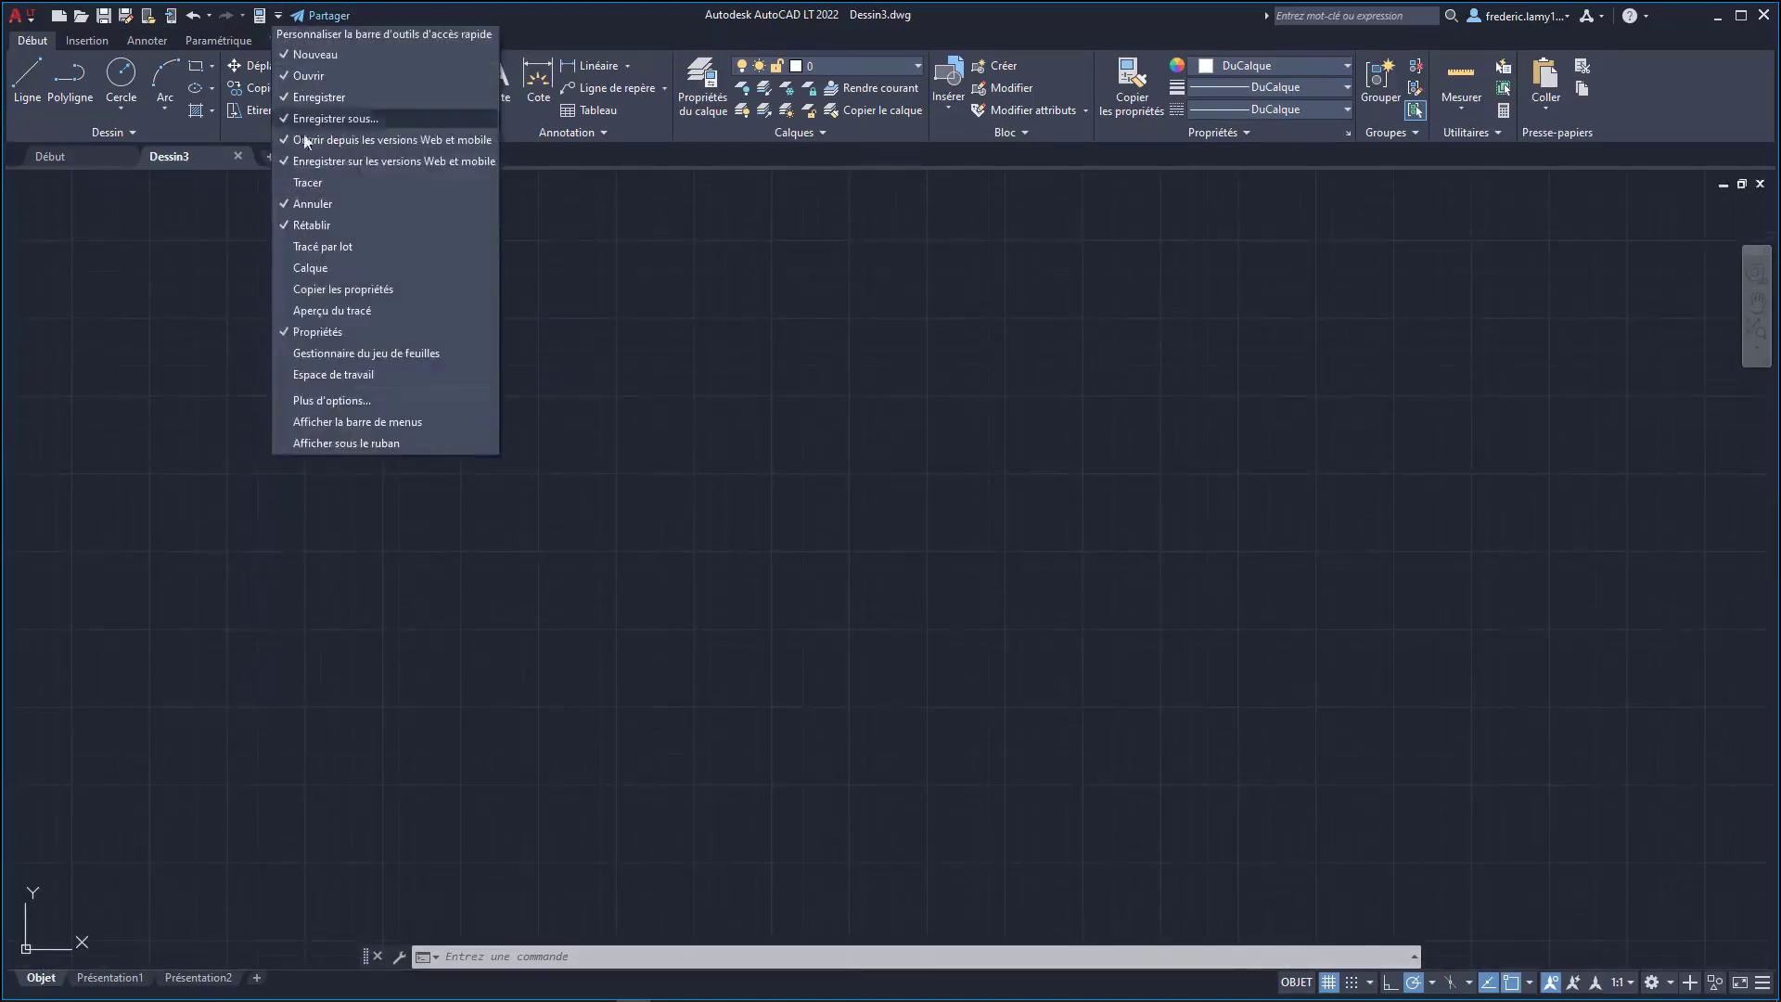
{"action": "left_click", "coordinate": [342, 442]}
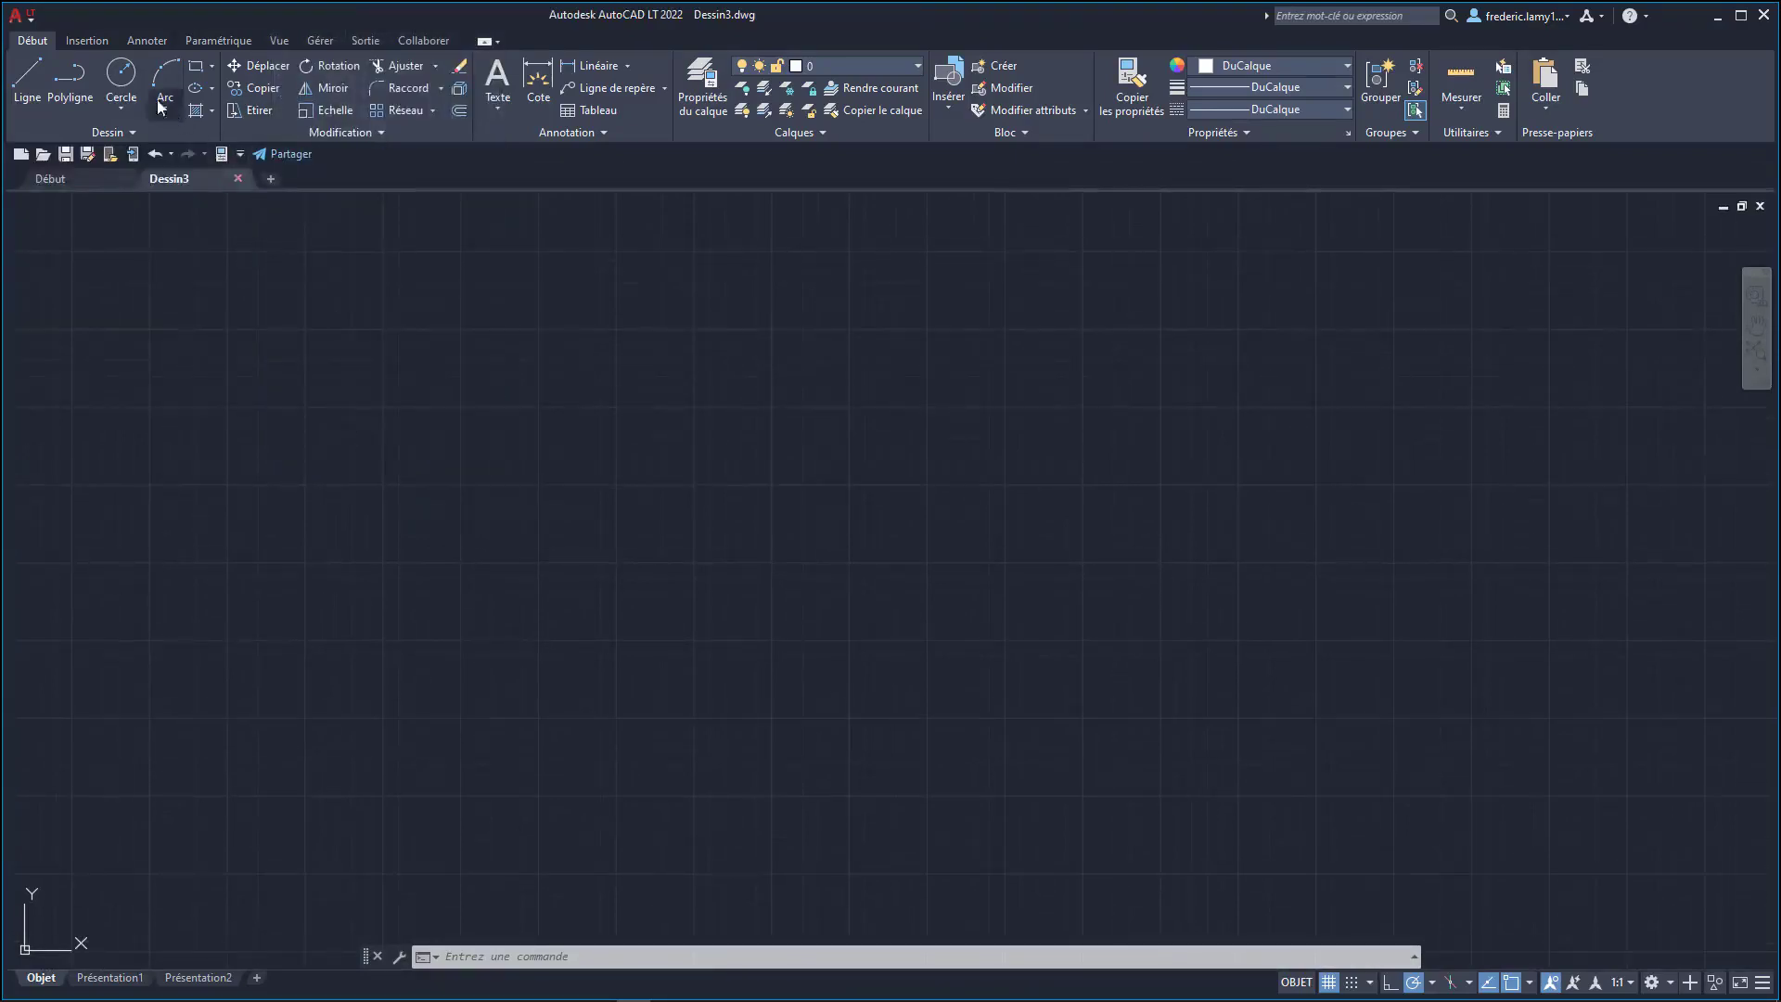
- Return the quick-access toolbar above the ribbon and show the classic menu bar
{"action": "mouse_move", "coordinate": [169, 178]}
{"action": "left_click", "coordinate": [241, 155]}
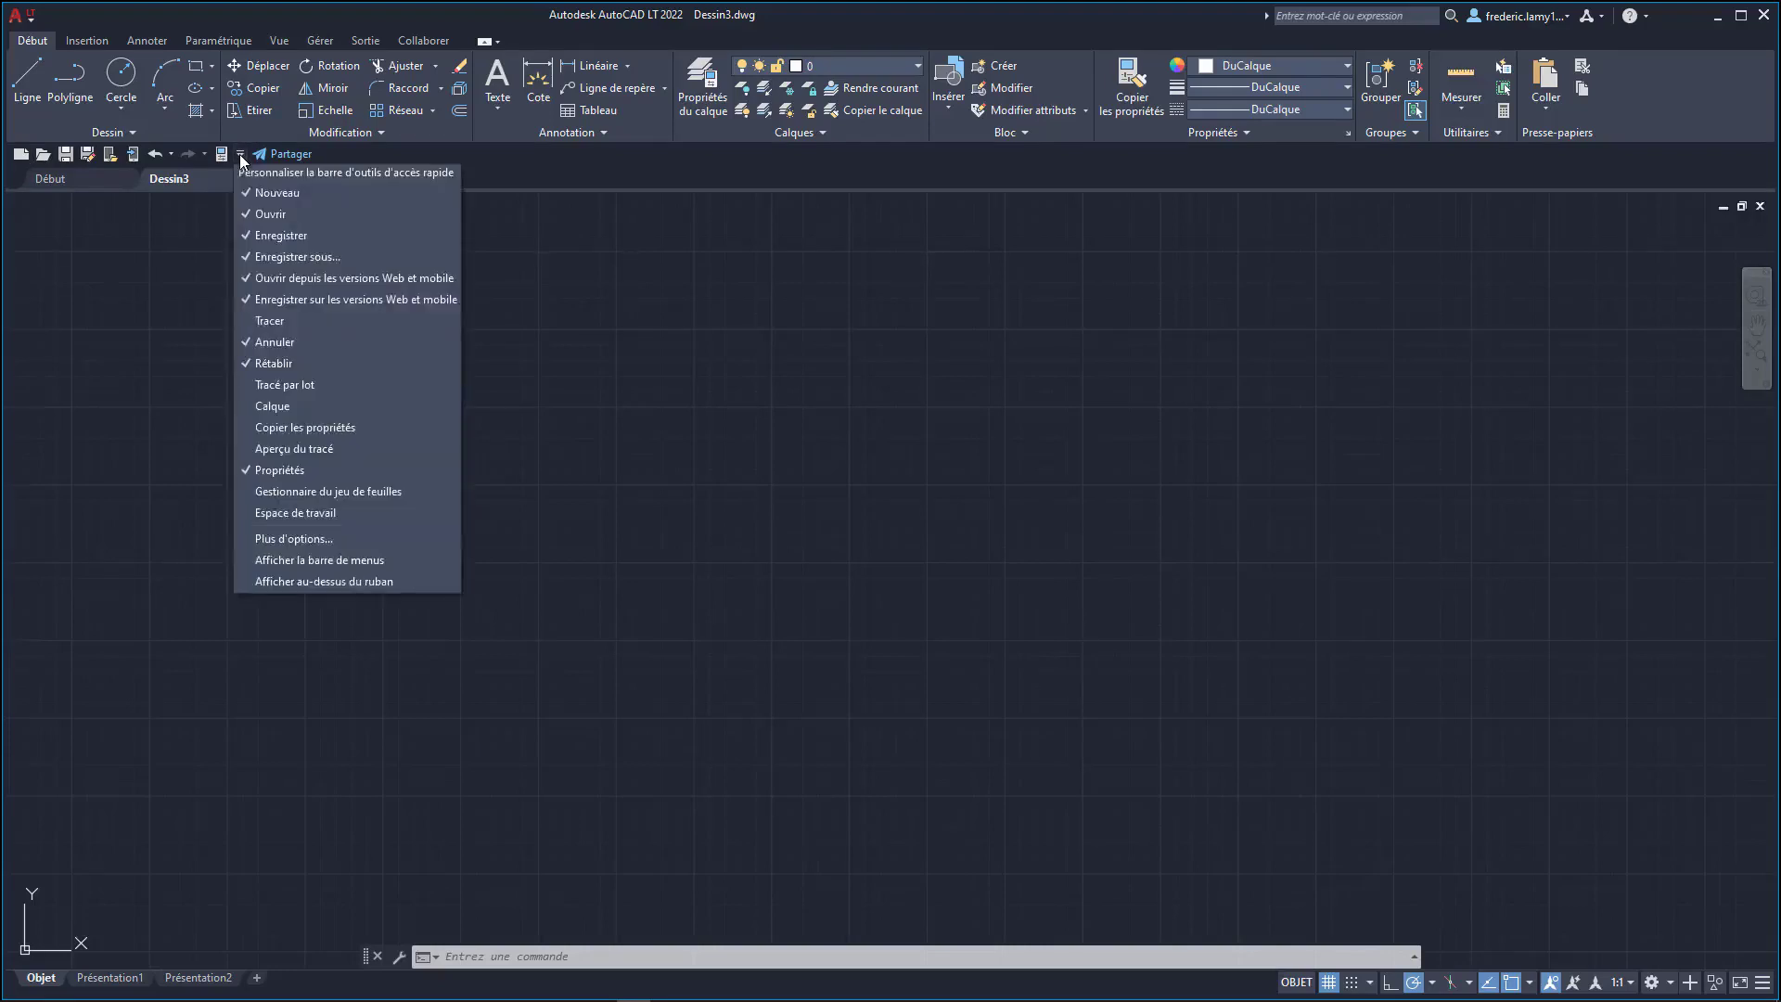
{"action": "left_click", "coordinate": [387, 581]}
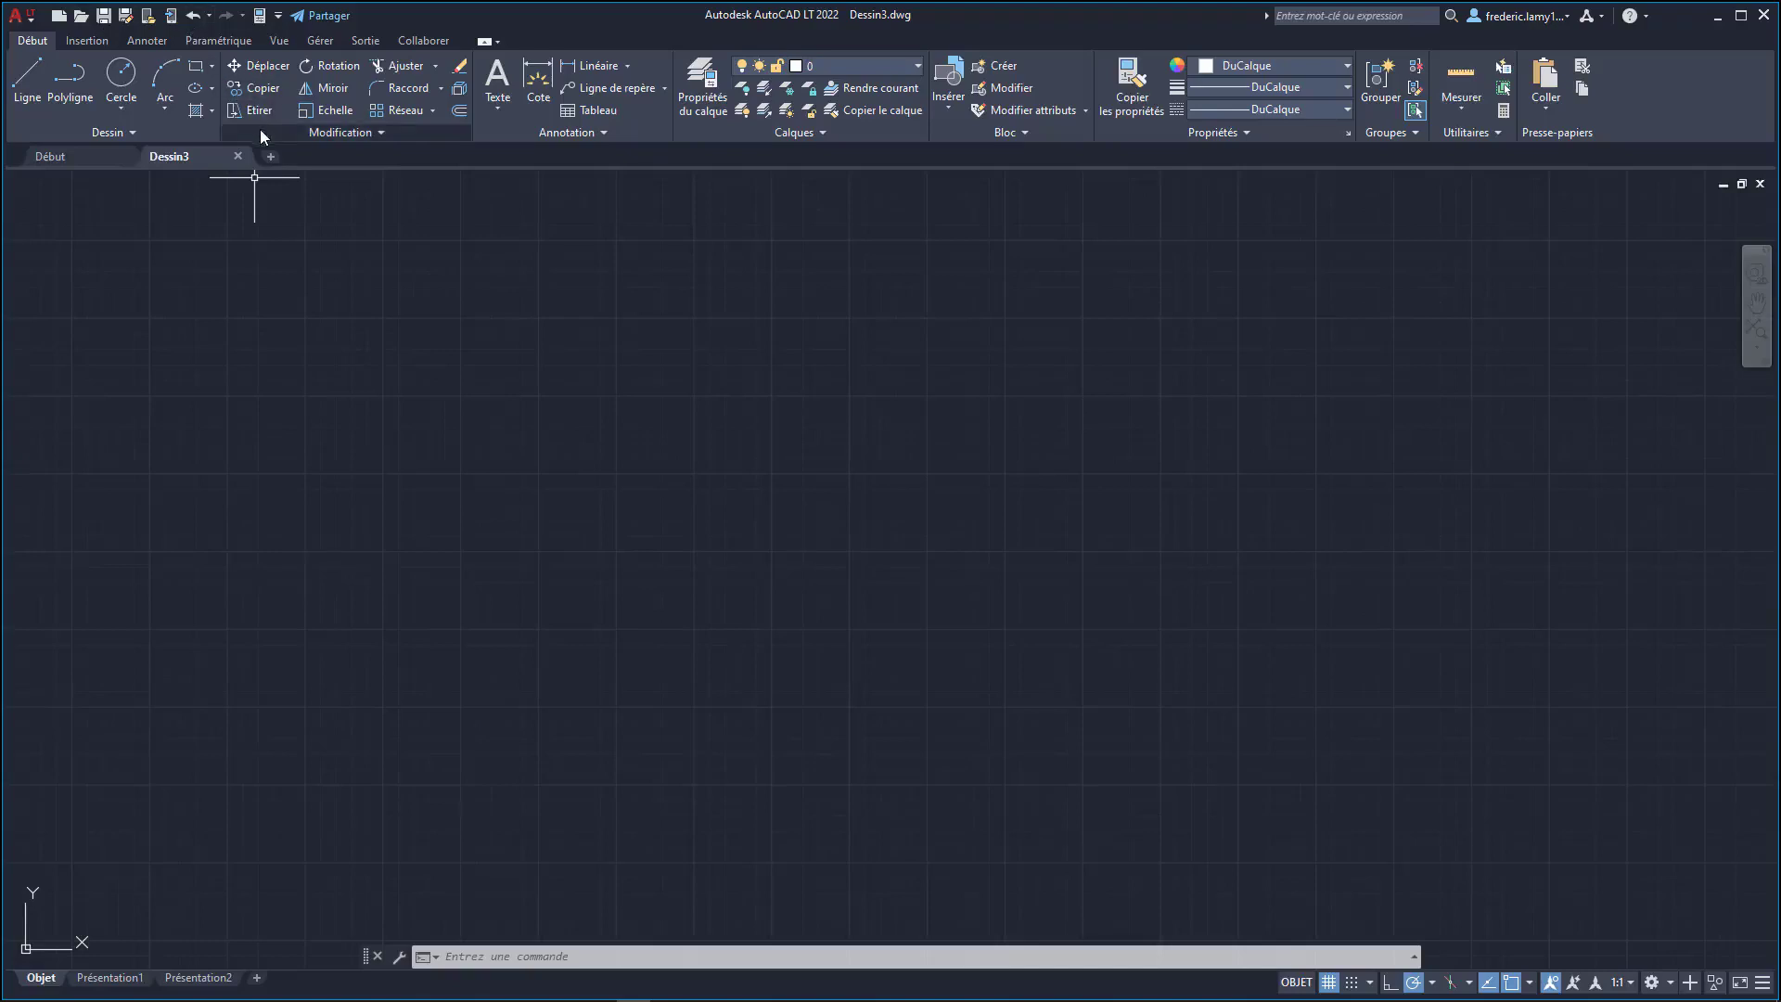
{"action": "left_click", "coordinate": [278, 15]}
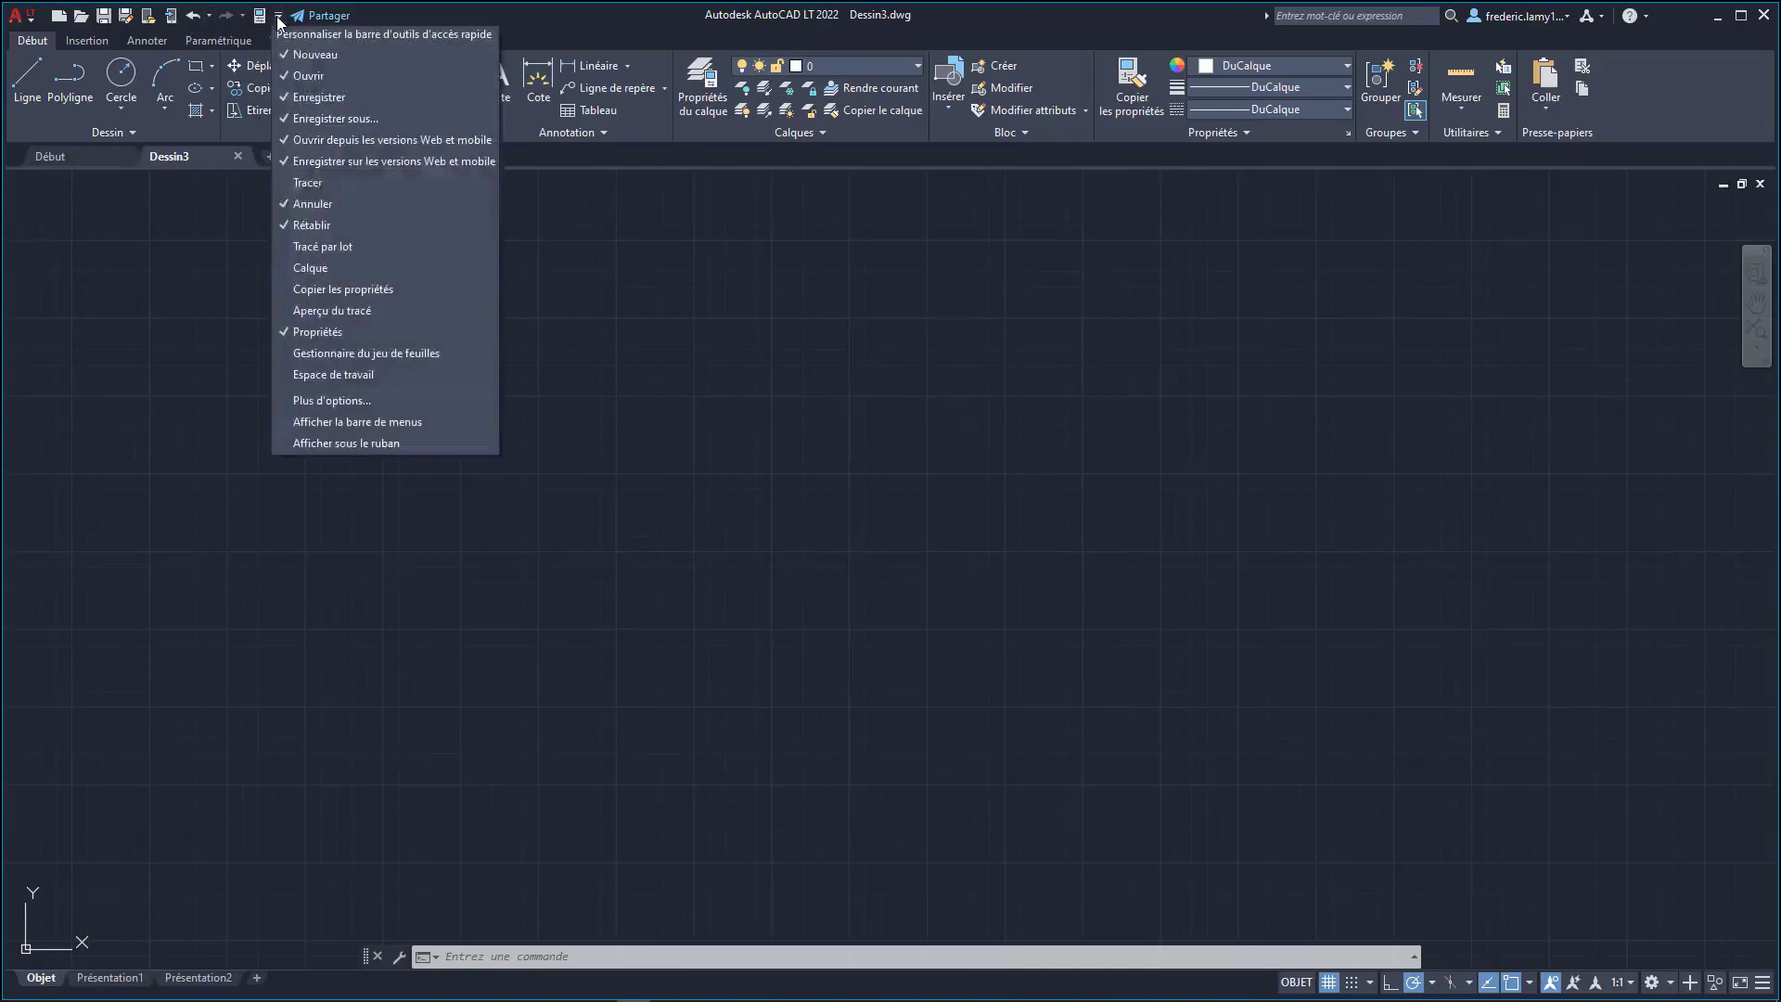
{"action": "left_click", "coordinate": [364, 422]}
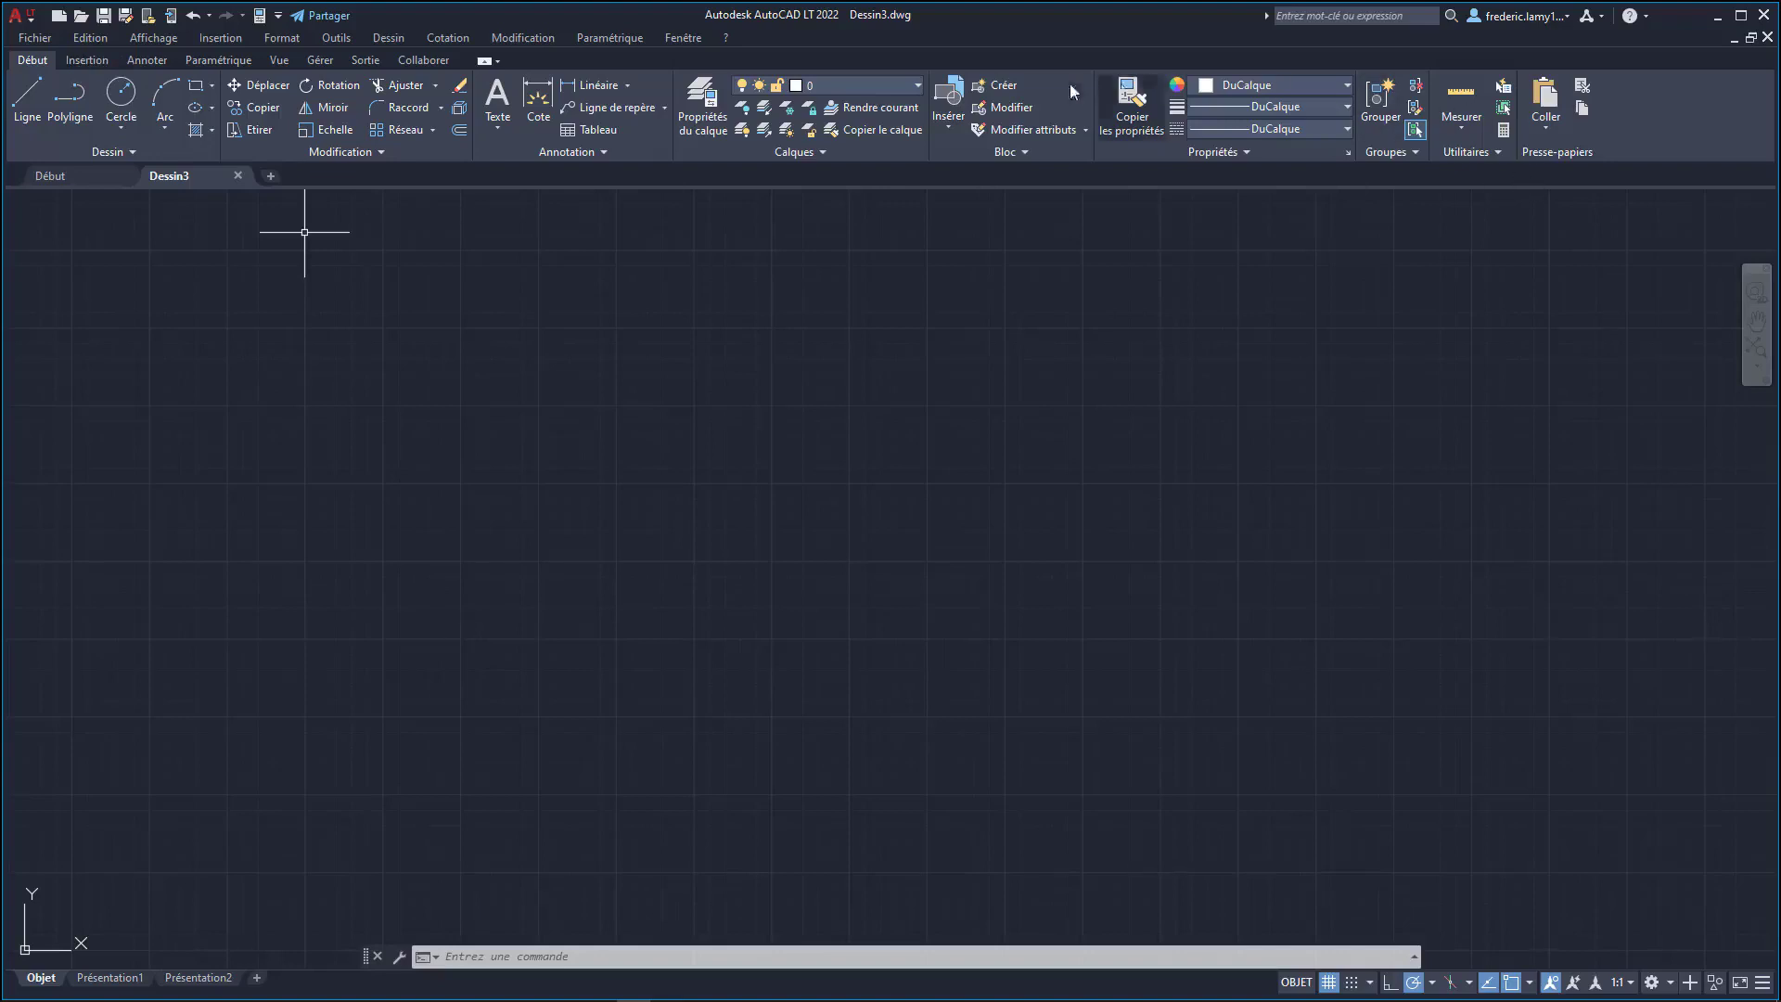
- Close the ribbon through Outils > Palettes > Ruban
{"action": "left_click", "coordinate": [351, 41]}
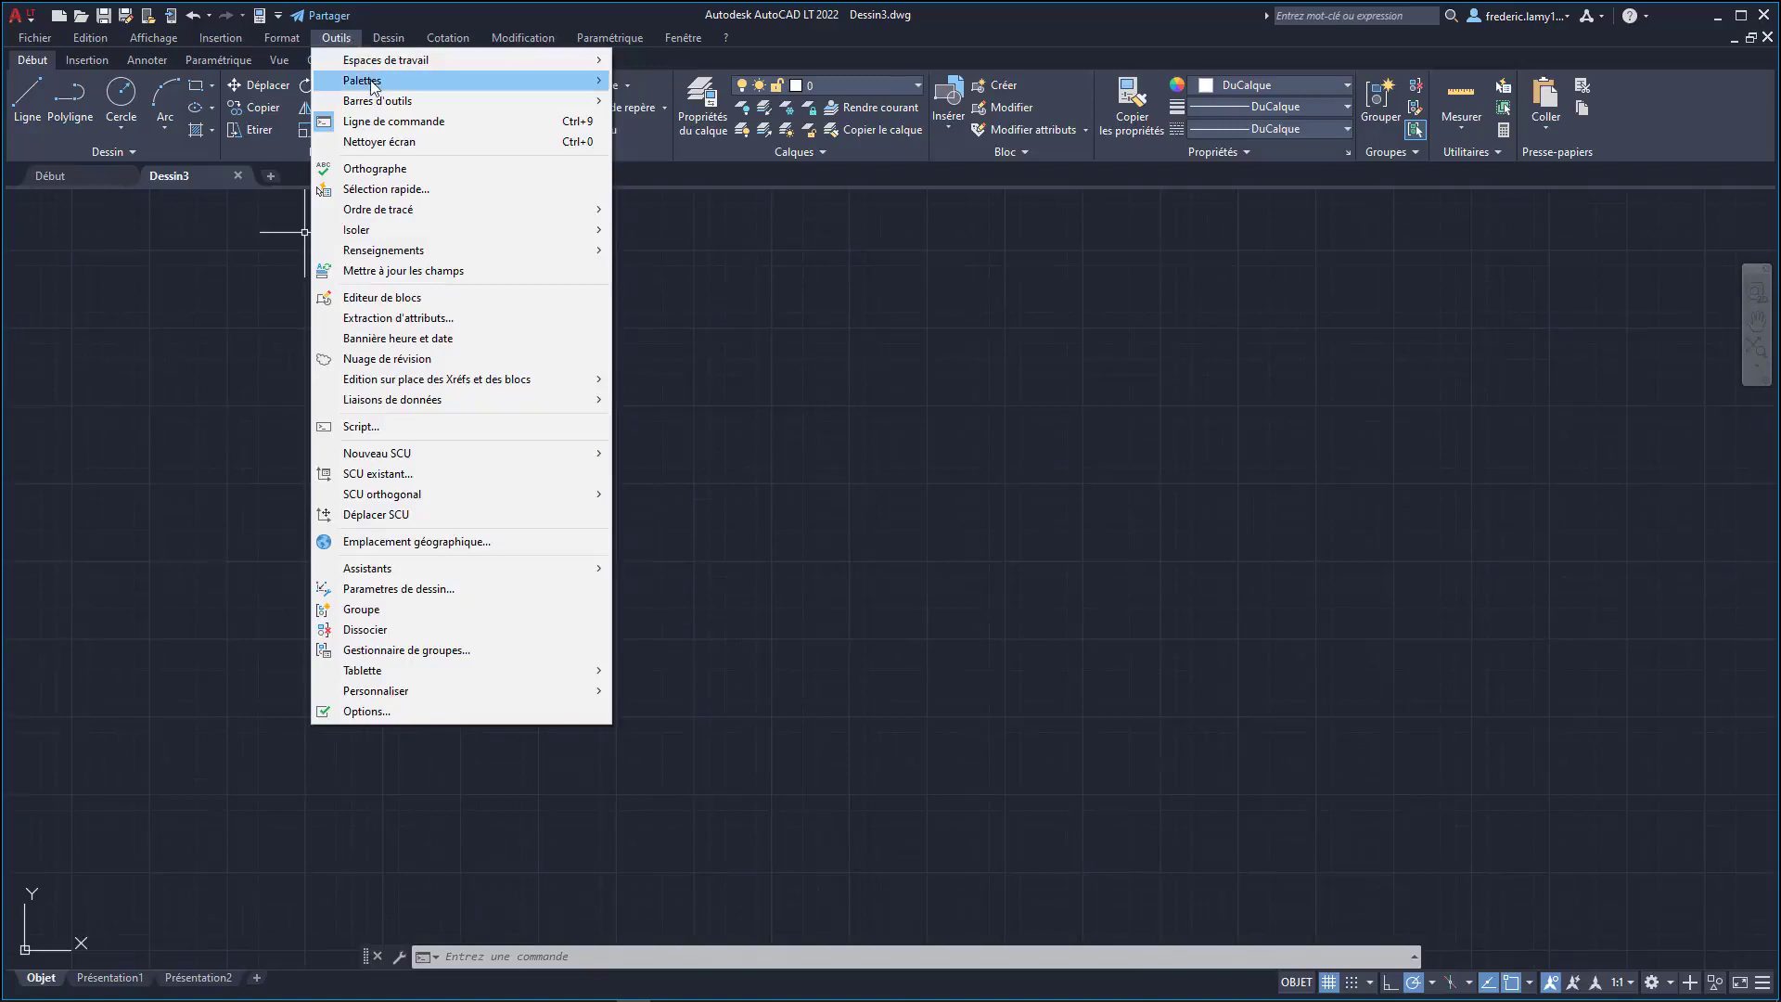
{"action": "mouse_move", "coordinate": [364, 80]}
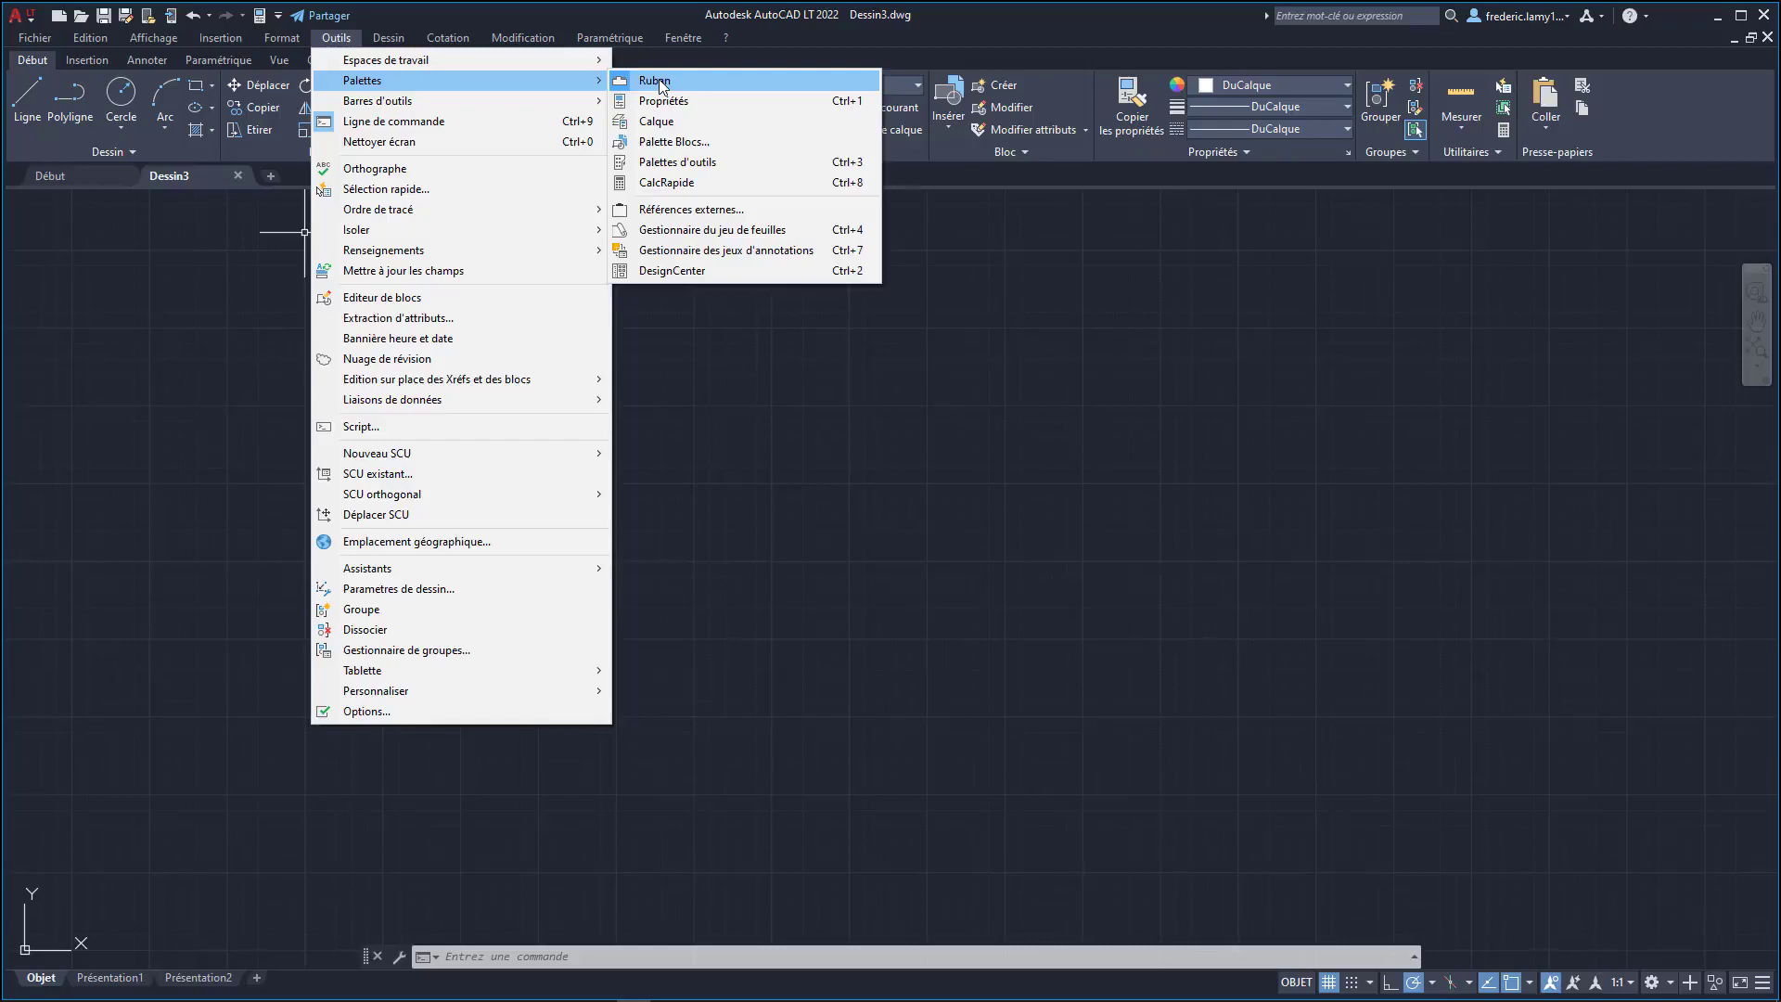
{"action": "left_click", "coordinate": [659, 81]}
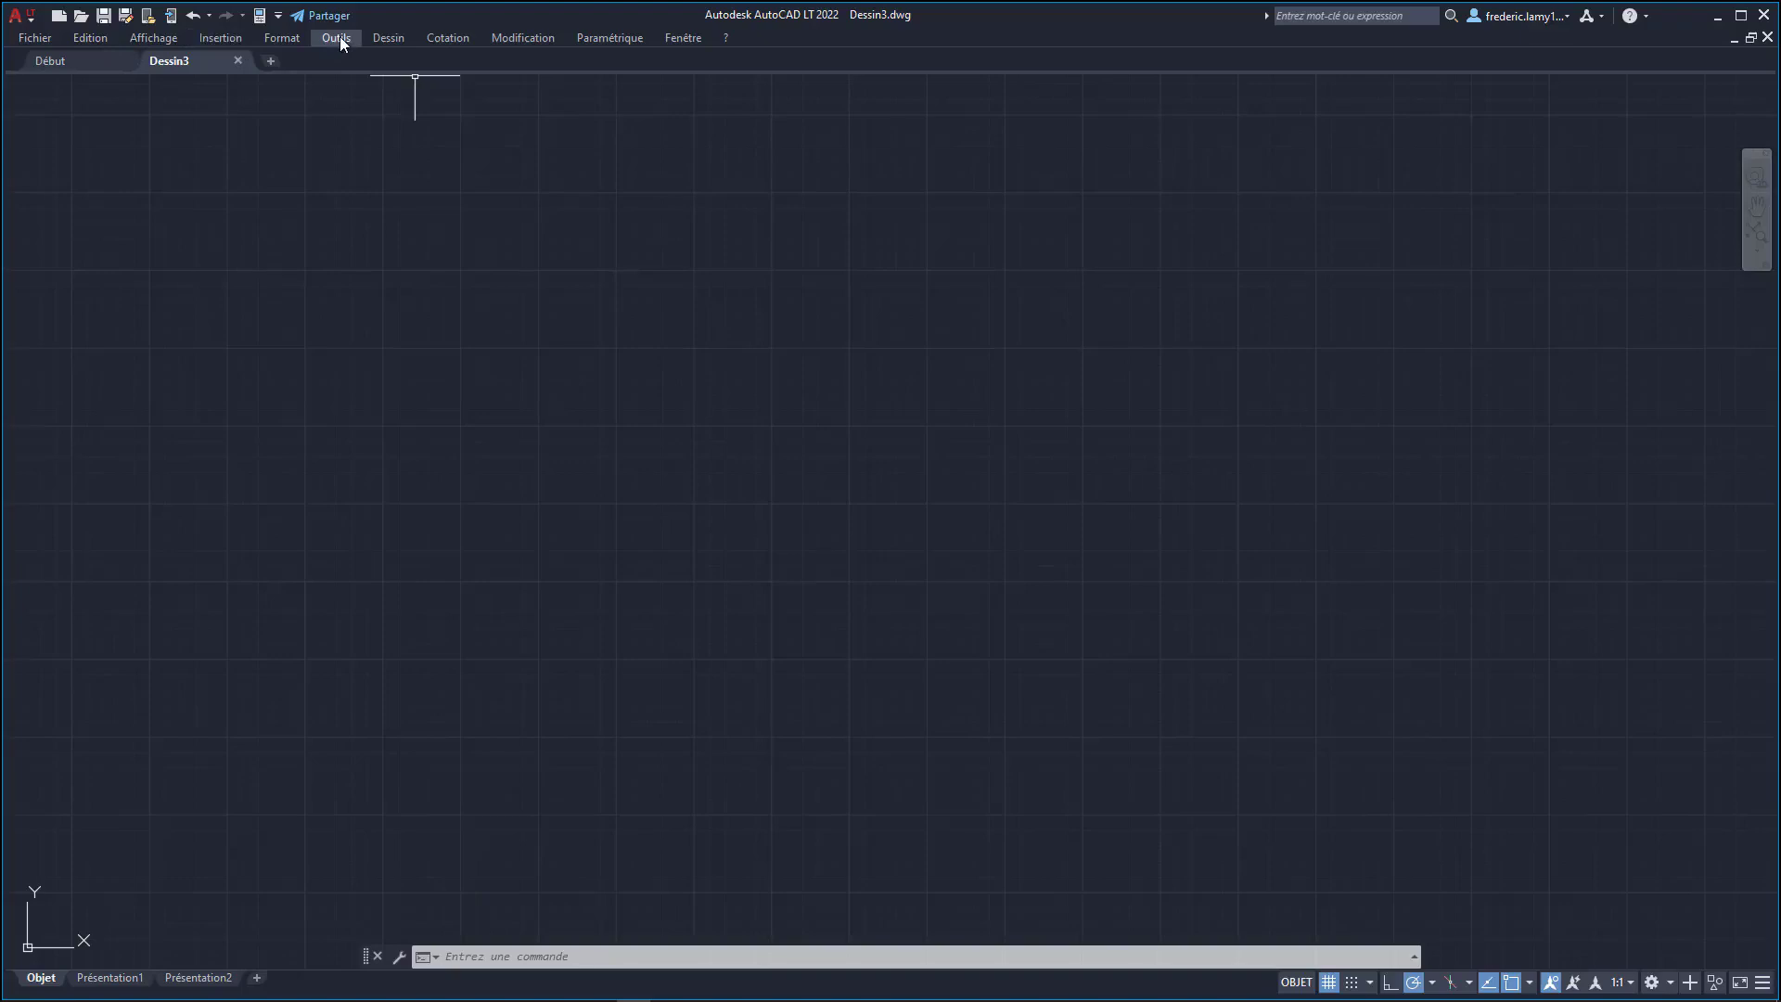
- Hide the classic menu bar, then display it again from the quick-access toolbar list
{"action": "left_click", "coordinate": [278, 16]}
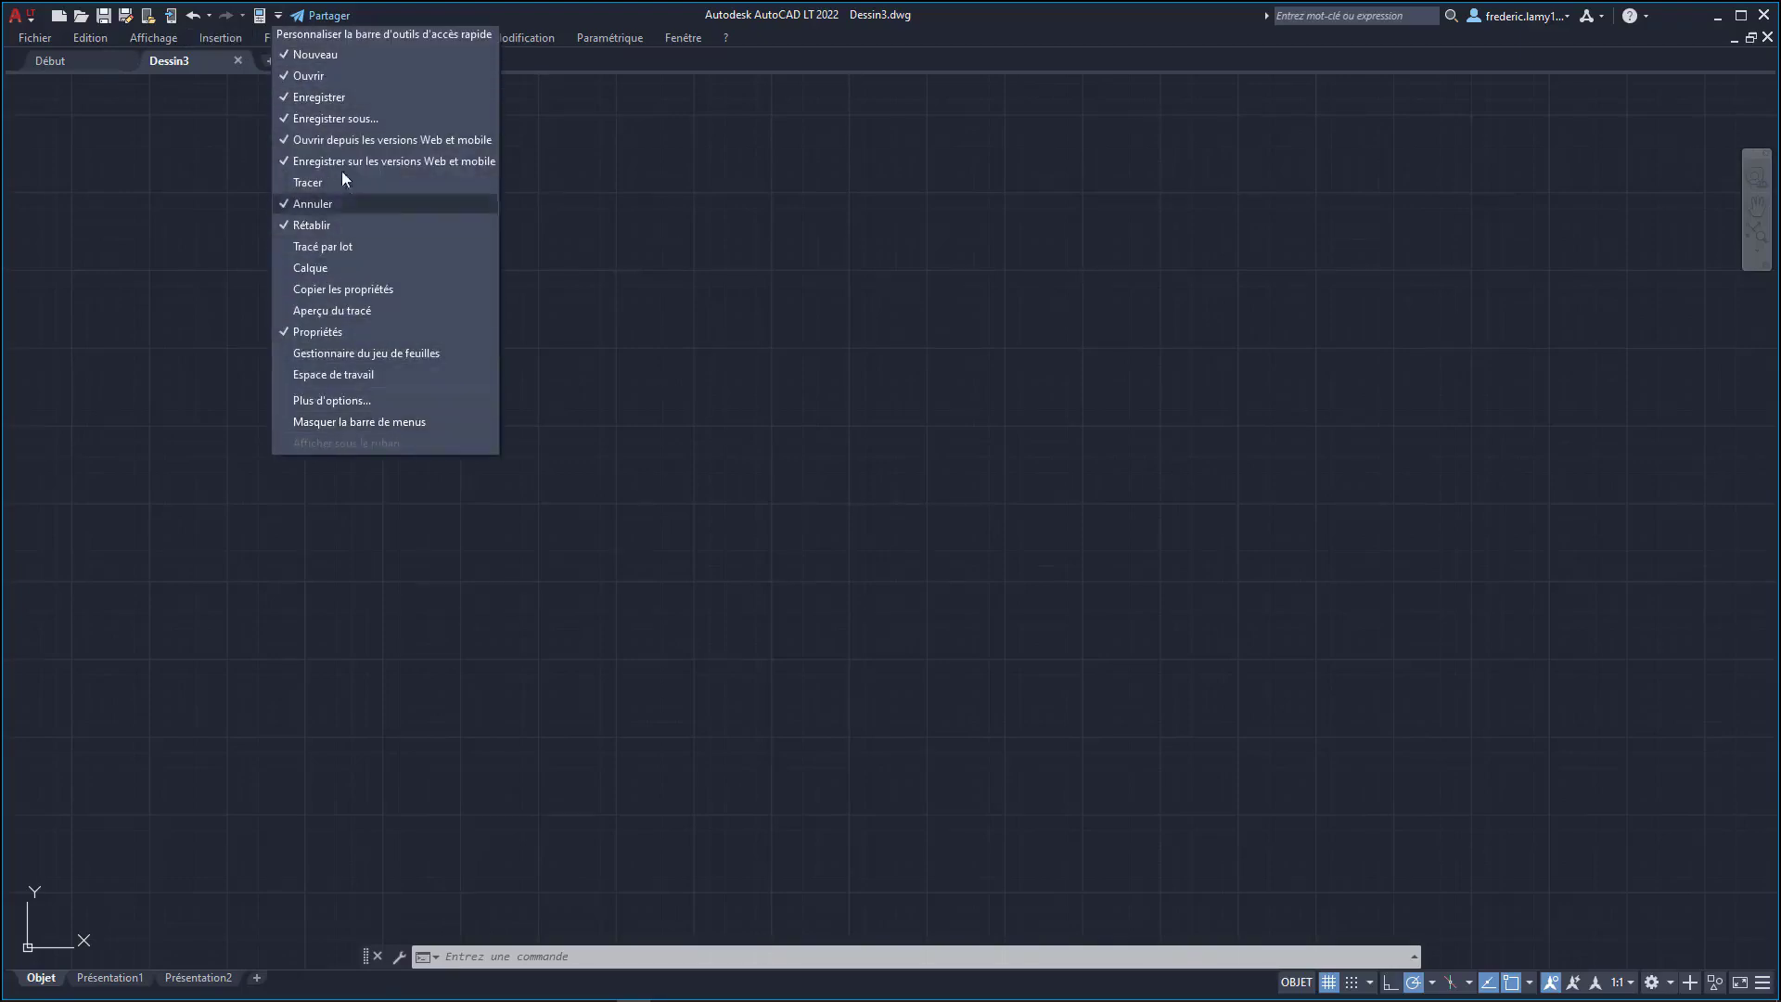
{"action": "left_click", "coordinate": [408, 422]}
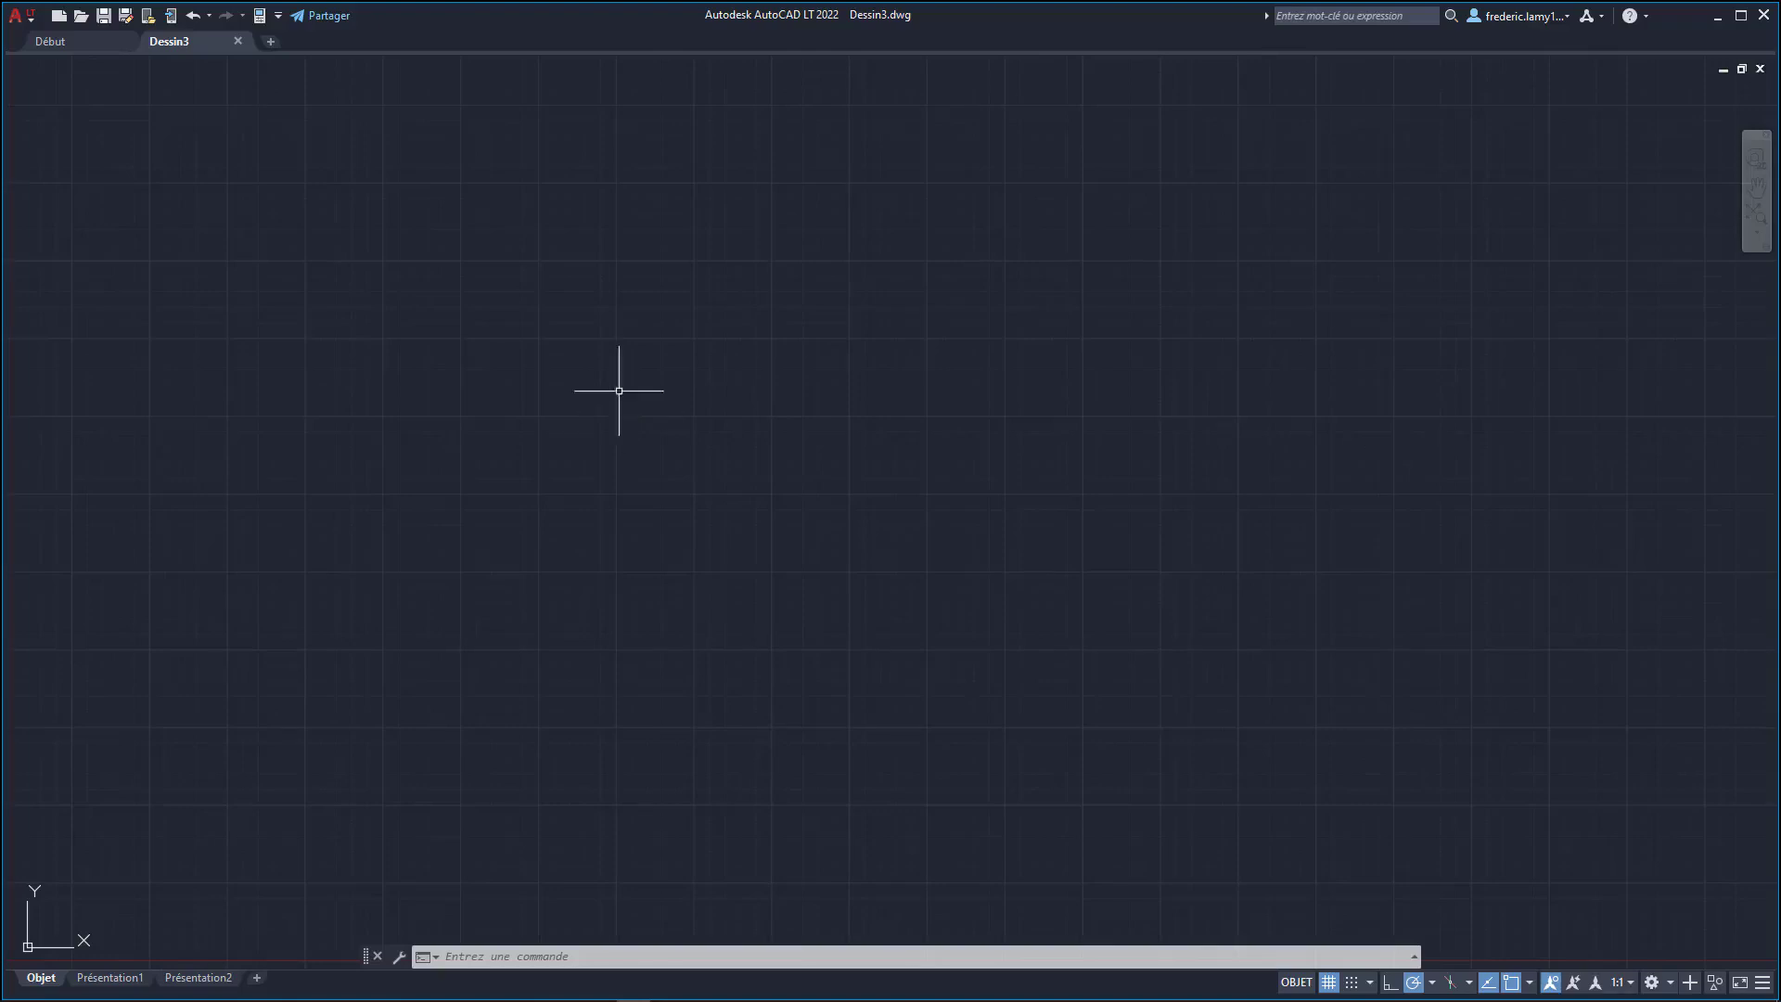
{"action": "left_click", "coordinate": [280, 16]}
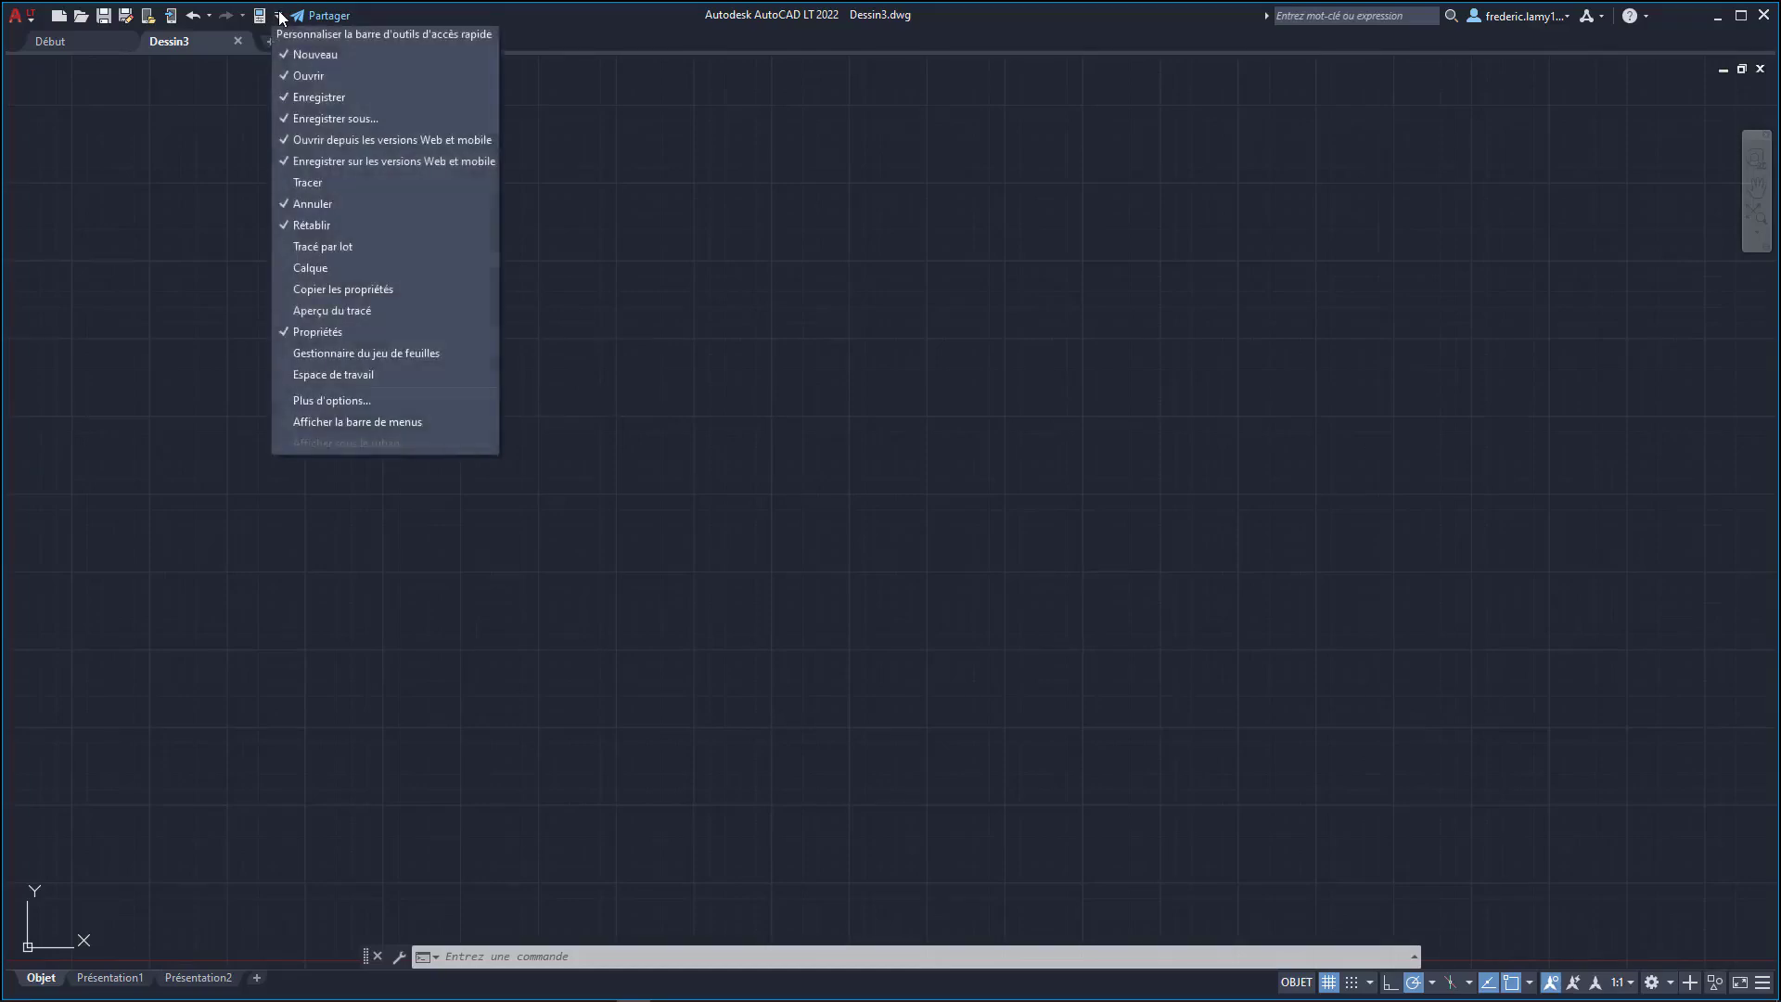
{"action": "left_click", "coordinate": [399, 422]}
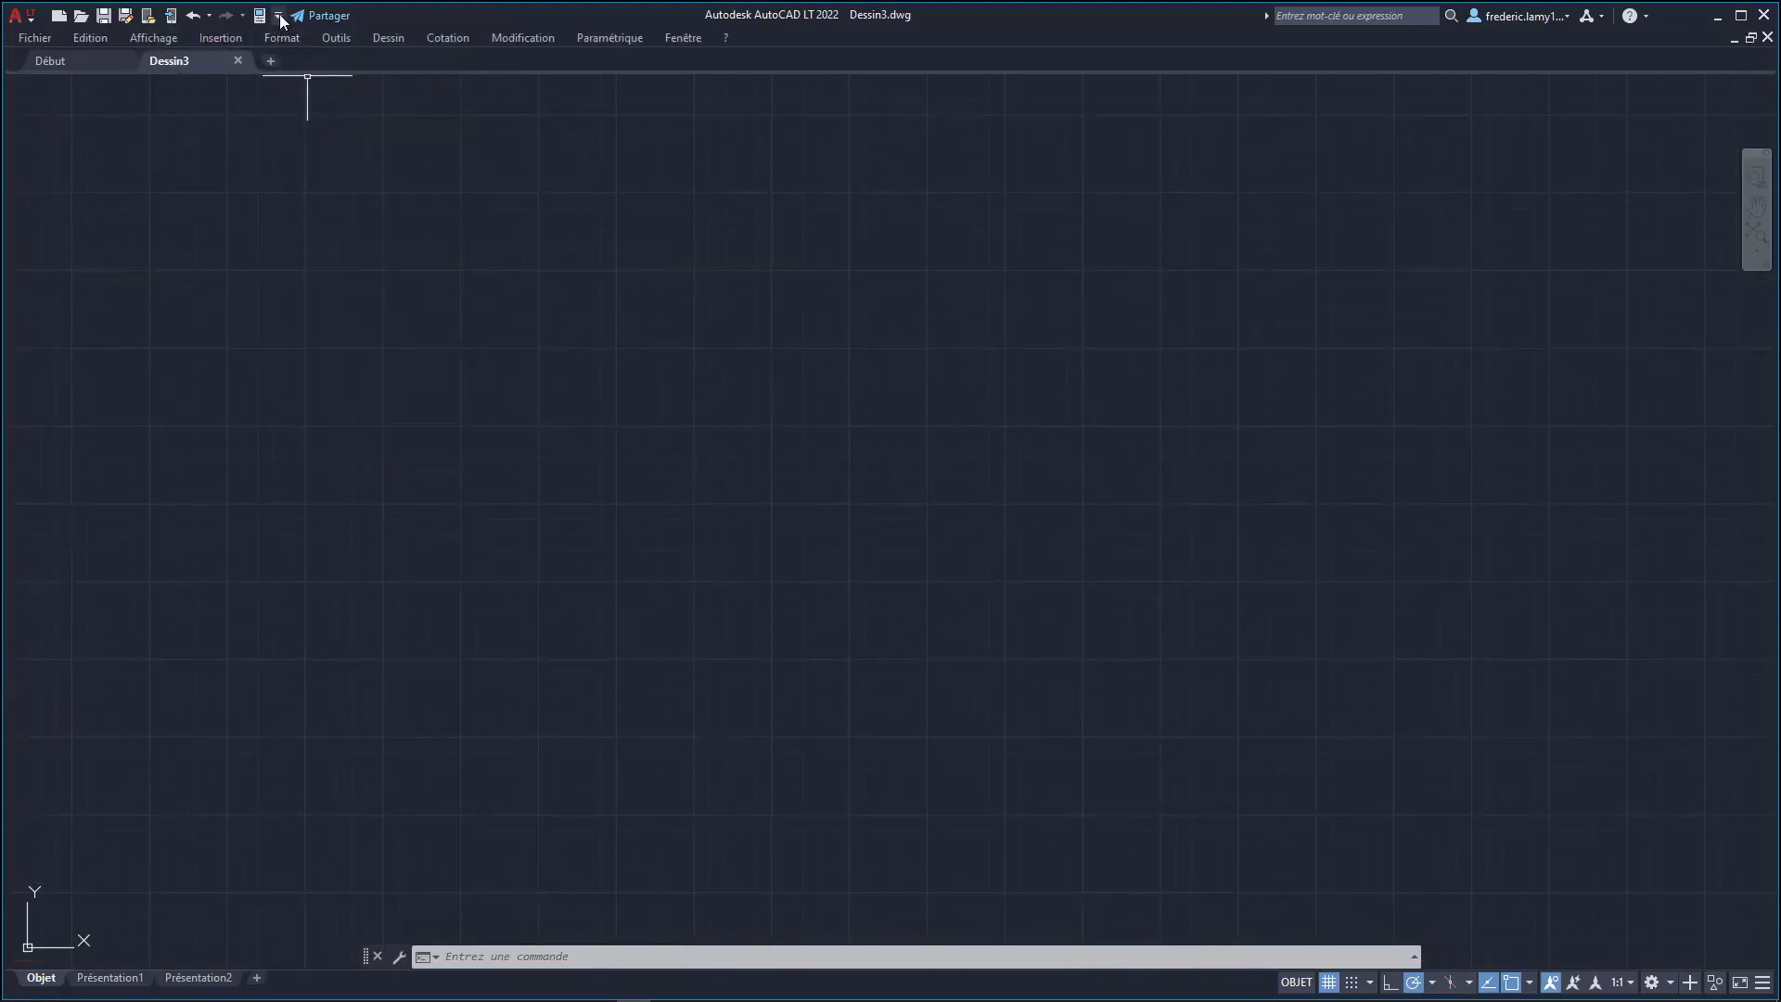
- Redisplay the ribbon with its Début tab via Outils > Palettes > Ruban
{"action": "left_click", "coordinate": [336, 41]}
{"action": "mouse_move", "coordinate": [361, 81]}
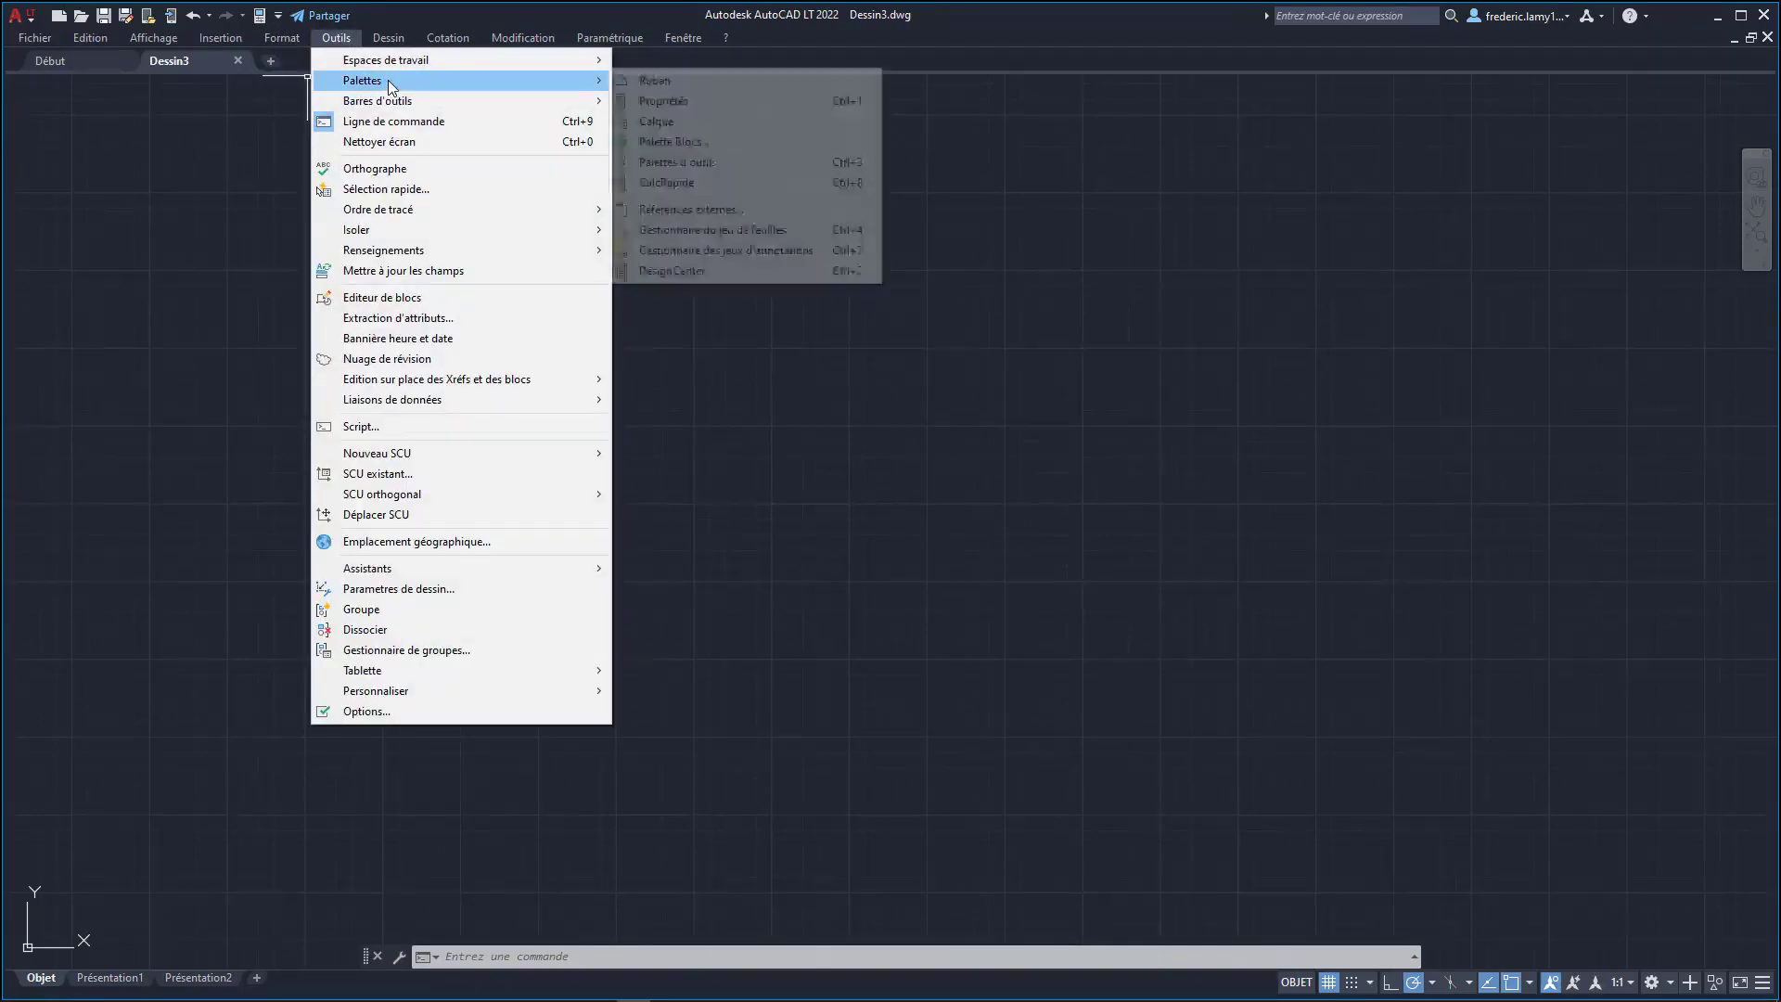
{"action": "left_click", "coordinate": [639, 82]}
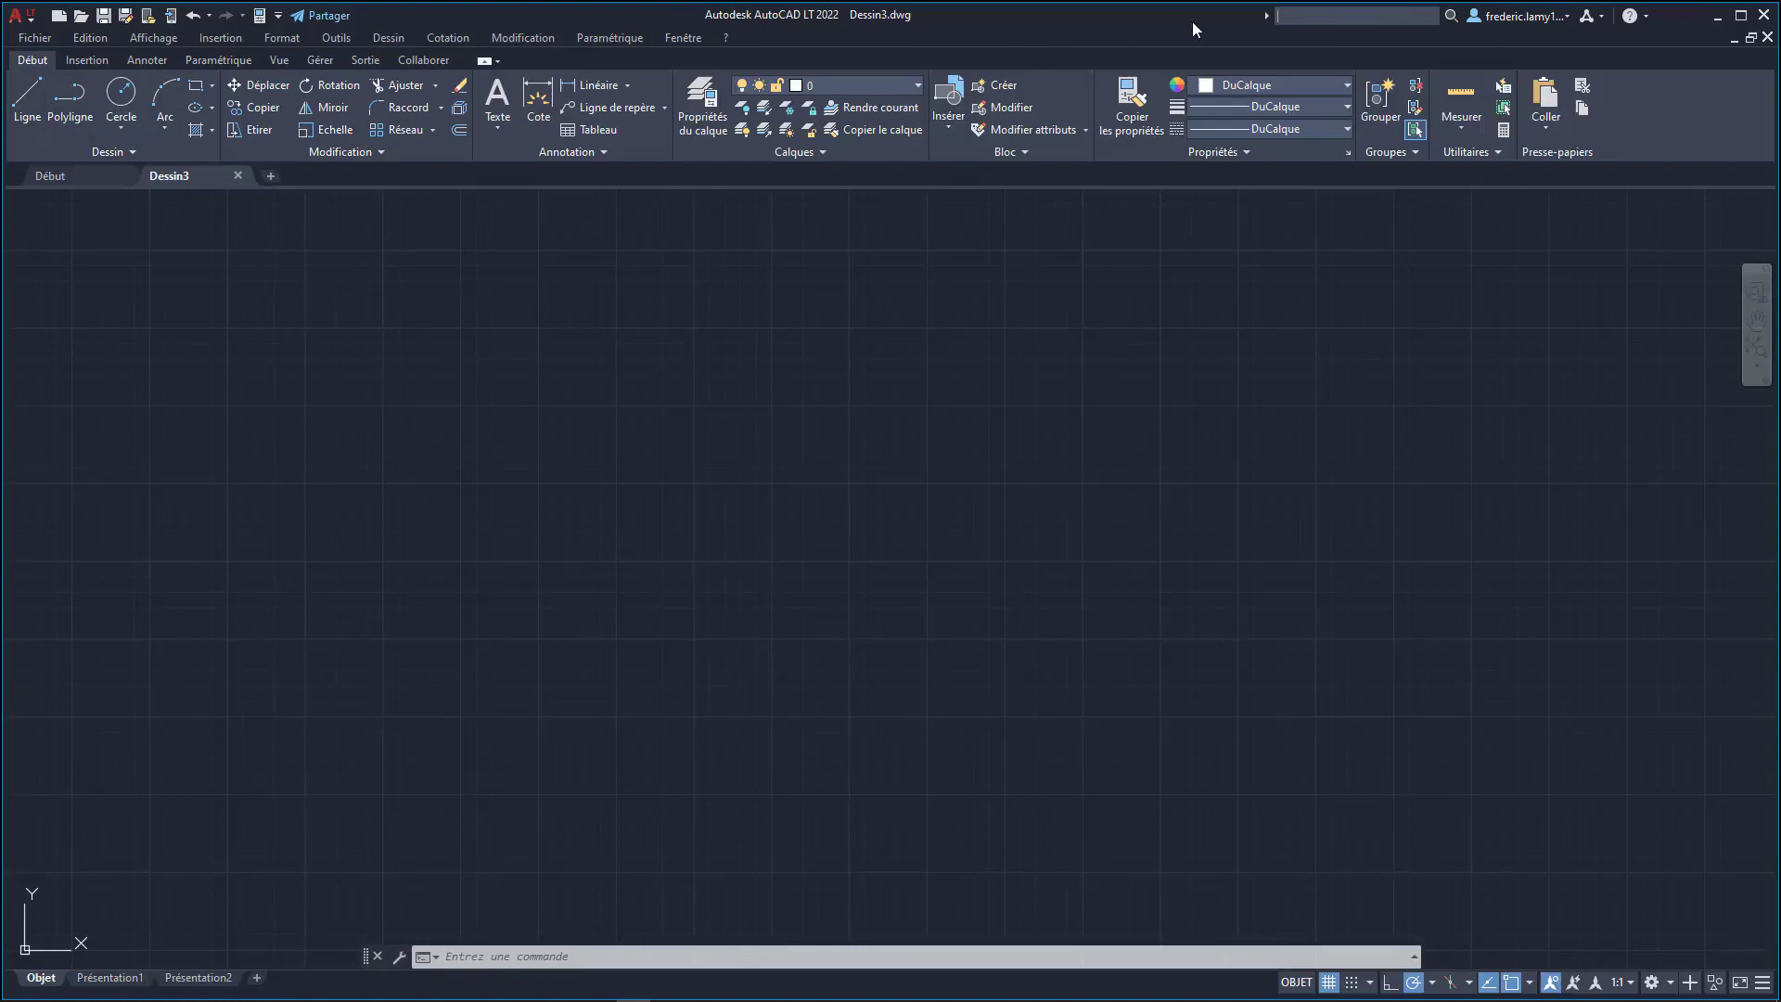
- Run a help search for 'ligne' and close the help results window
{"action": "type", "text": "ligne"}
{"action": "key", "text": "Return"}
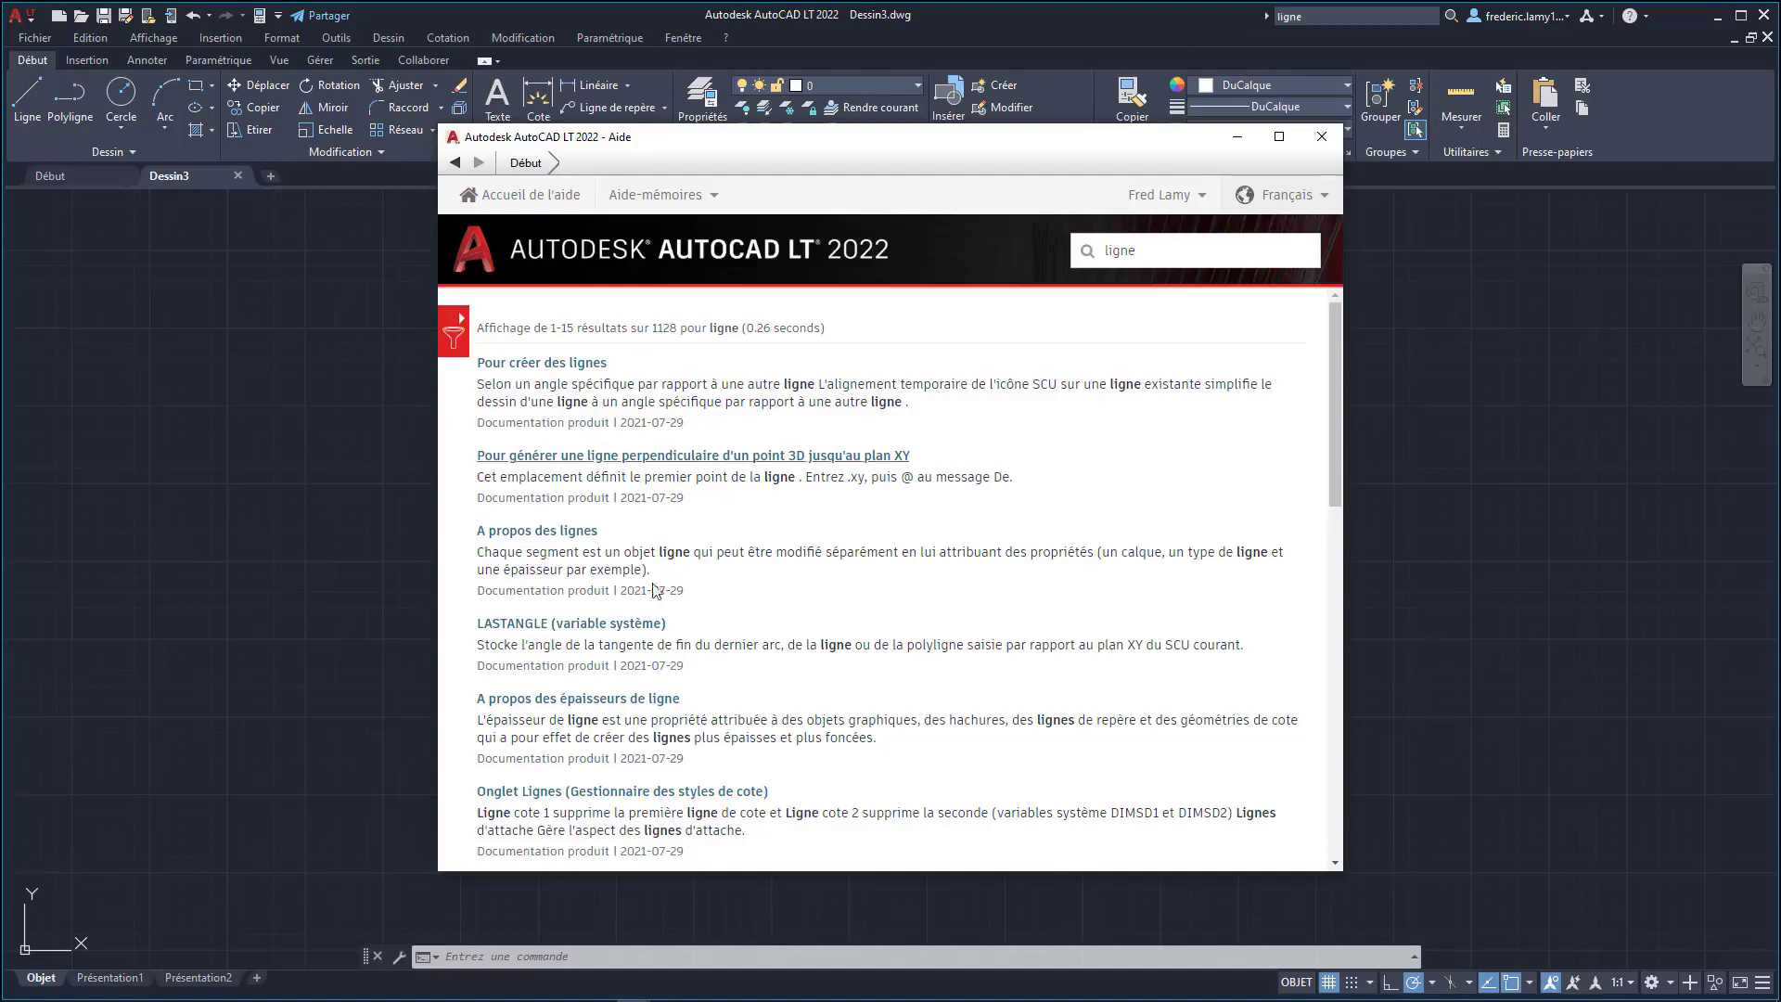
{"action": "left_click", "coordinate": [1322, 137]}
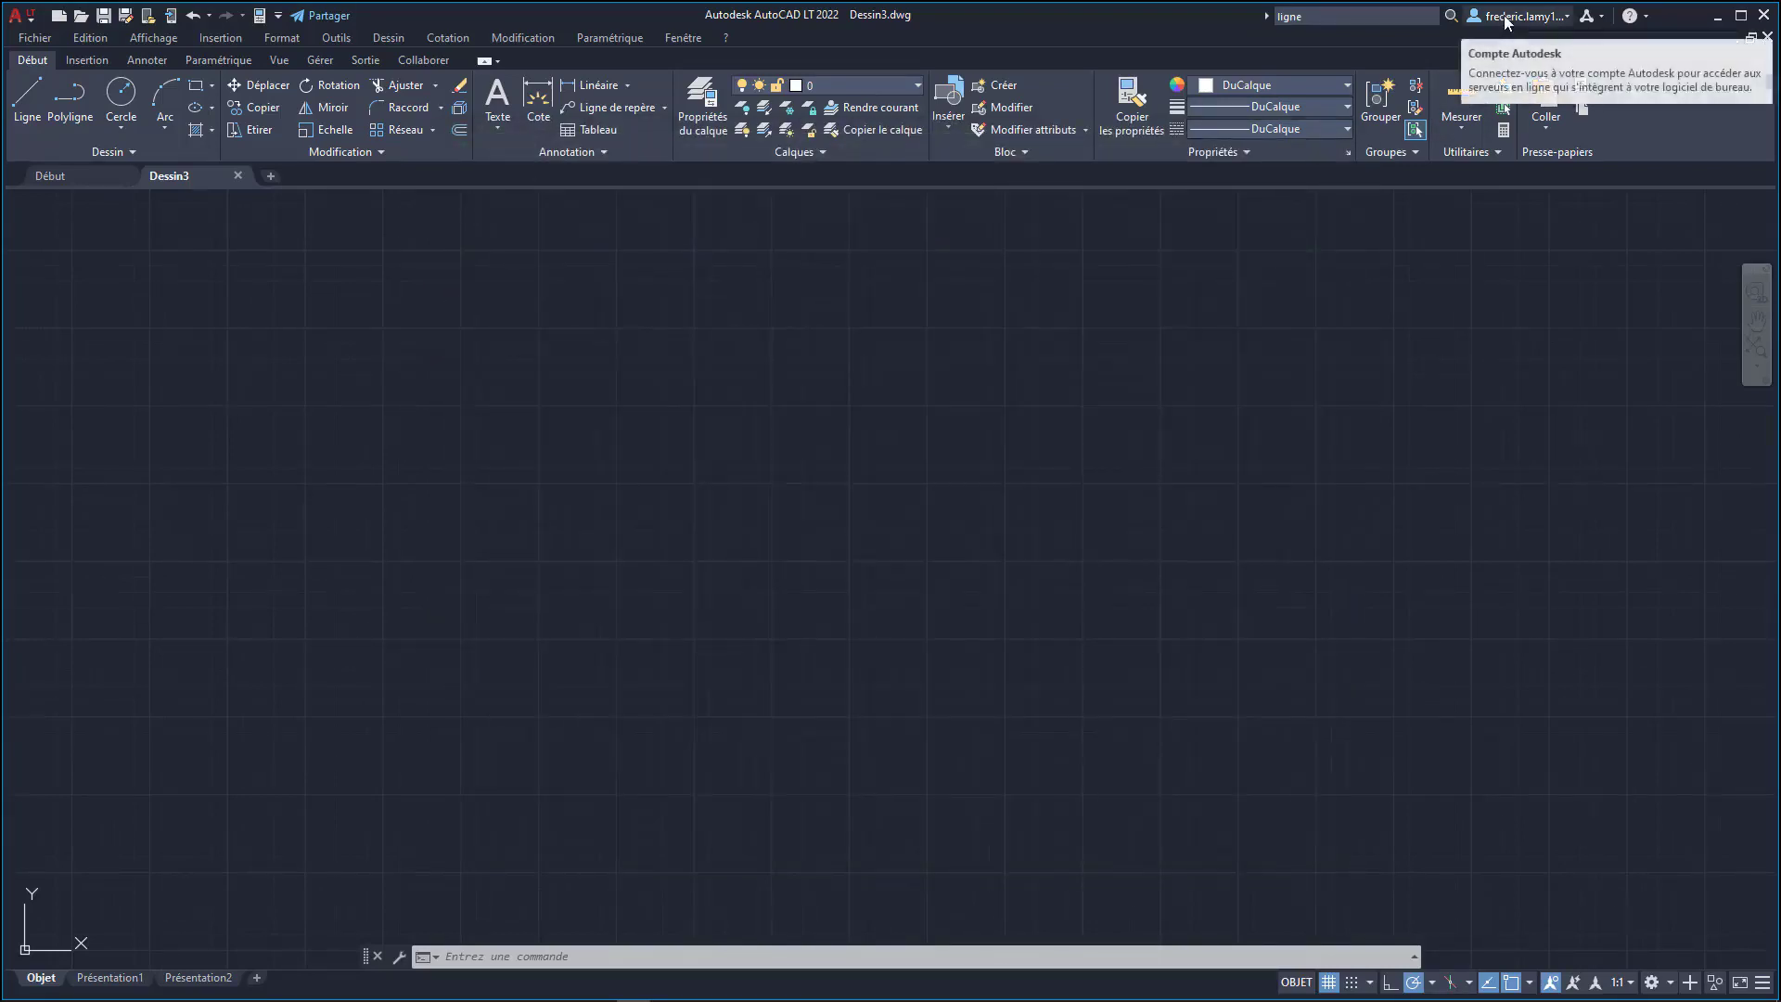
{"action": "left_click", "coordinate": [1568, 21]}
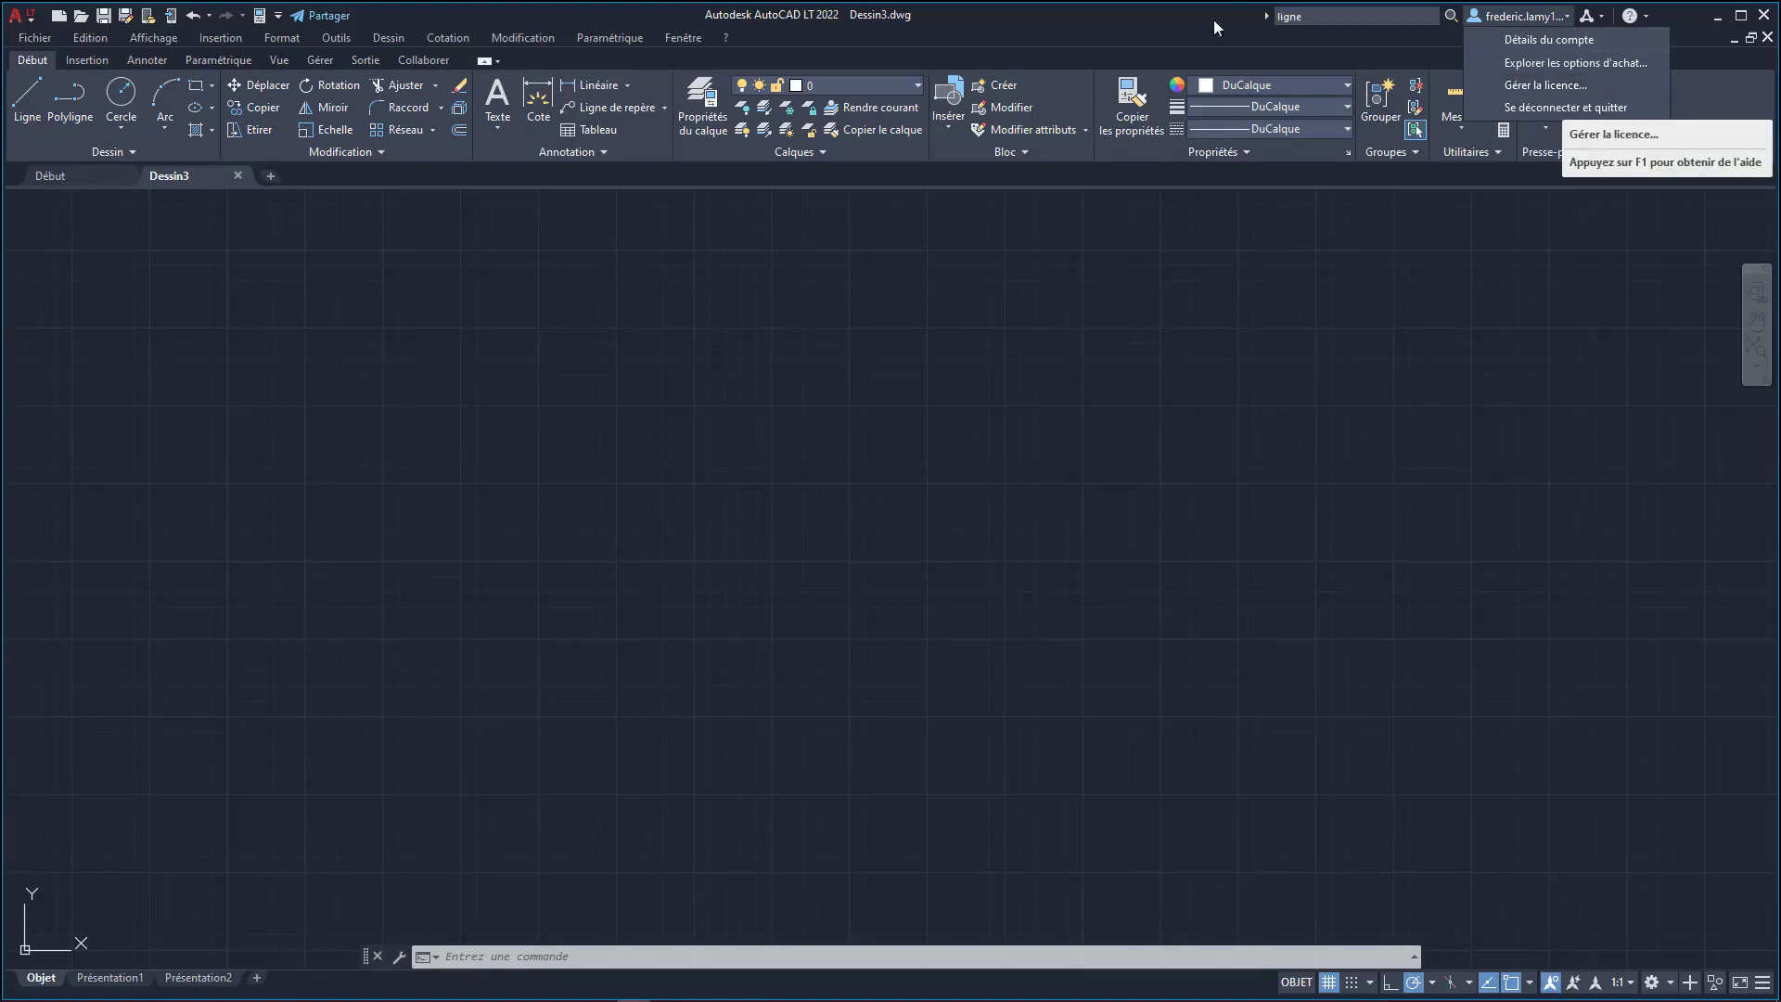
{"action": "left_click", "coordinate": [1155, 26]}
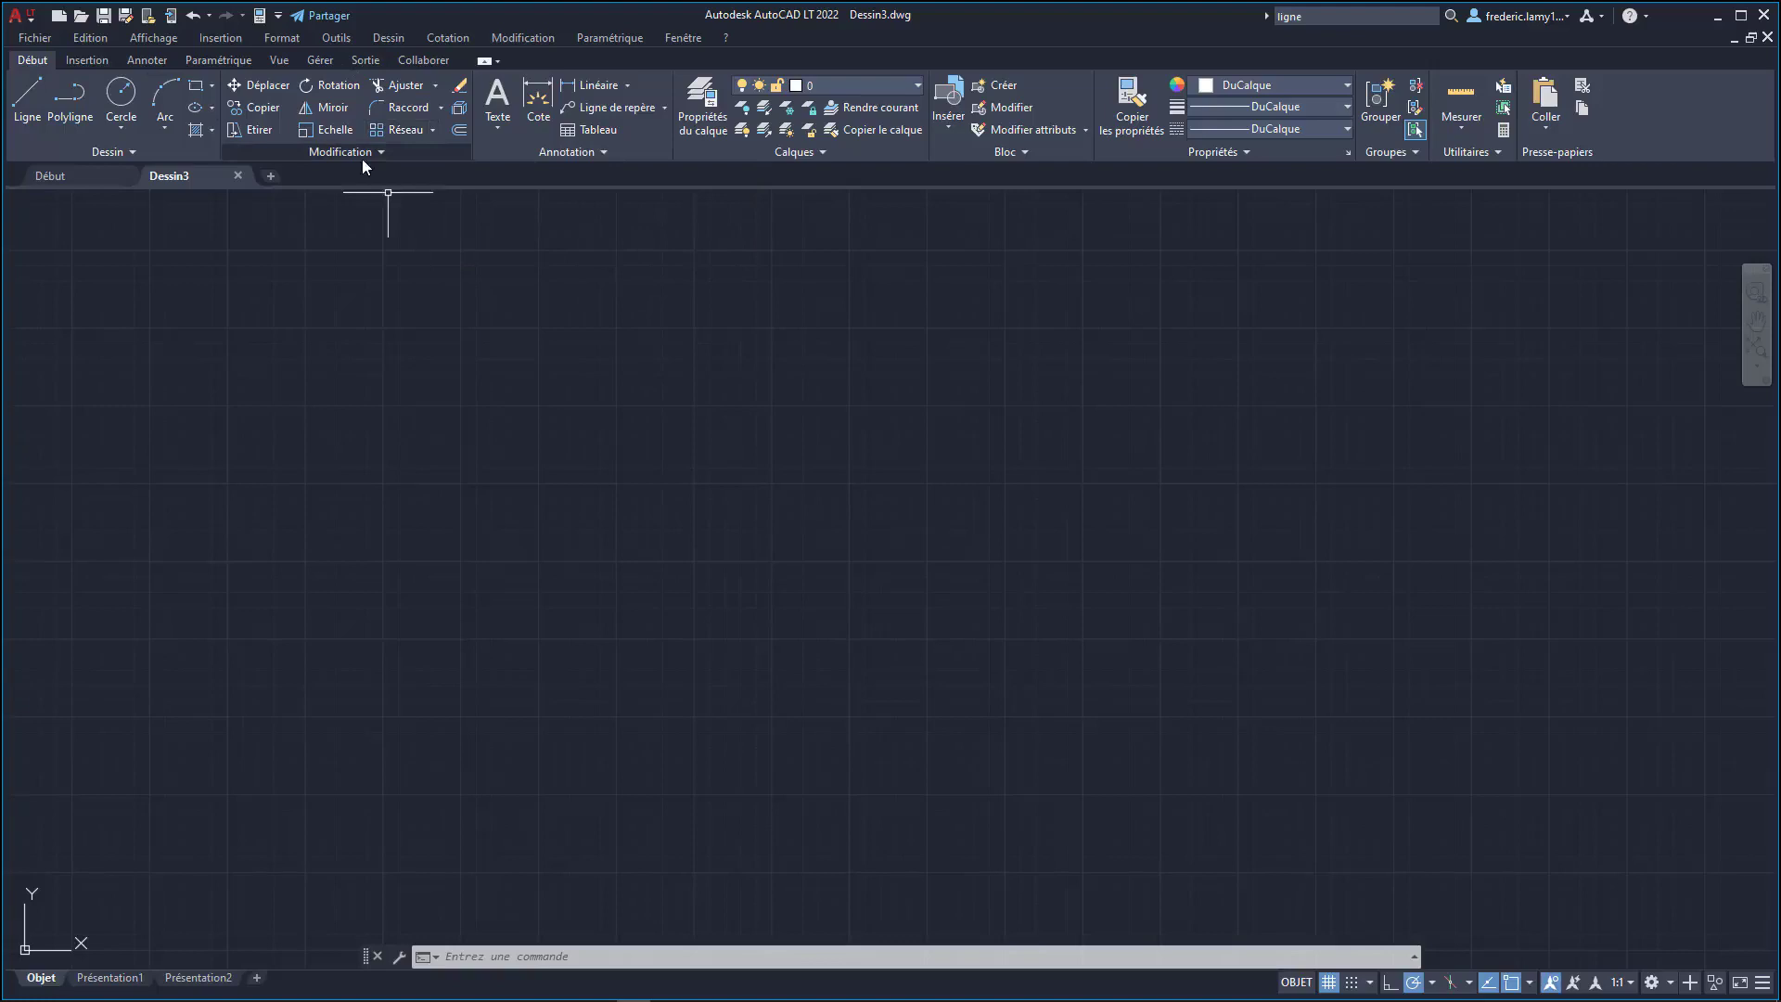
{"action": "right_click", "coordinate": [514, 136]}
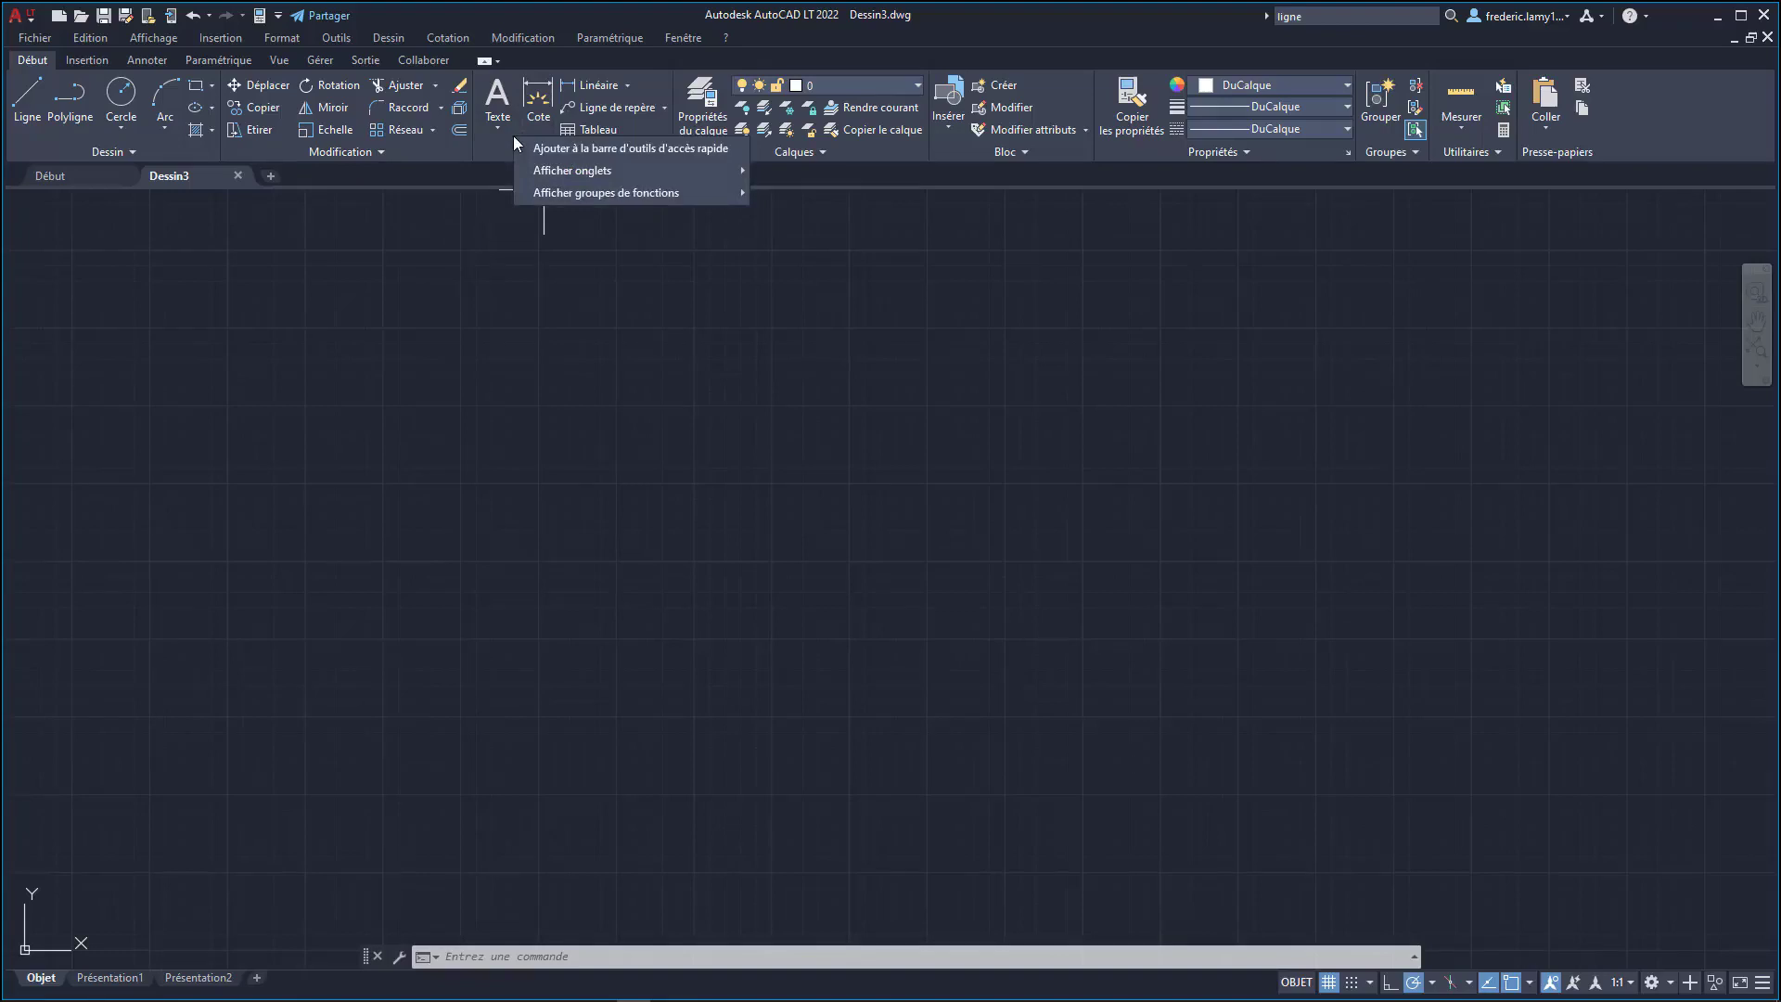
{"action": "mouse_move", "coordinate": [571, 170]}
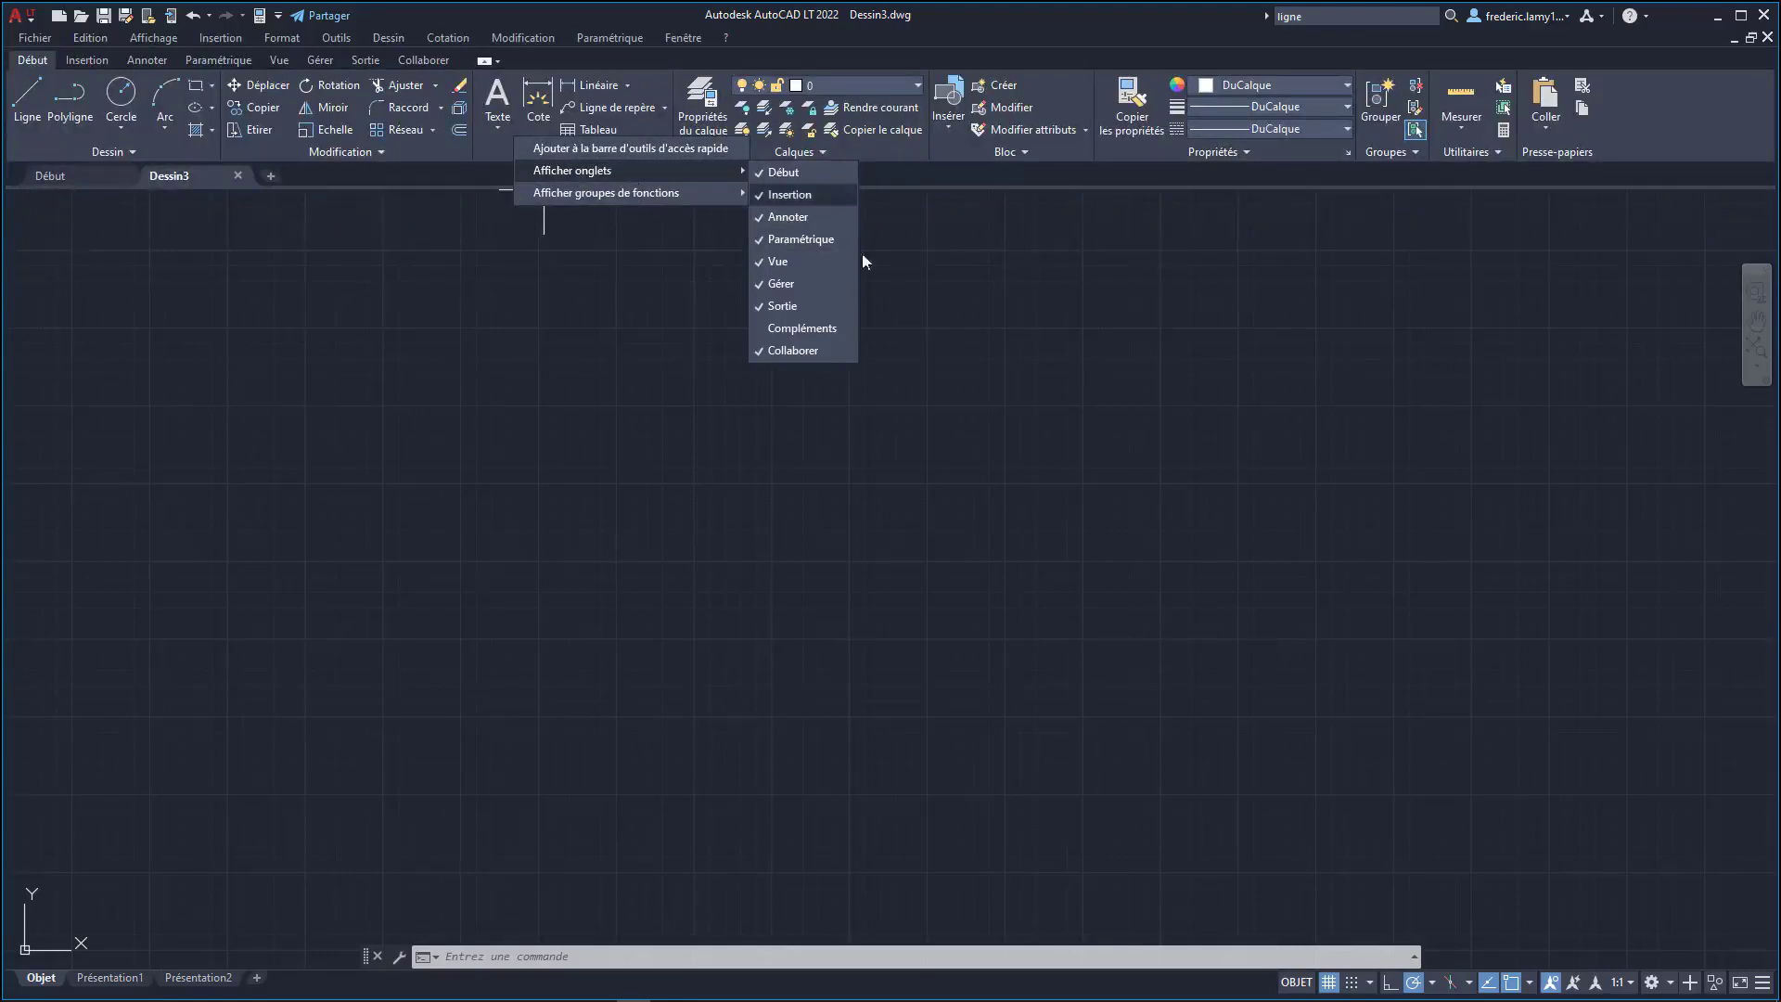
{"action": "left_click", "coordinate": [798, 351]}
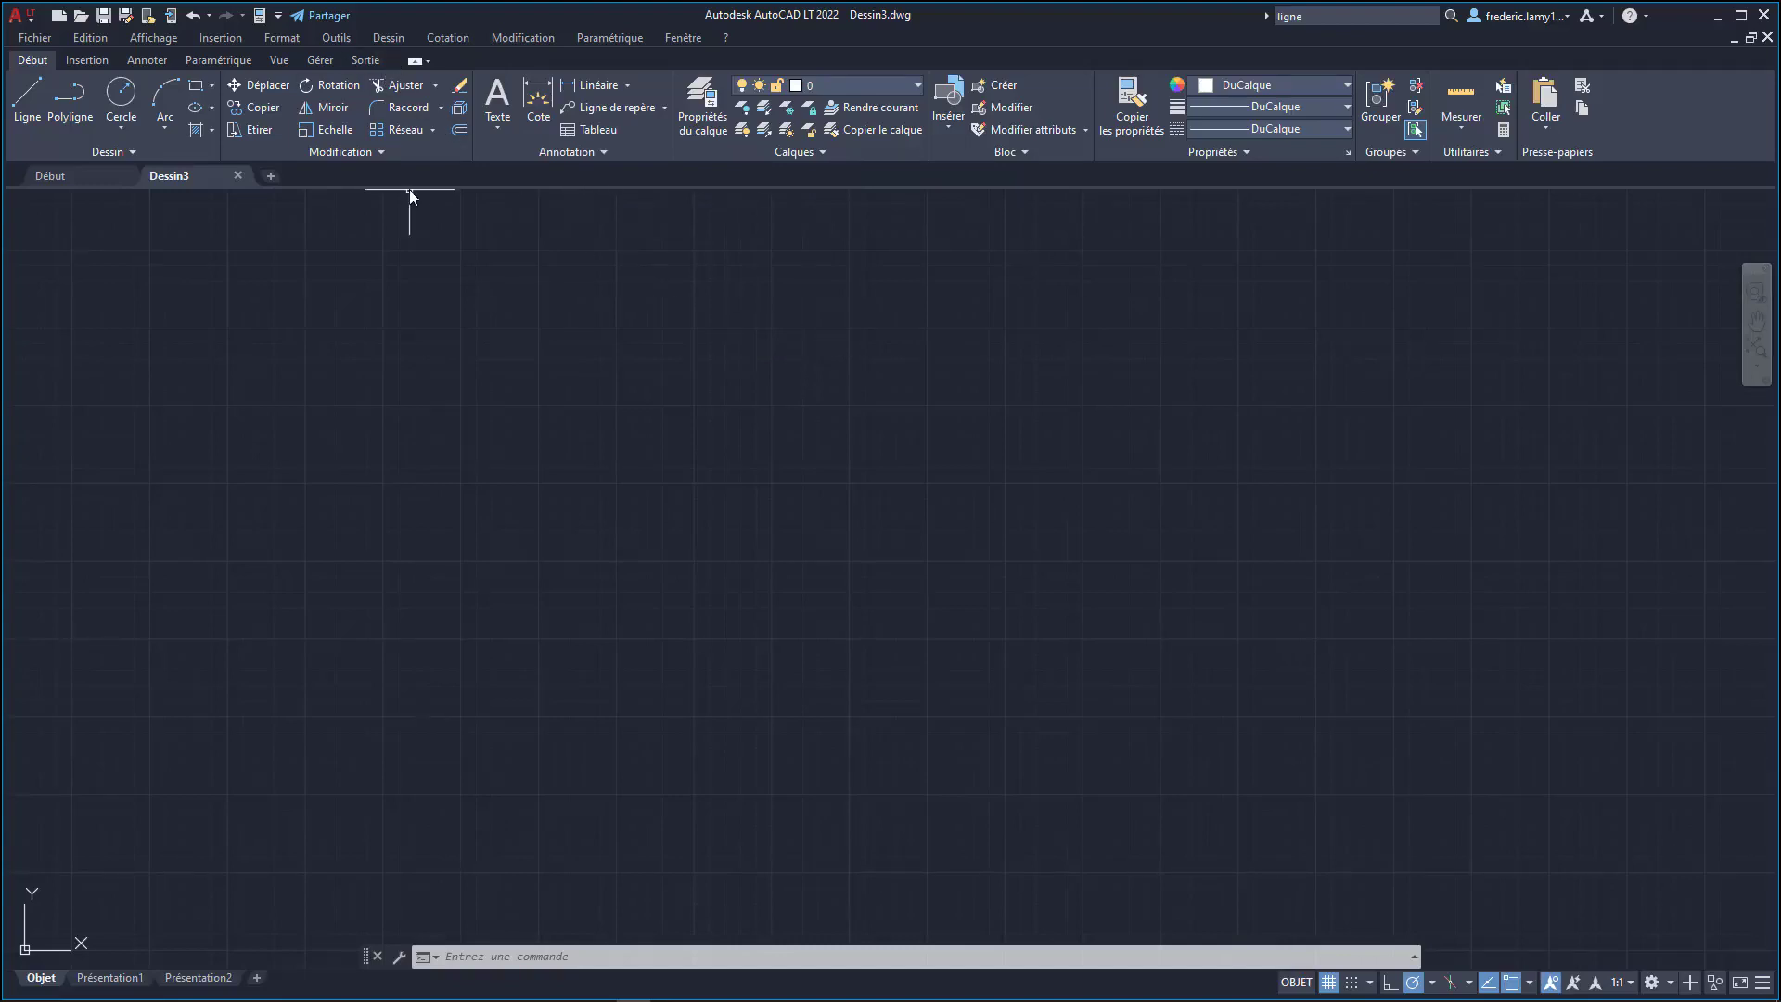
{"action": "right_click", "coordinate": [495, 145]}
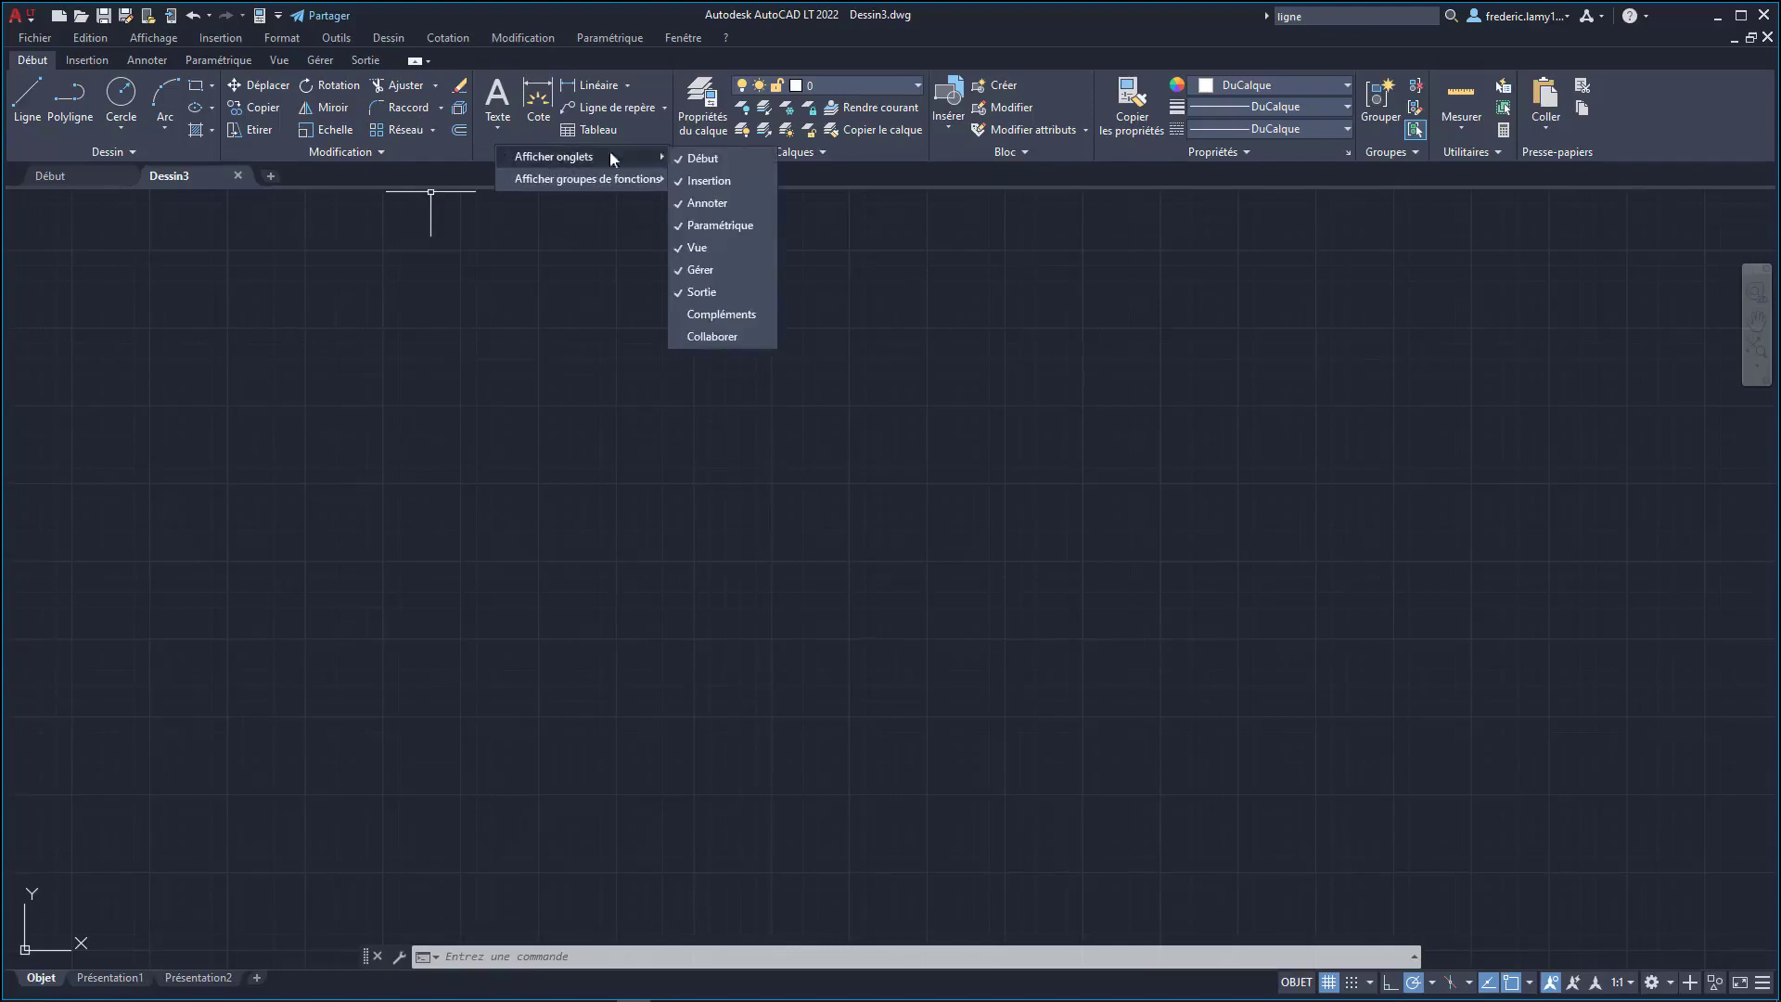
{"action": "left_click", "coordinate": [711, 336]}
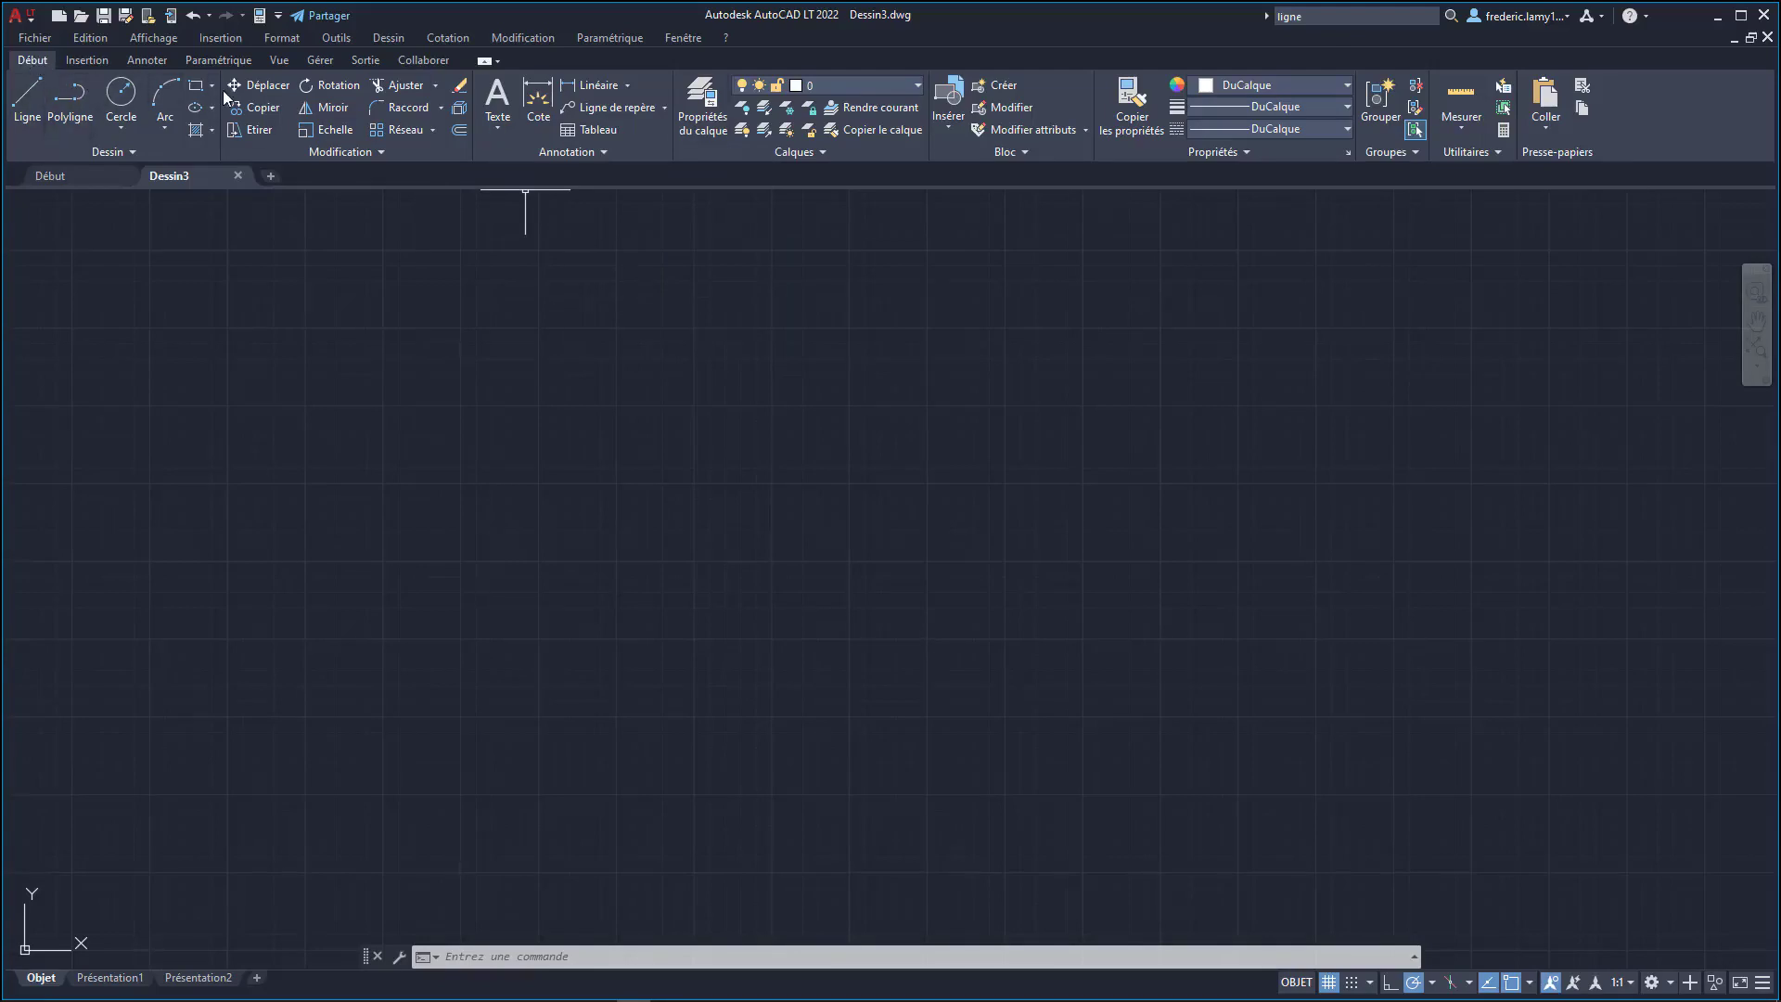
{"action": "left_click", "coordinate": [86, 59]}
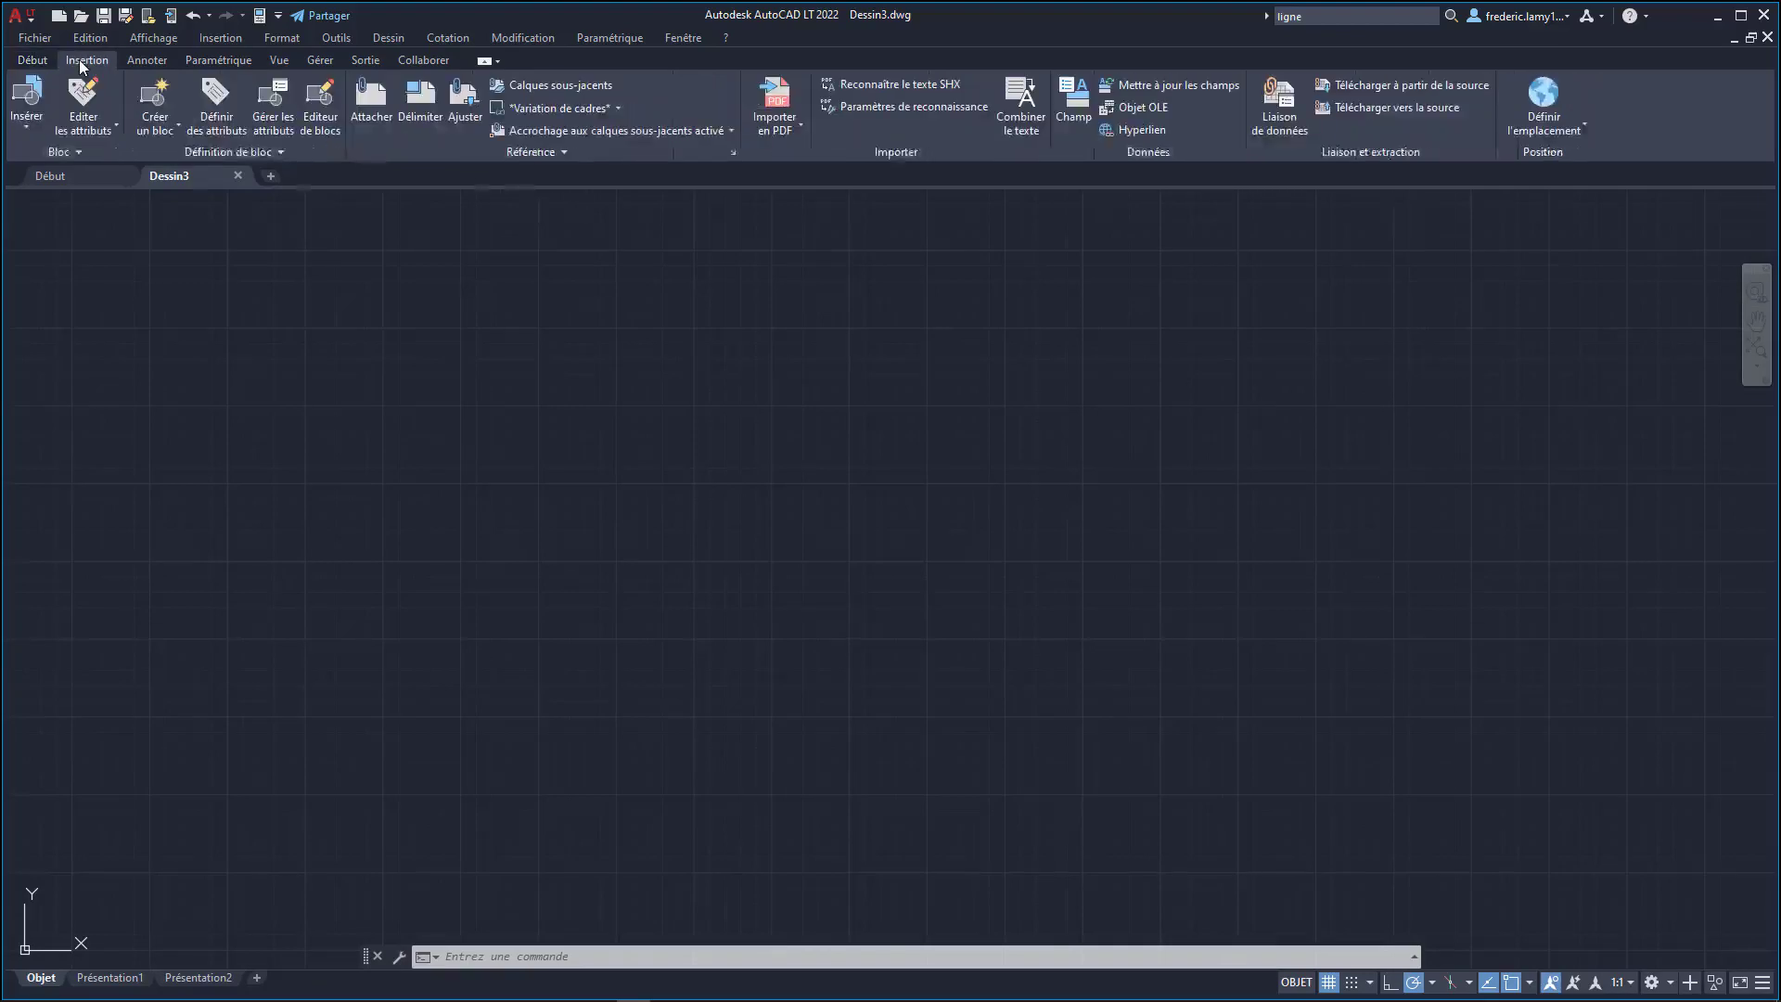
{"action": "left_click", "coordinate": [137, 59]}
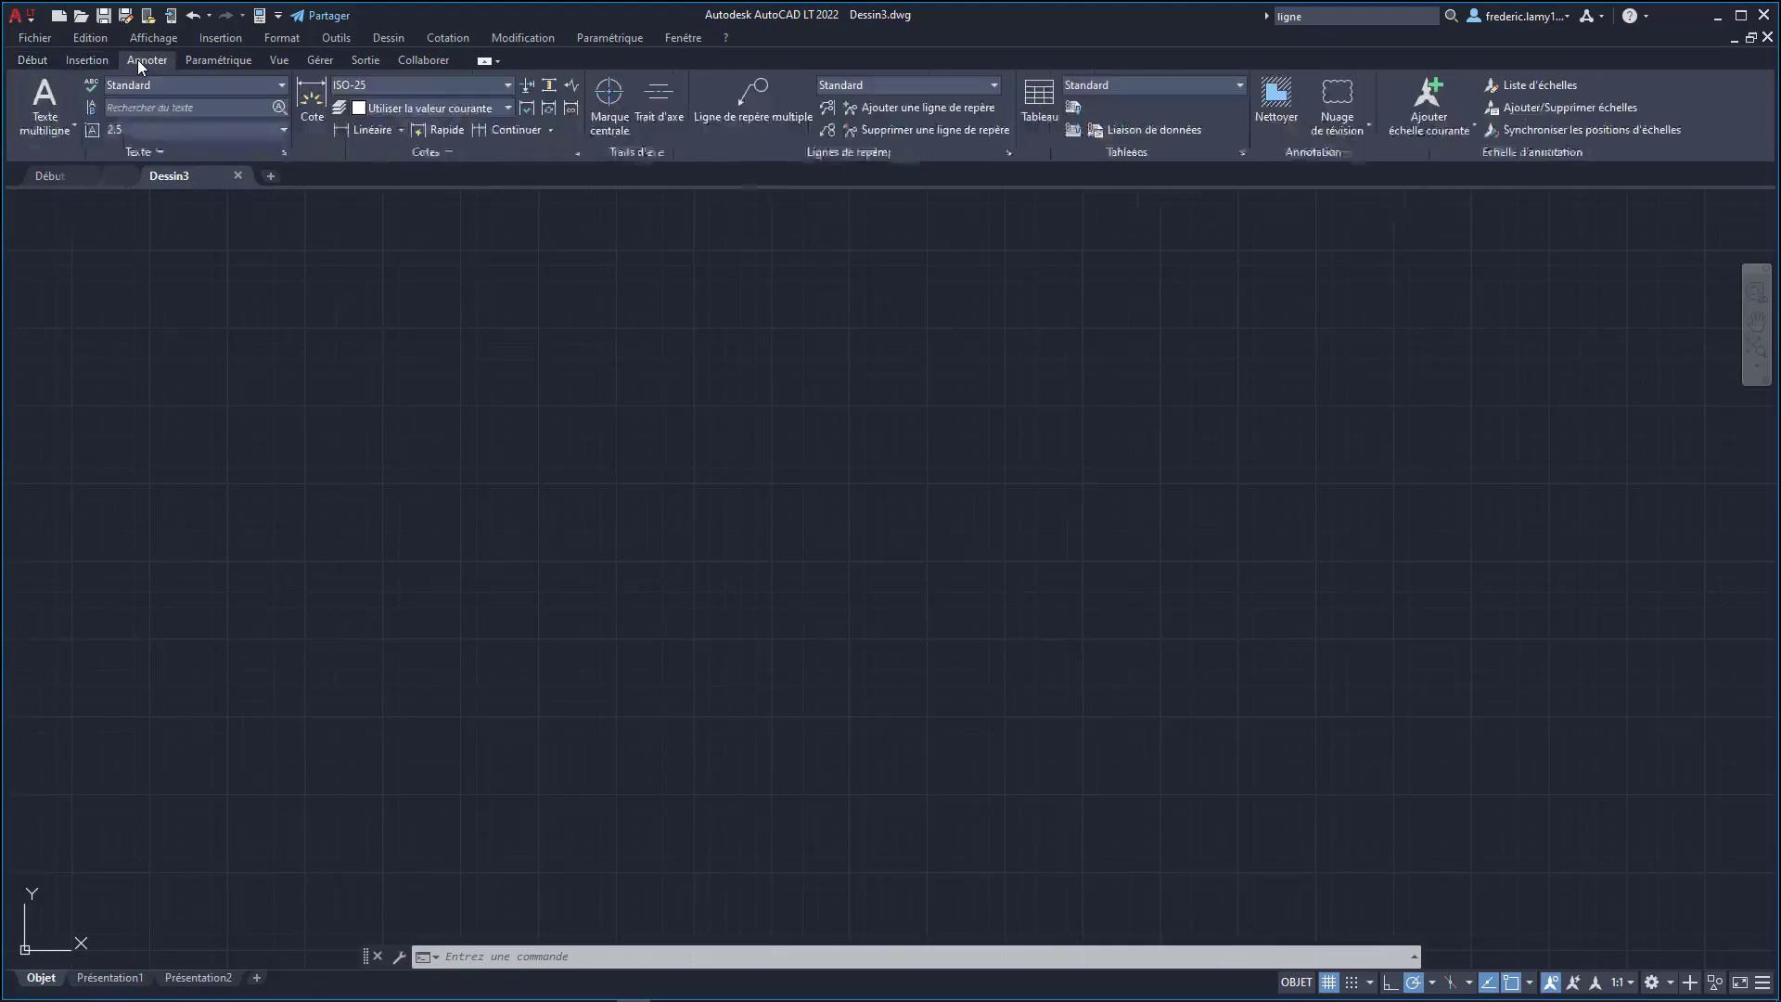
{"action": "left_click", "coordinate": [202, 58]}
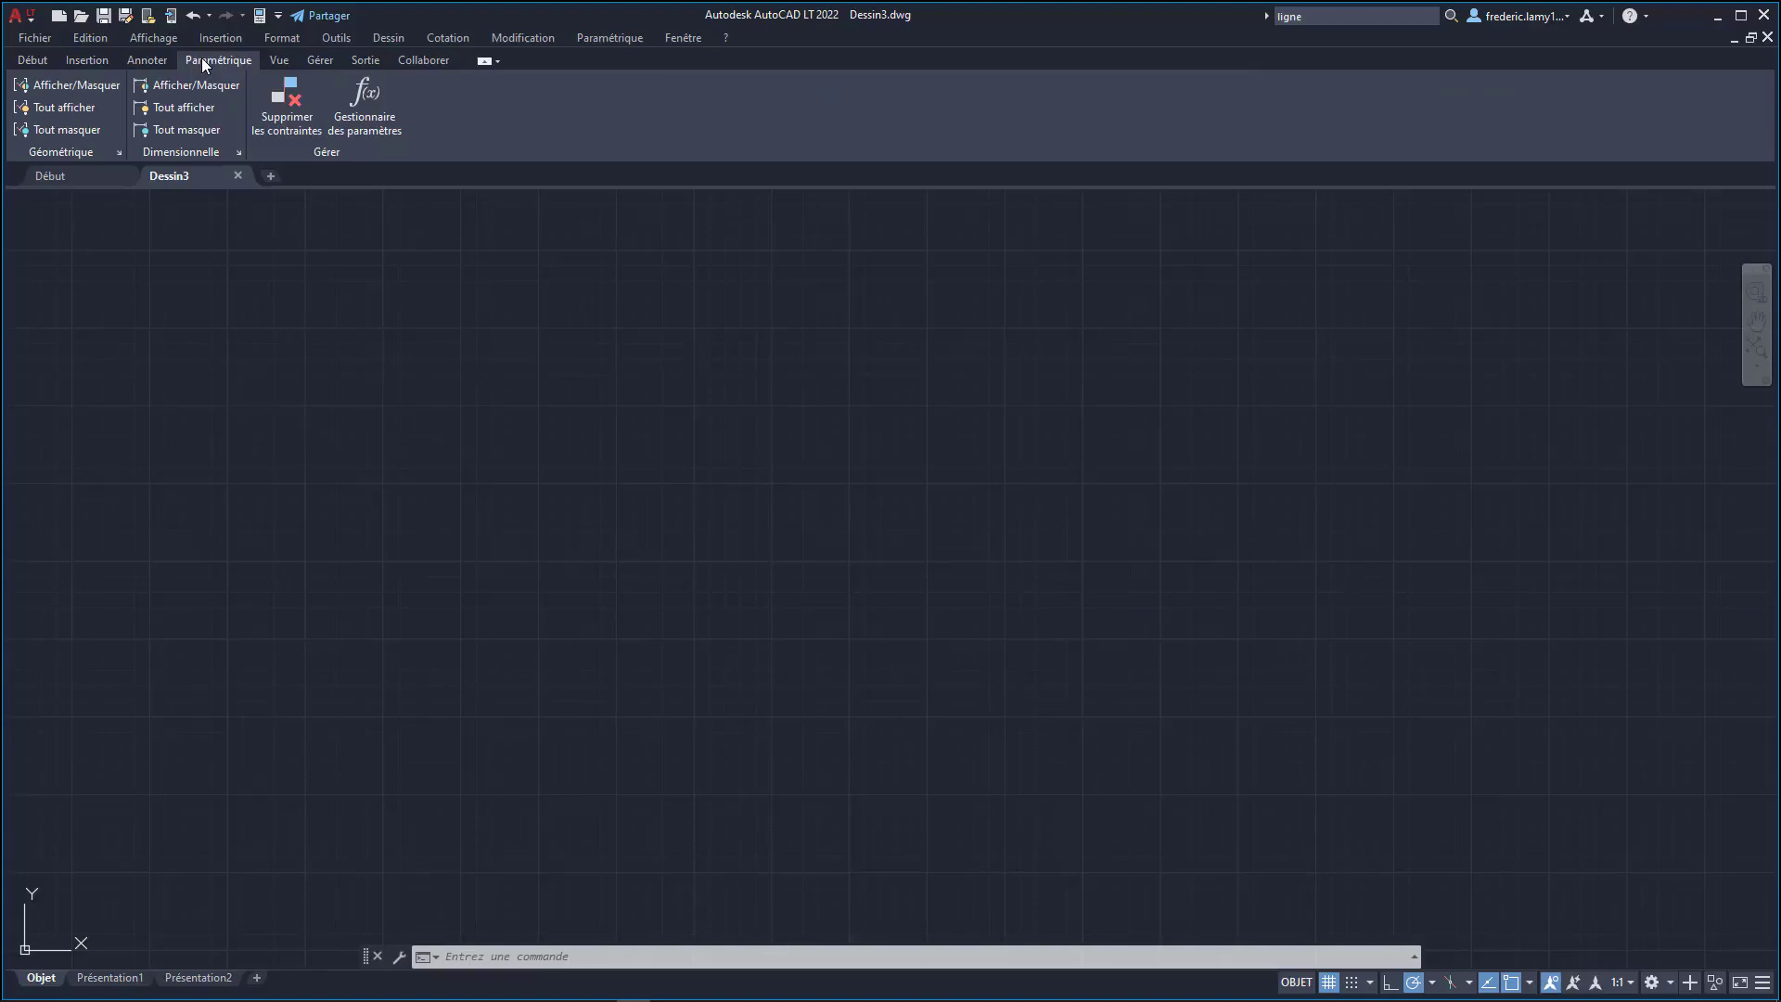
{"action": "left_click", "coordinate": [277, 60]}
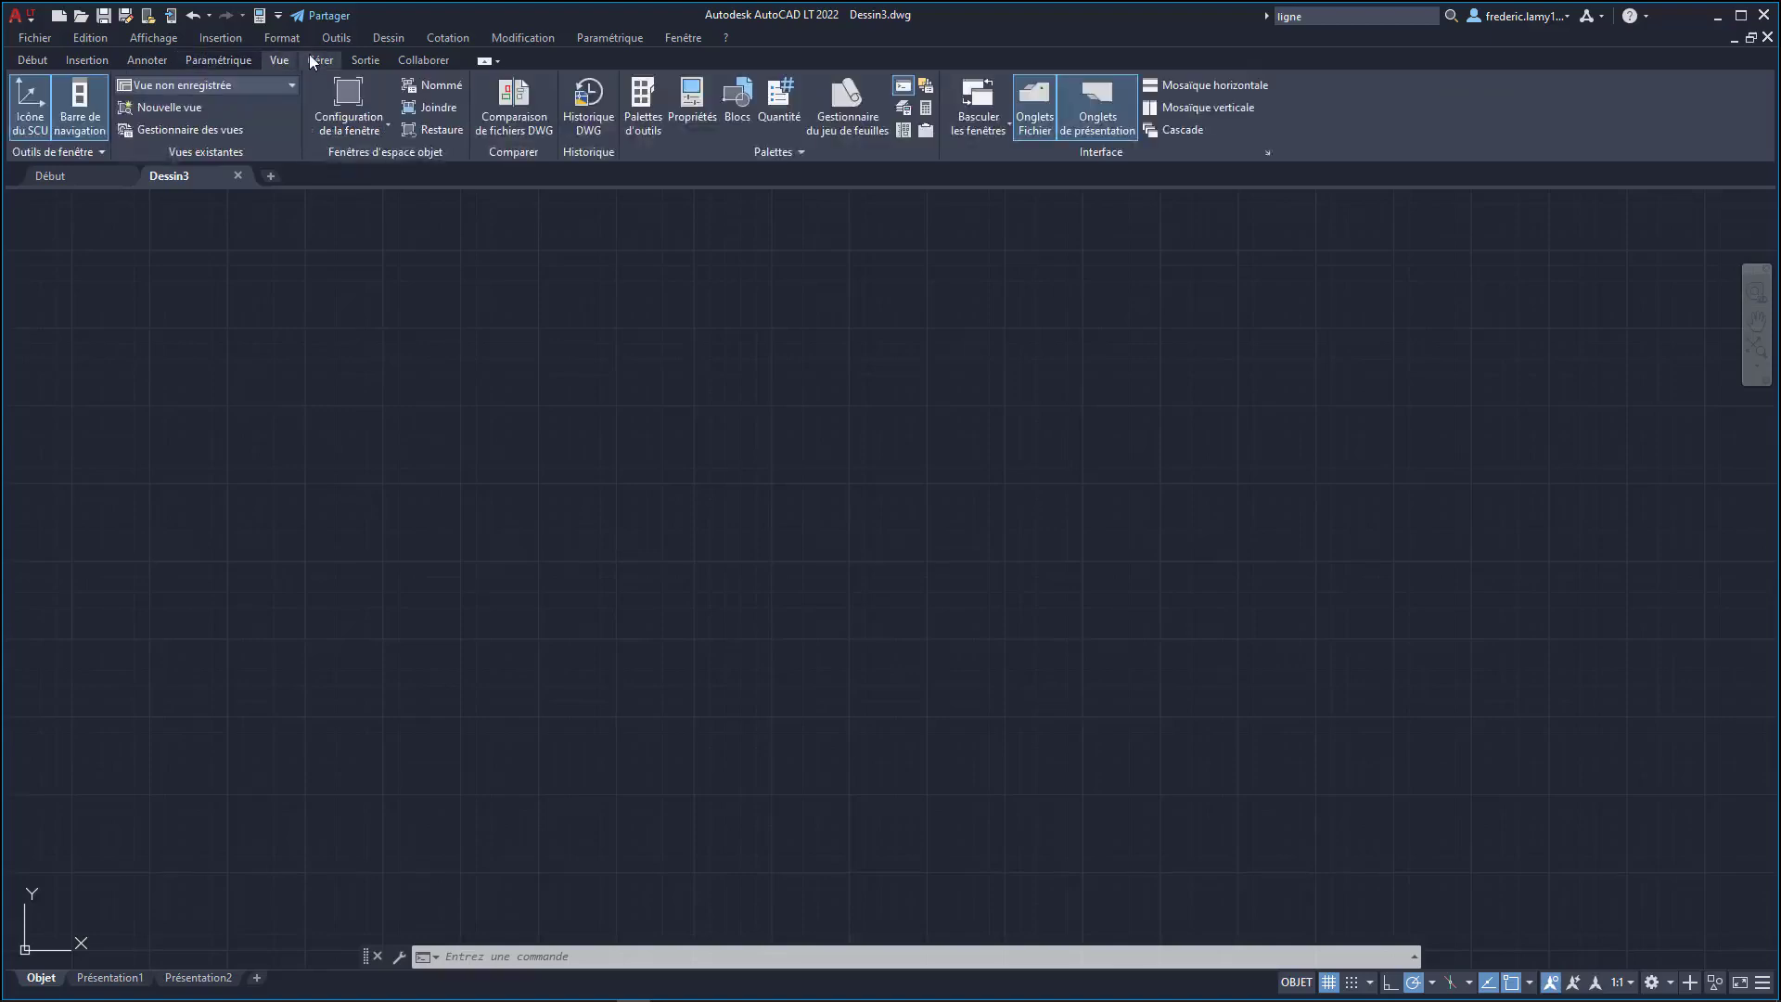
{"action": "left_click", "coordinate": [310, 55]}
{"action": "left_click", "coordinate": [371, 60]}
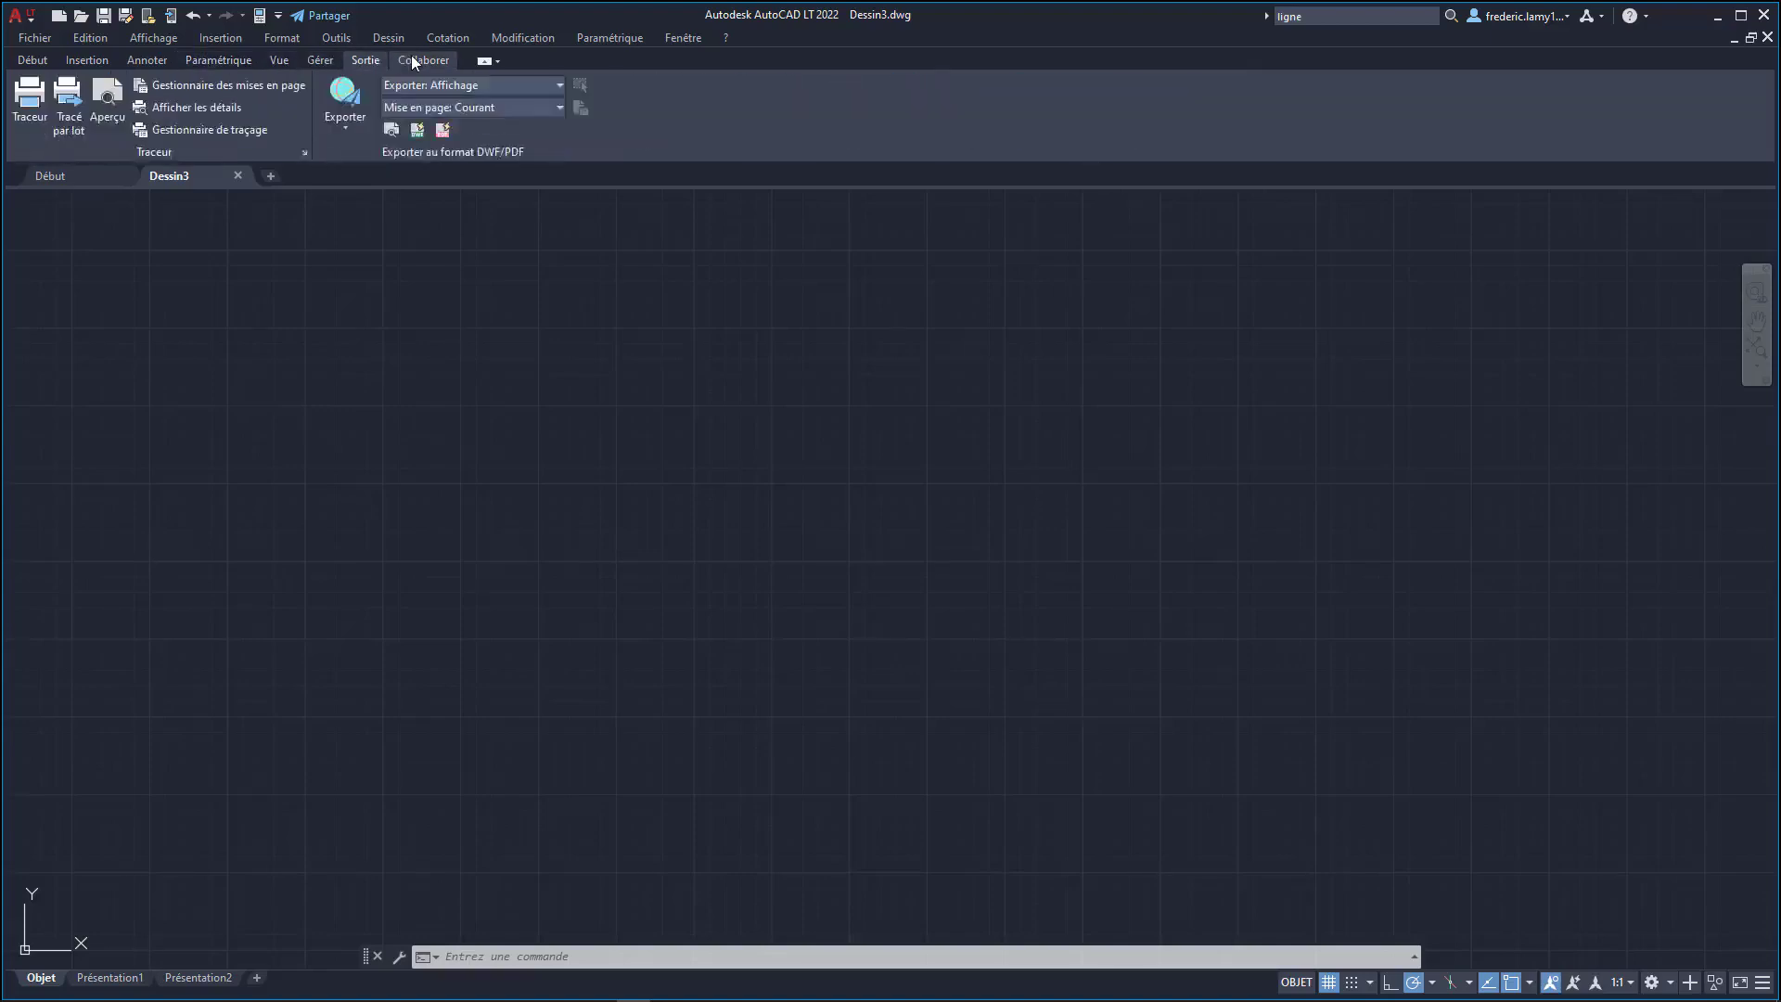
{"action": "left_click", "coordinate": [411, 56]}
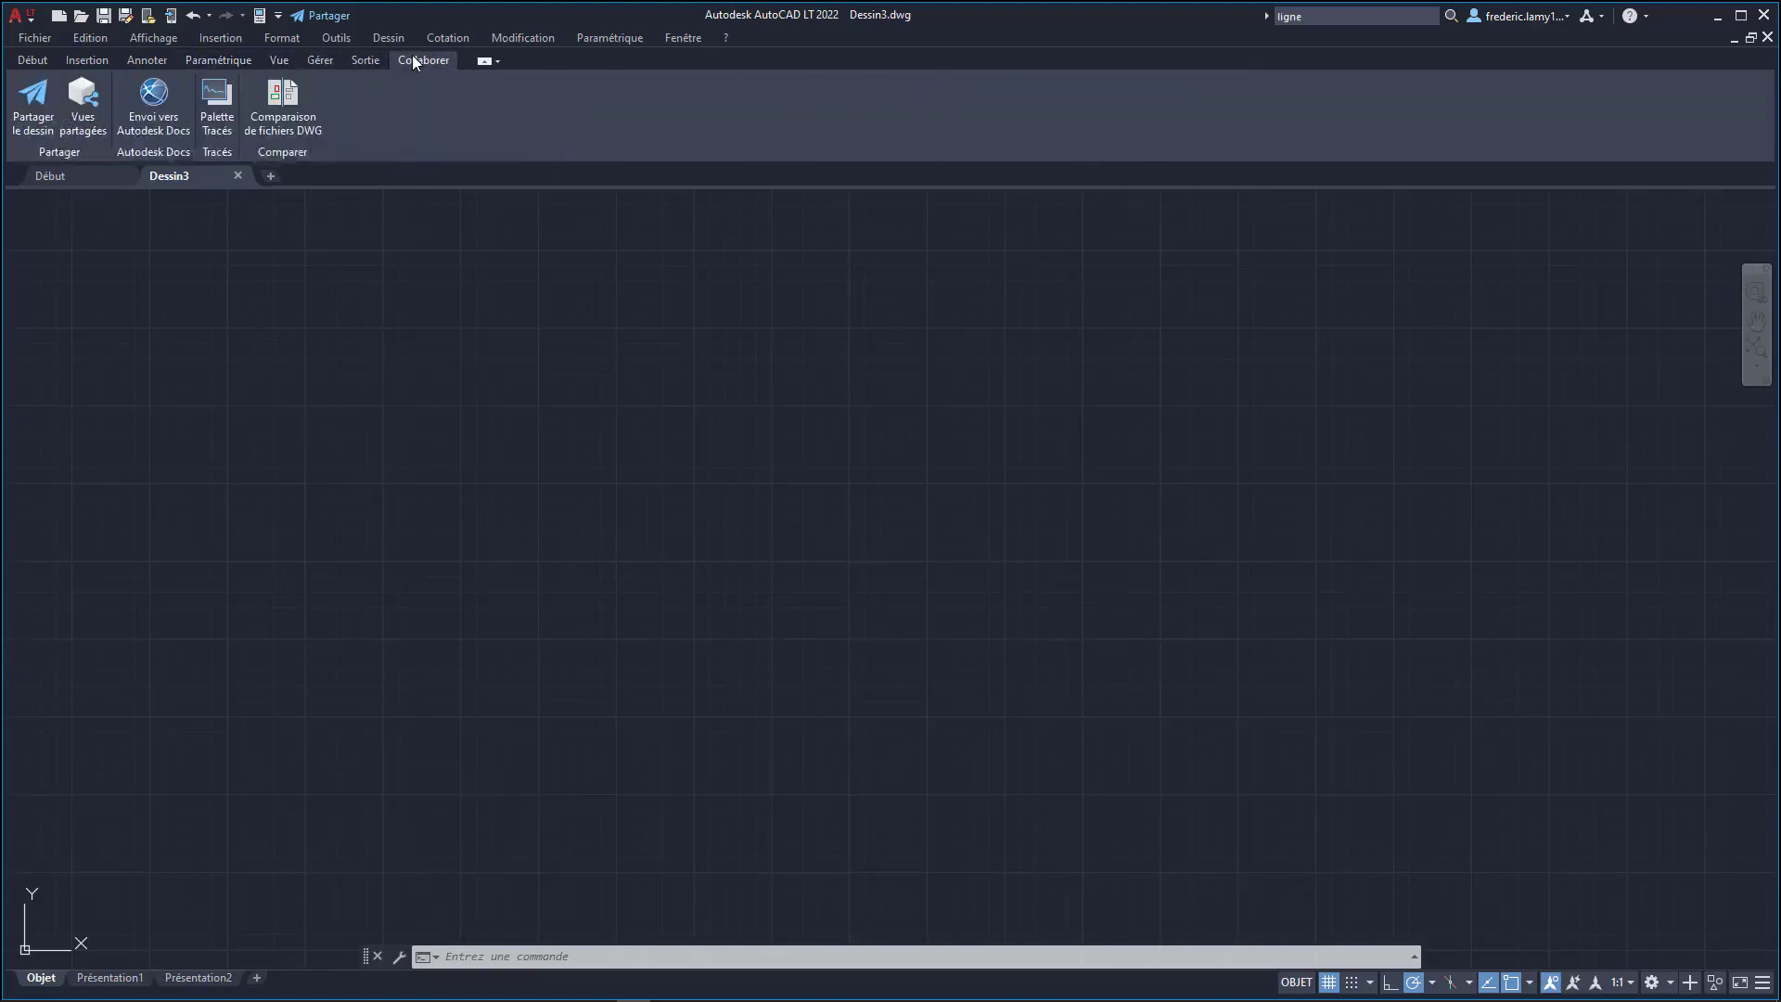
{"action": "left_click", "coordinate": [147, 59]}
{"action": "left_click", "coordinate": [39, 59]}
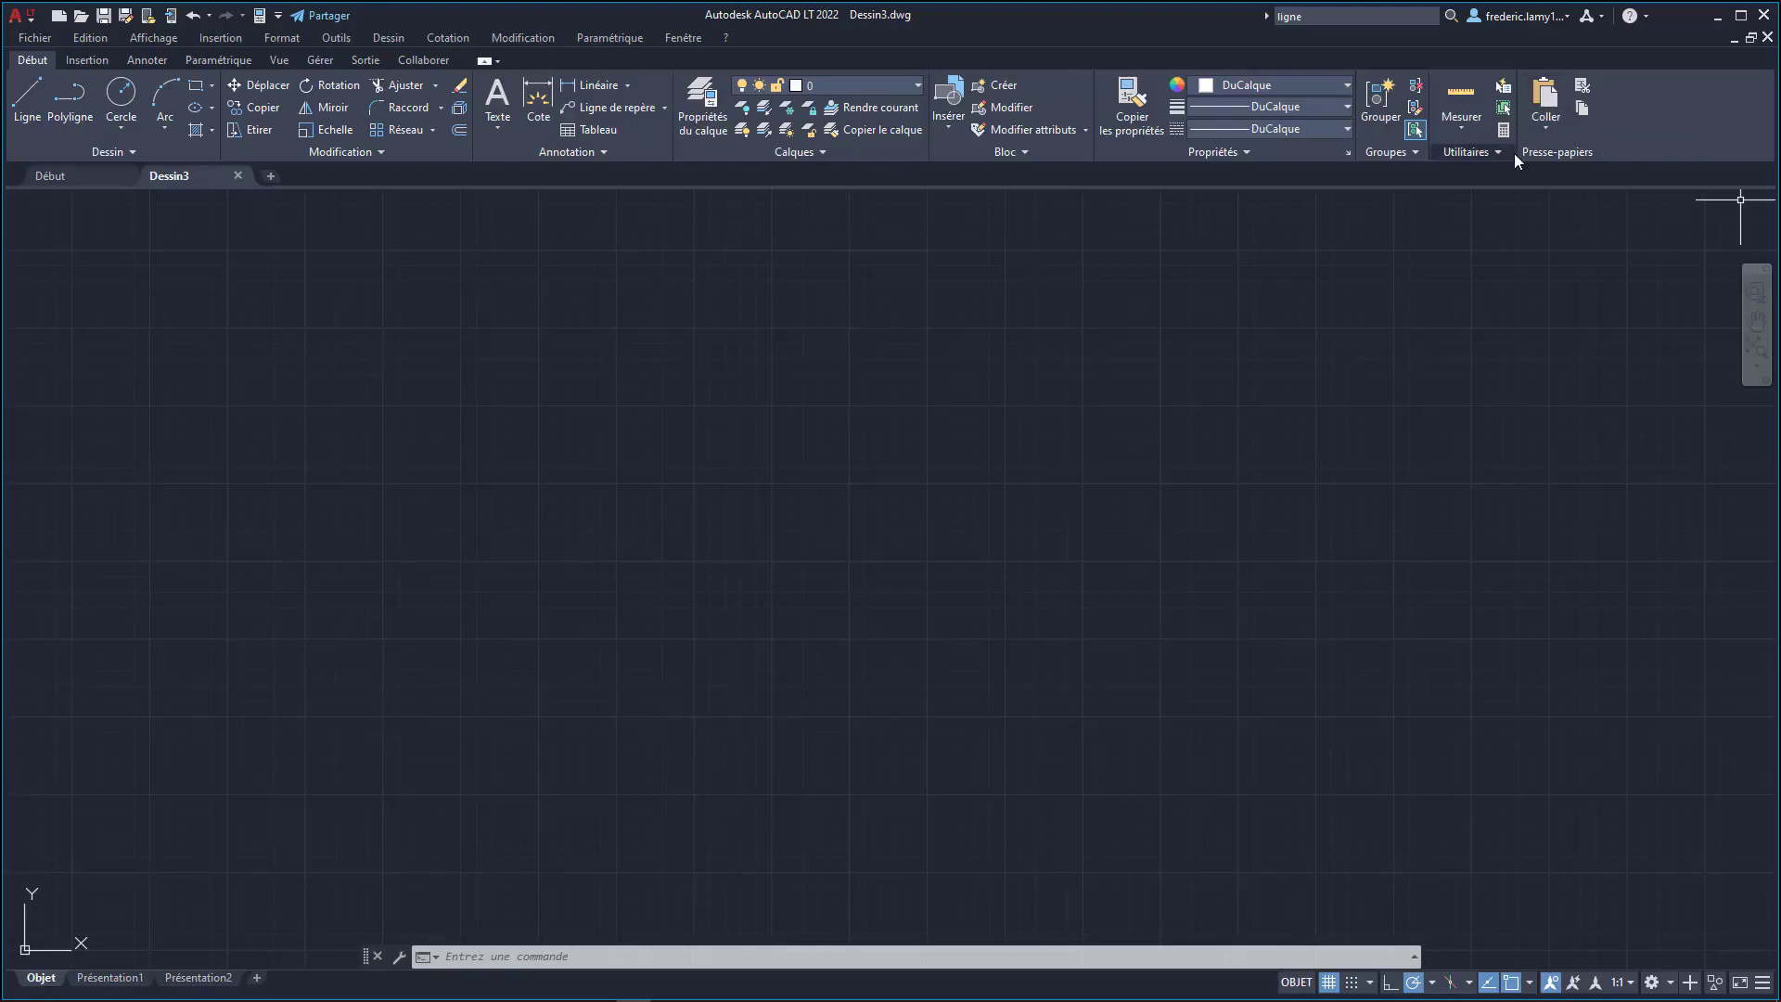
- Hide the Presse-papiers panel so the Début tab ends at Utilitaires
{"action": "right_click", "coordinate": [647, 130]}
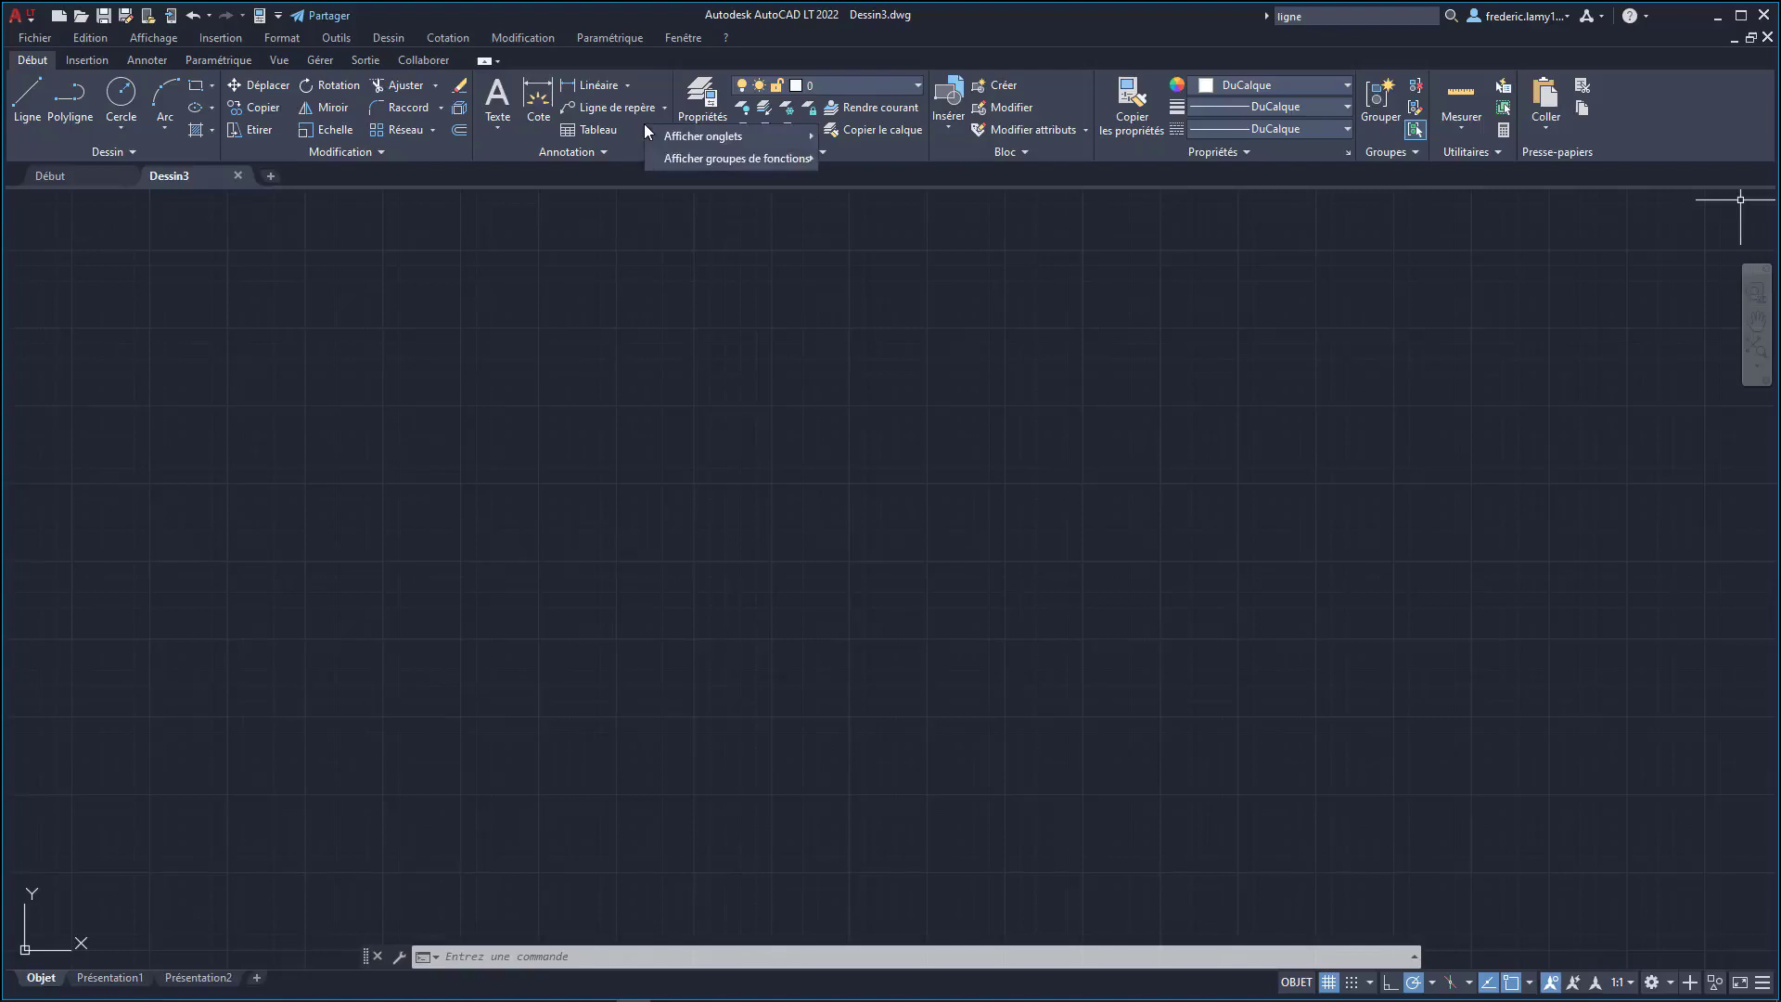
{"action": "mouse_move", "coordinate": [735, 158]}
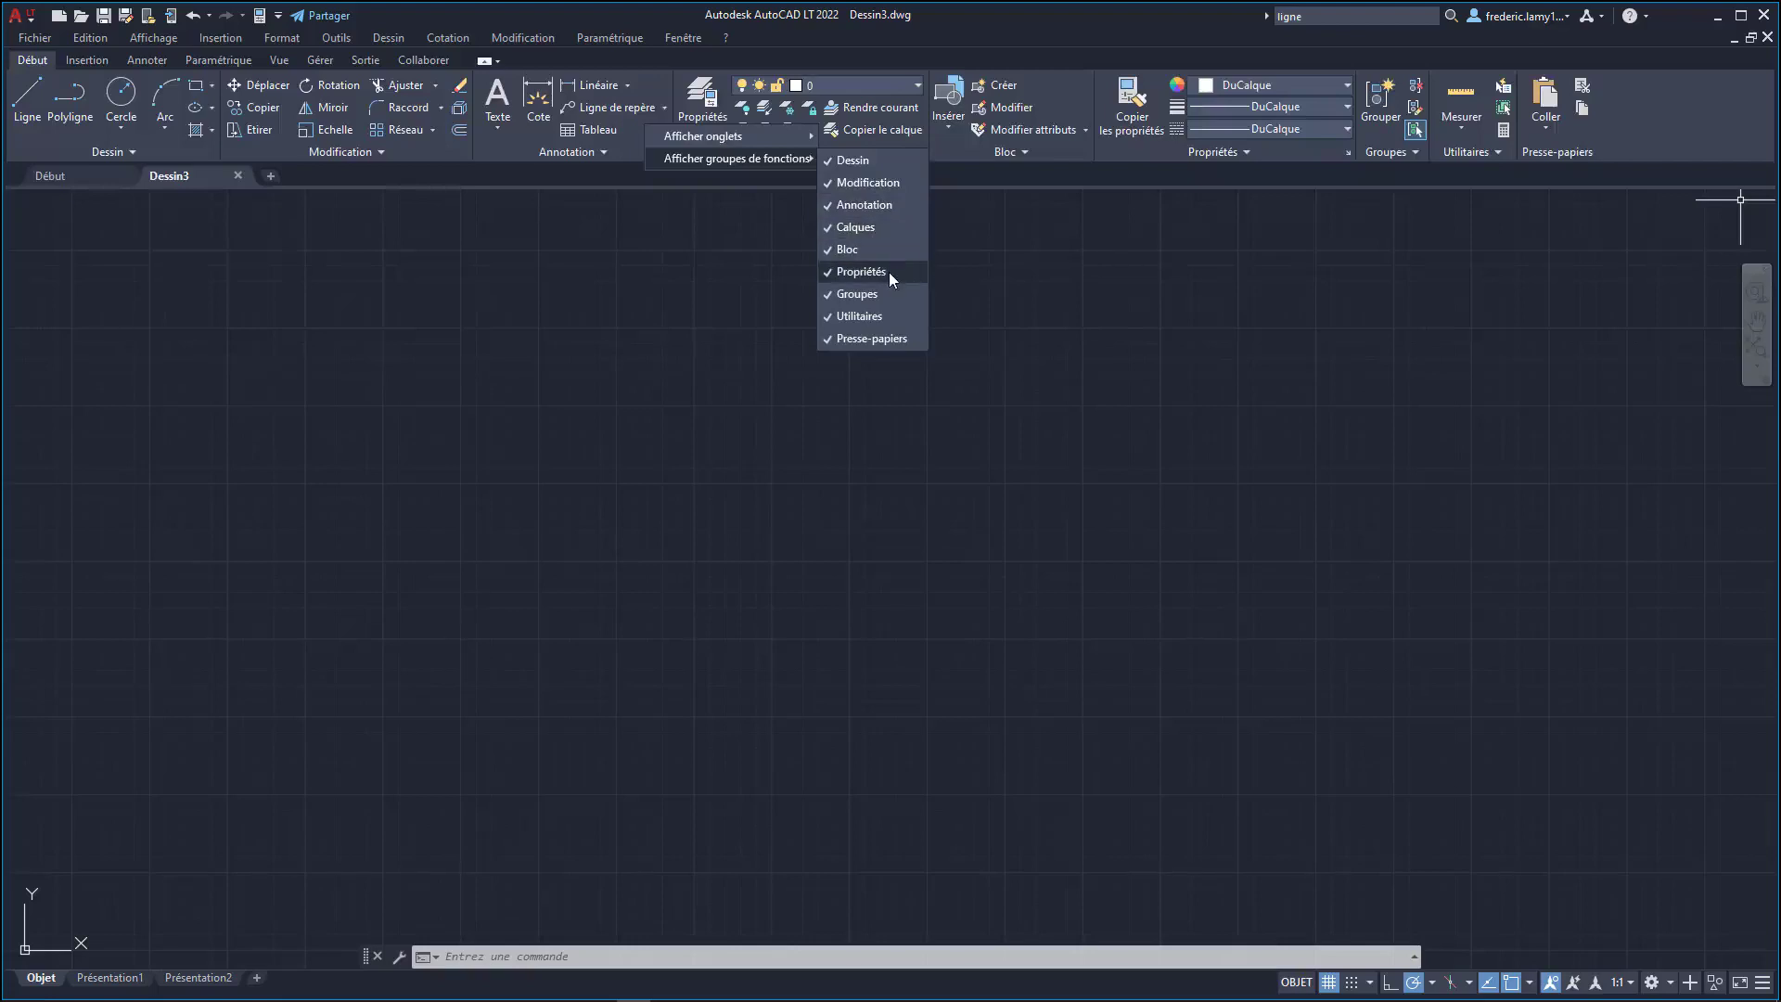
{"action": "left_click", "coordinate": [853, 338]}
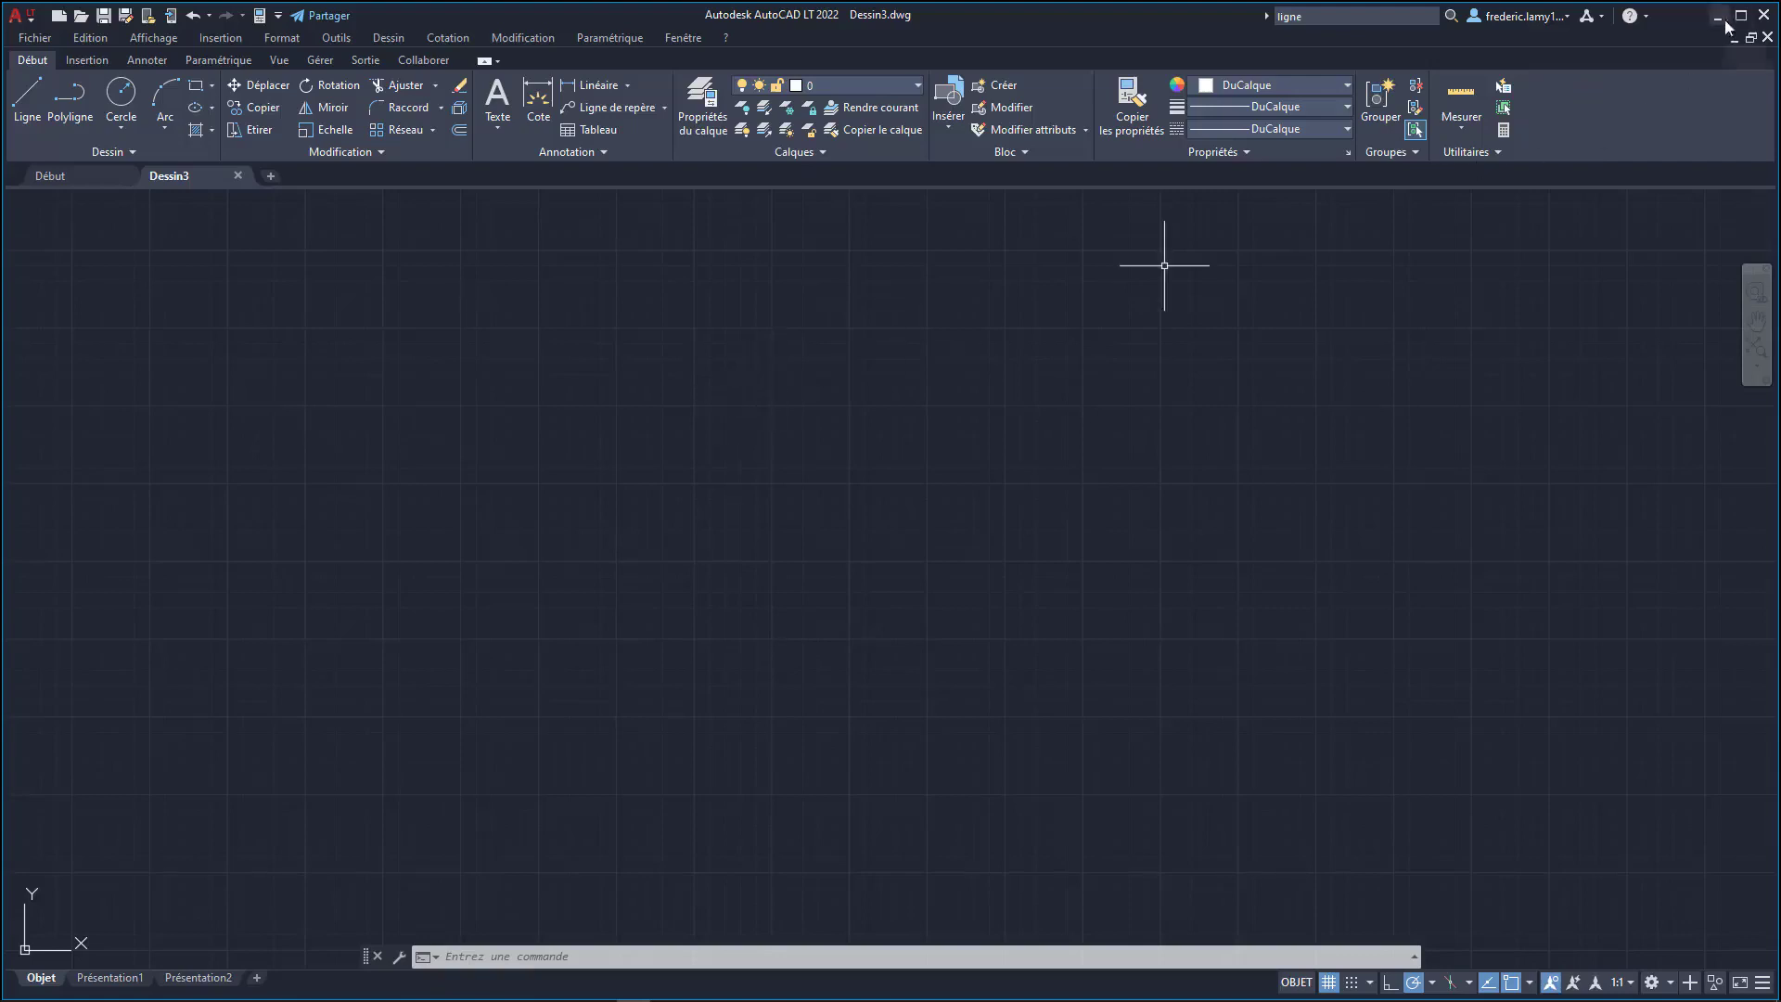
- Restart AutoCAD LT 2022 from its desktop shortcut and start a new blank drawing
{"action": "left_click", "coordinate": [1764, 15]}
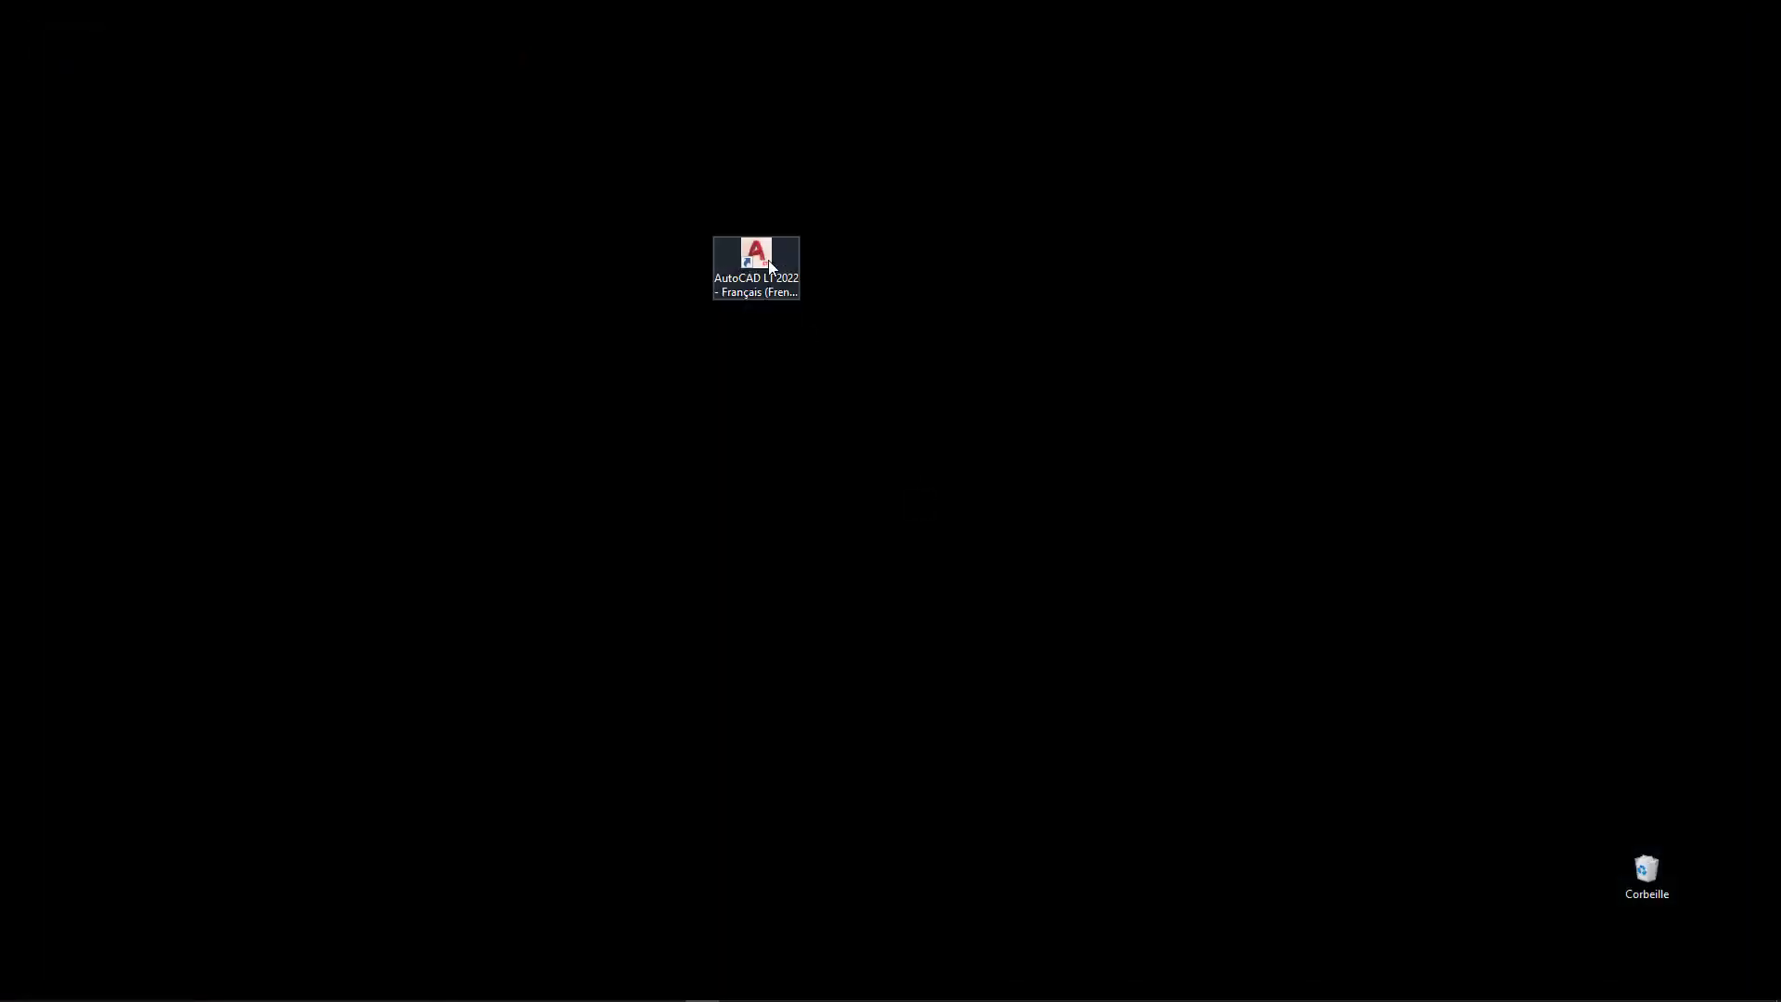
{"action": "left_click", "coordinate": [769, 265]}
{"action": "double_click", "coordinate": [769, 266]}
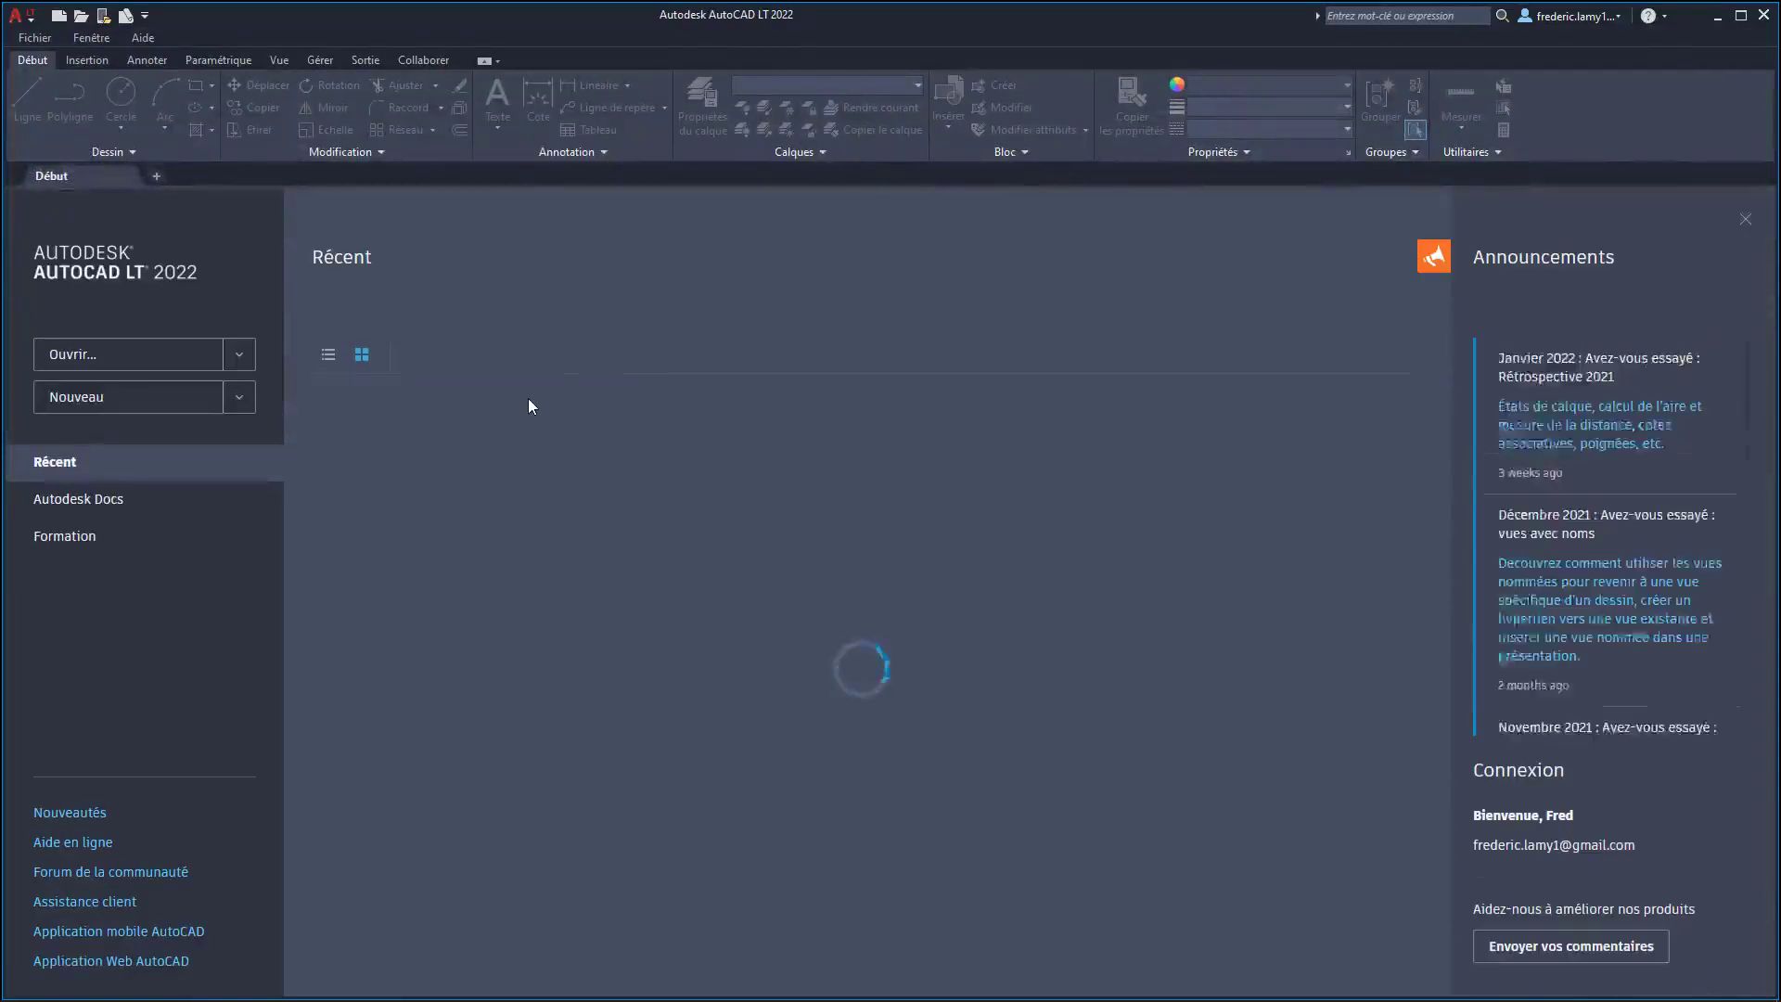
{"action": "left_click", "coordinate": [113, 399]}
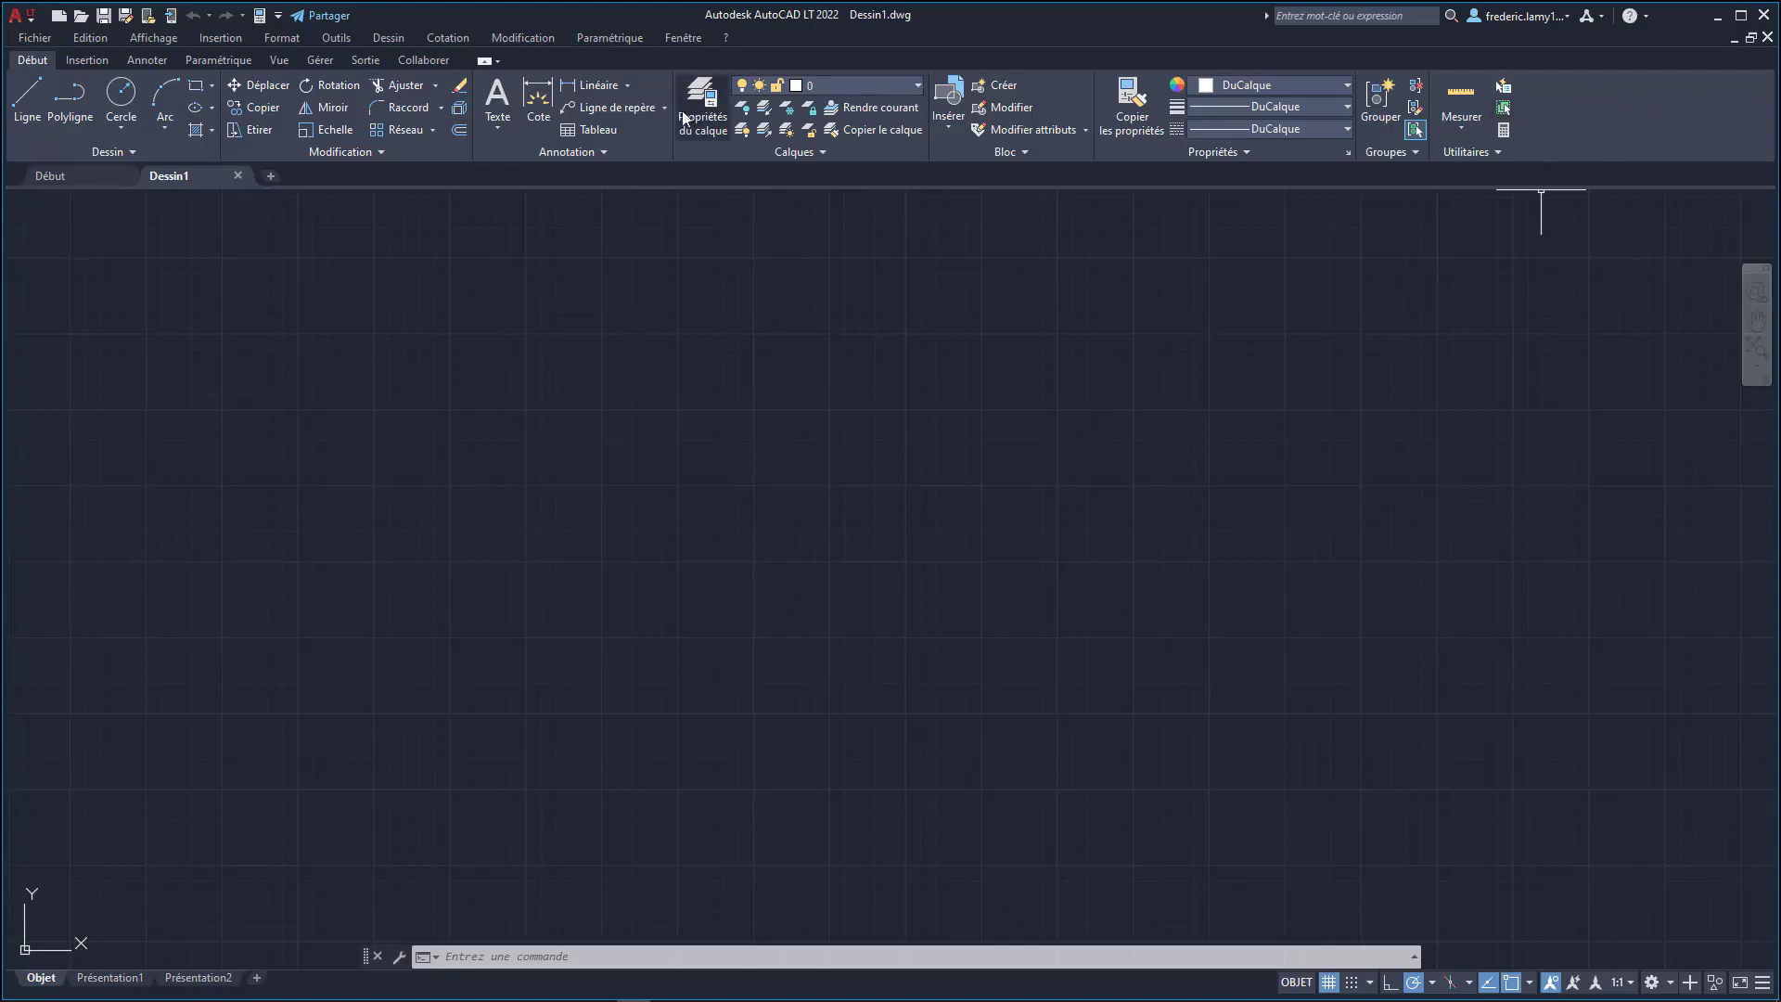
- Show the Presse-papiers panel with Coller again at the end of the Début tab
{"action": "right_click", "coordinate": [633, 137]}
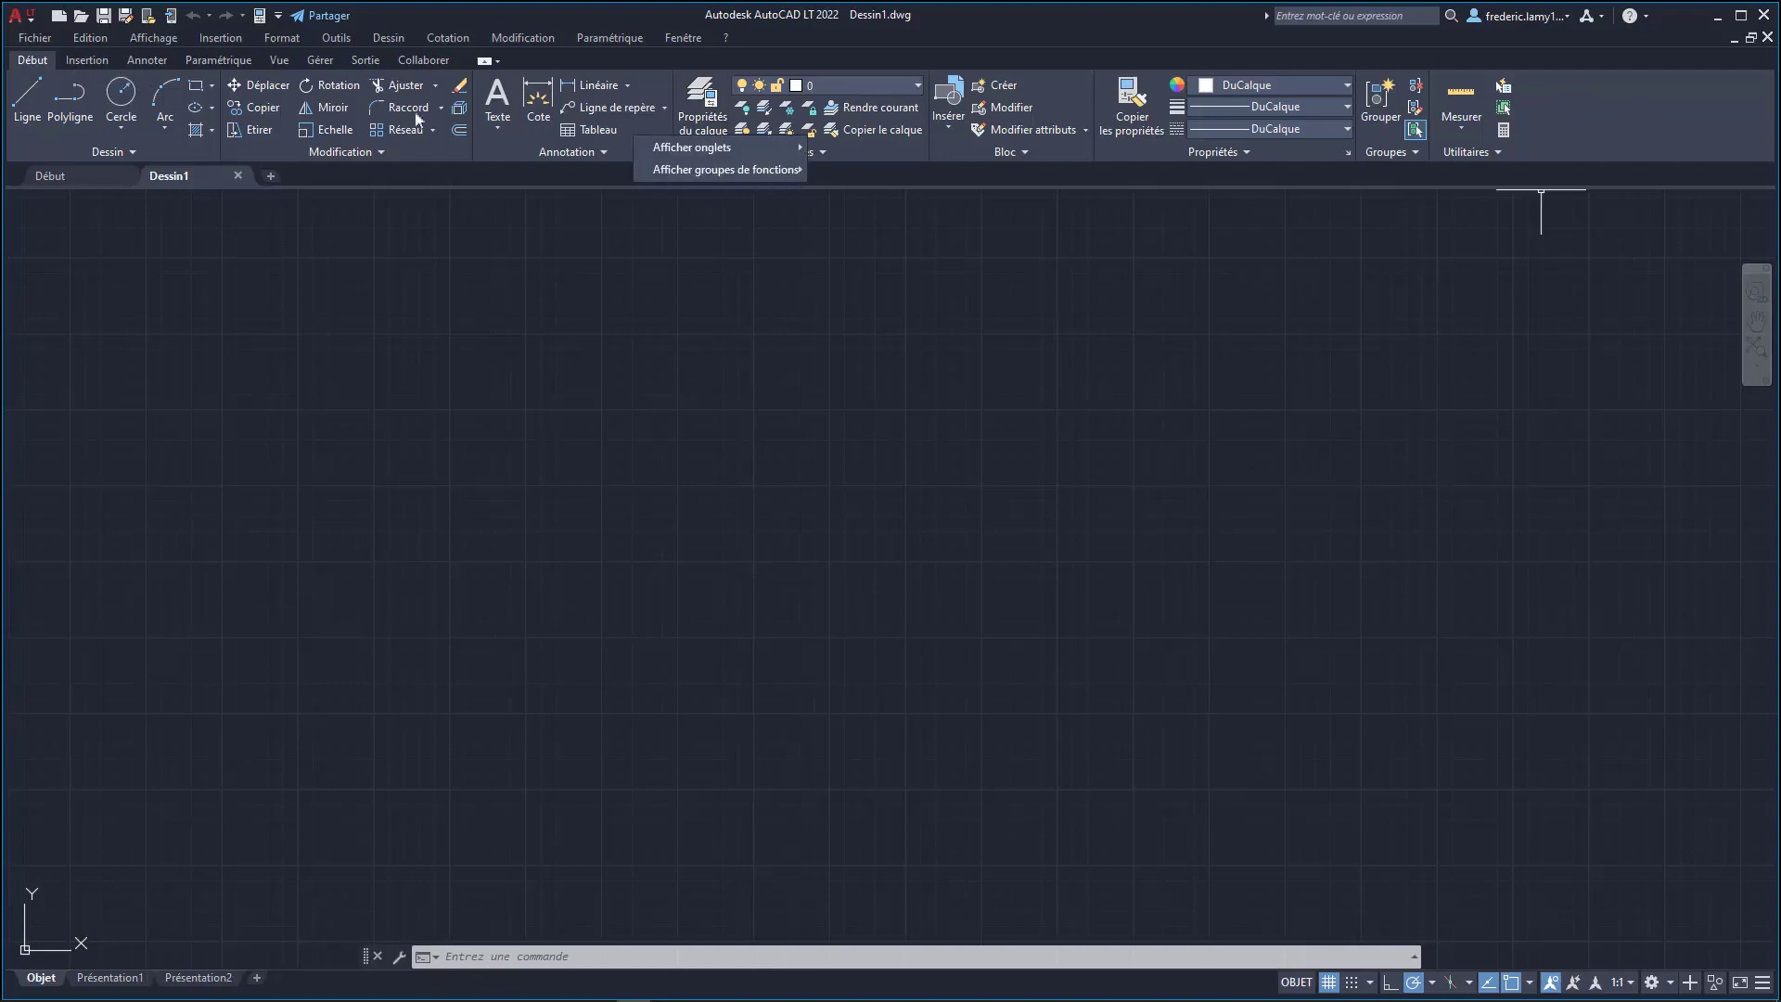
{"action": "mouse_move", "coordinate": [724, 169]}
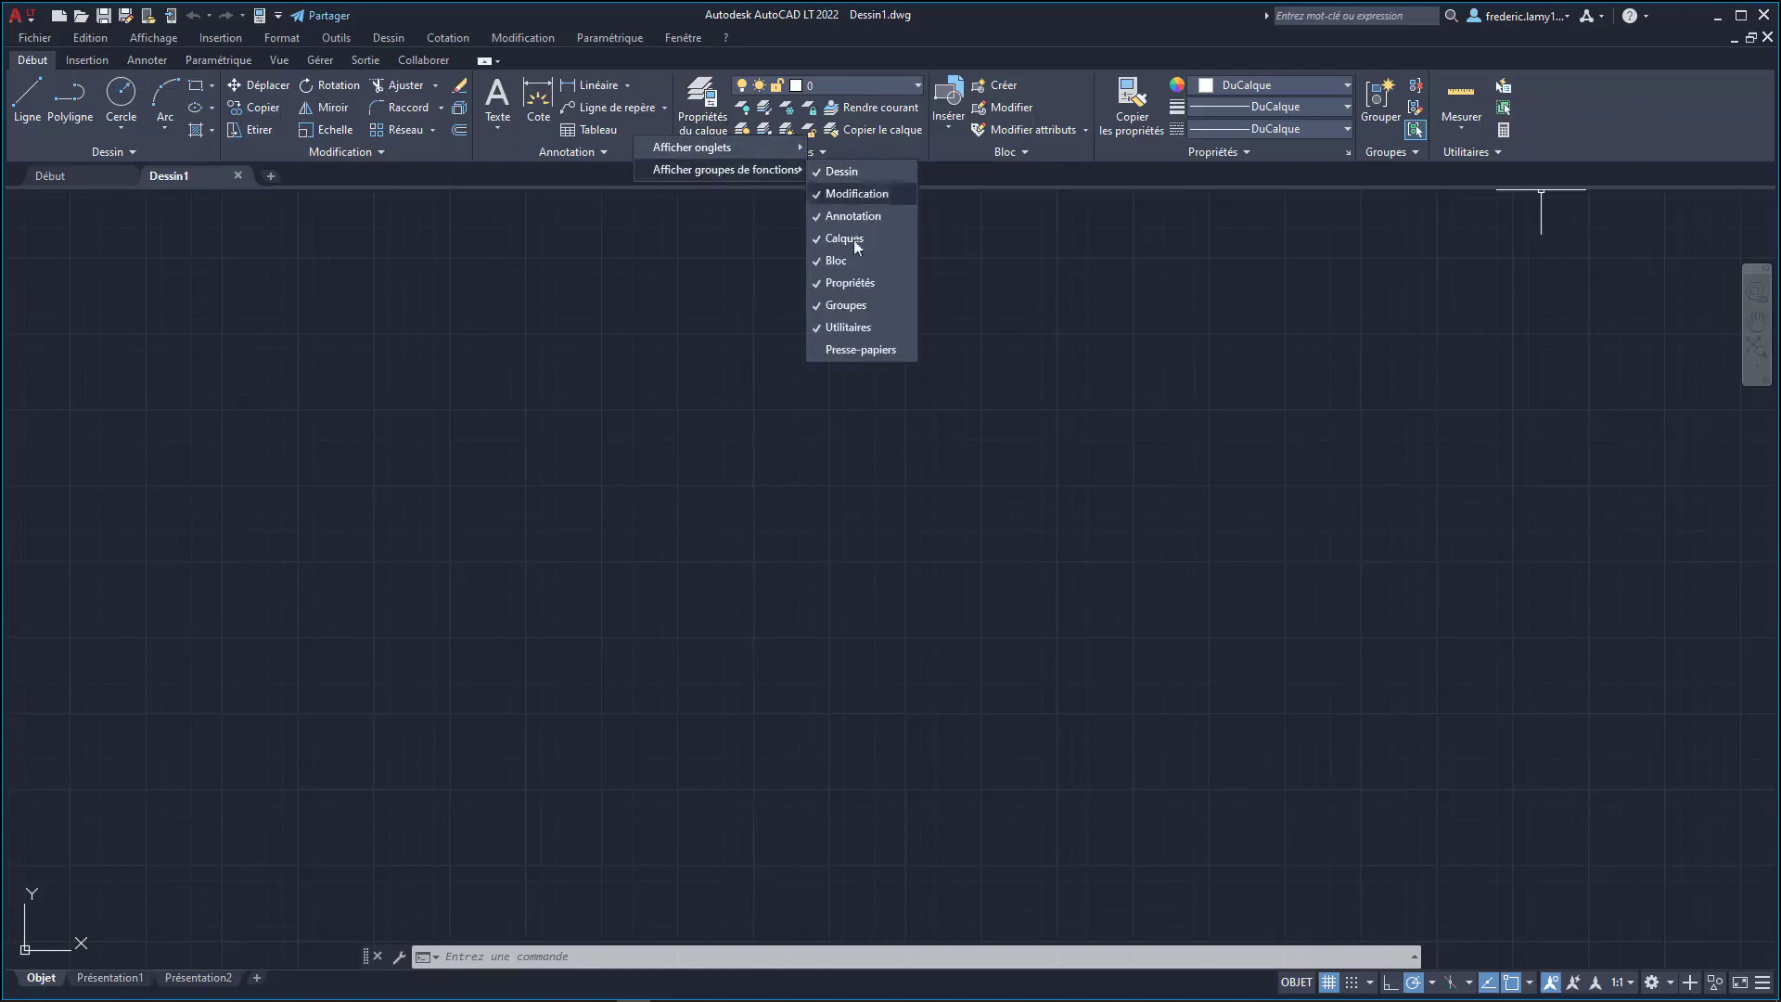
{"action": "left_click", "coordinate": [861, 351]}
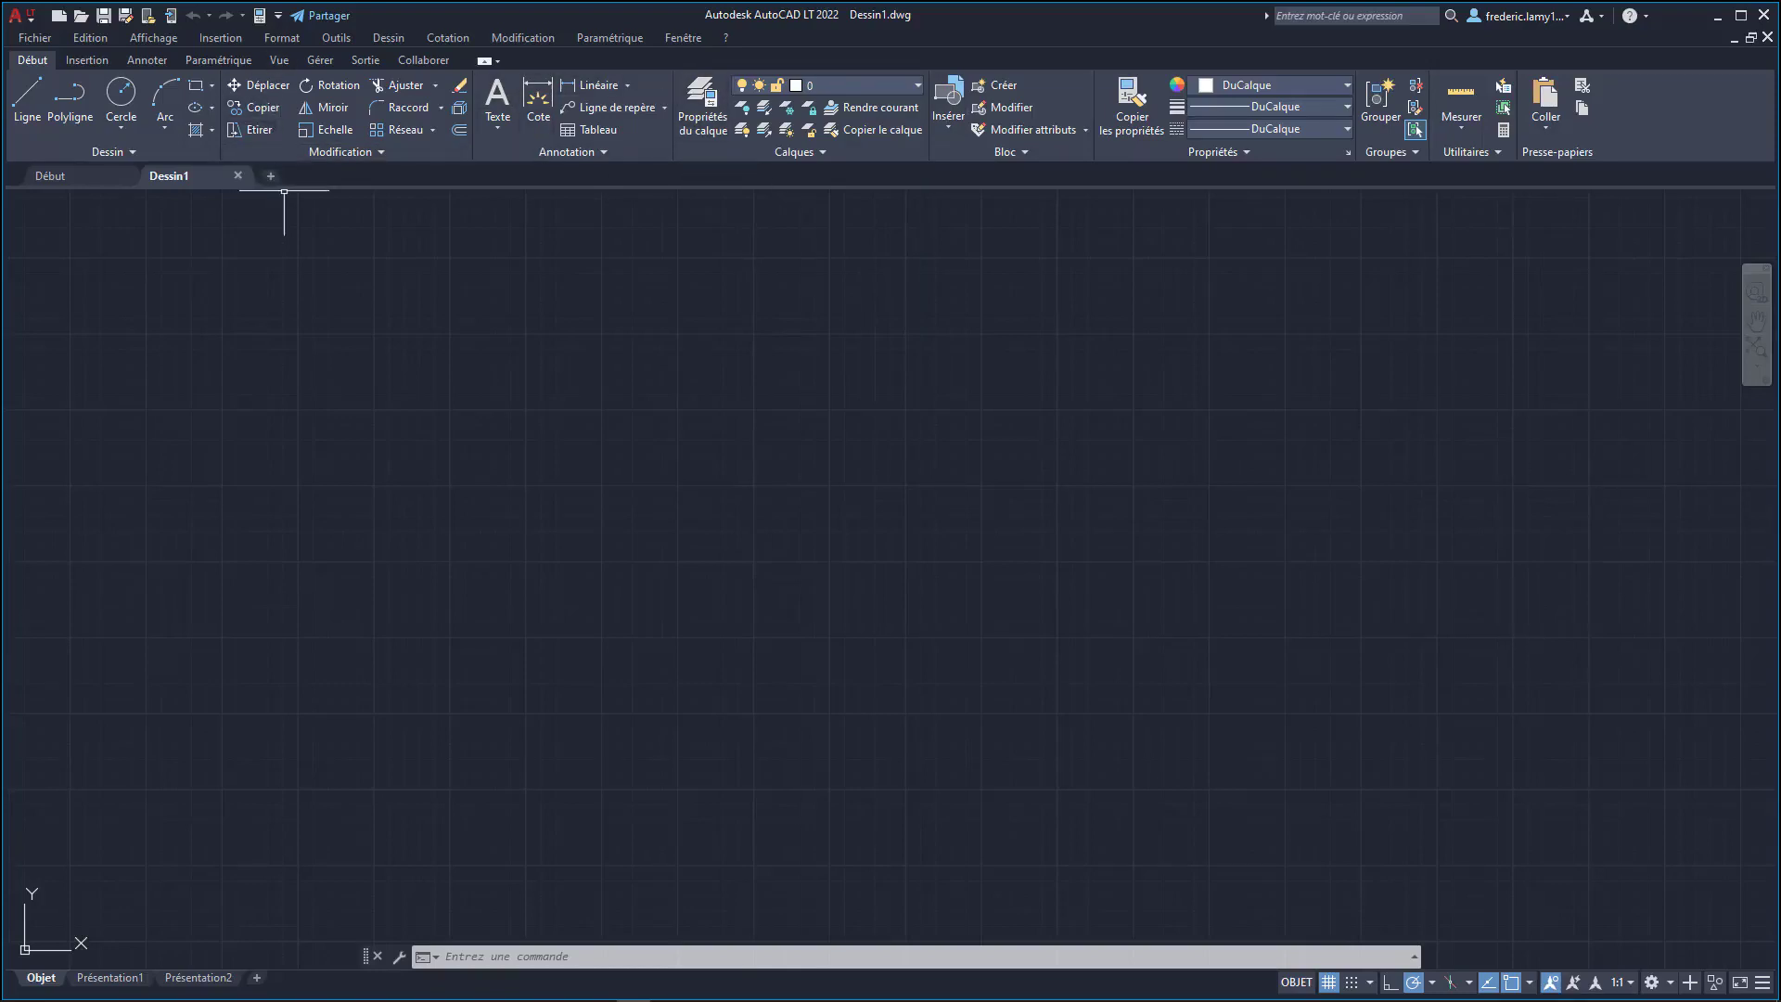
{"action": "left_click", "coordinate": [499, 61]}
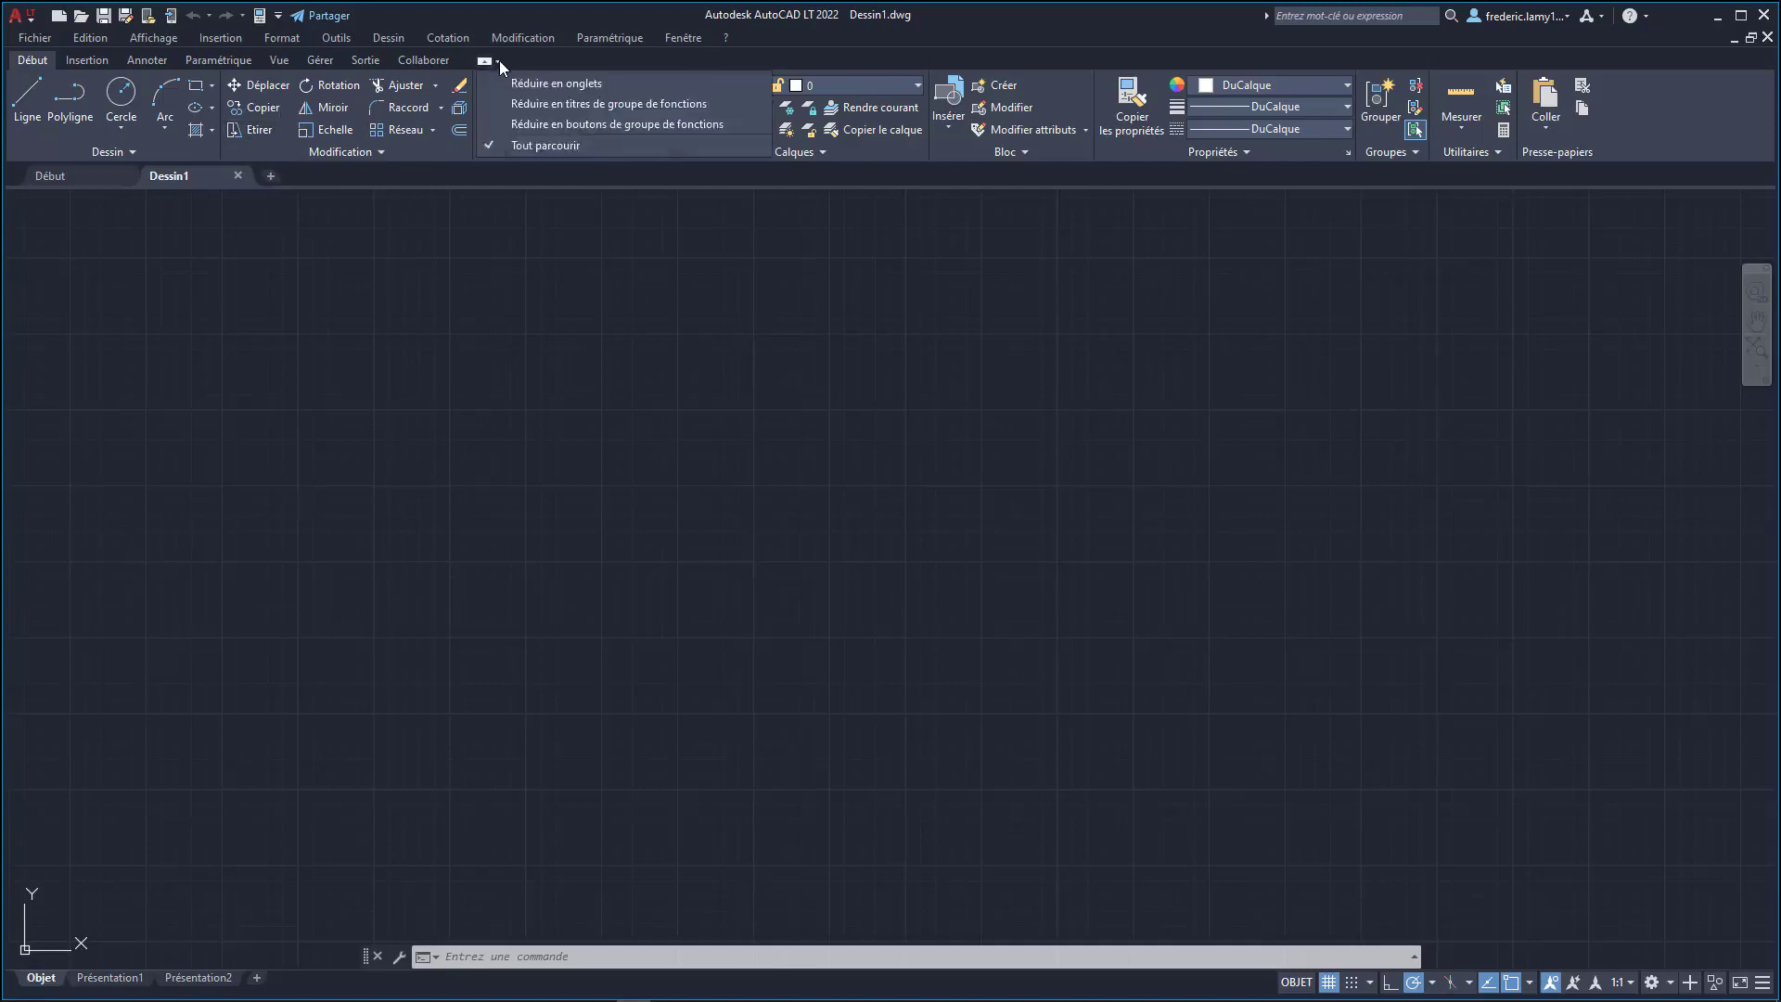
{"action": "left_click", "coordinate": [515, 79]}
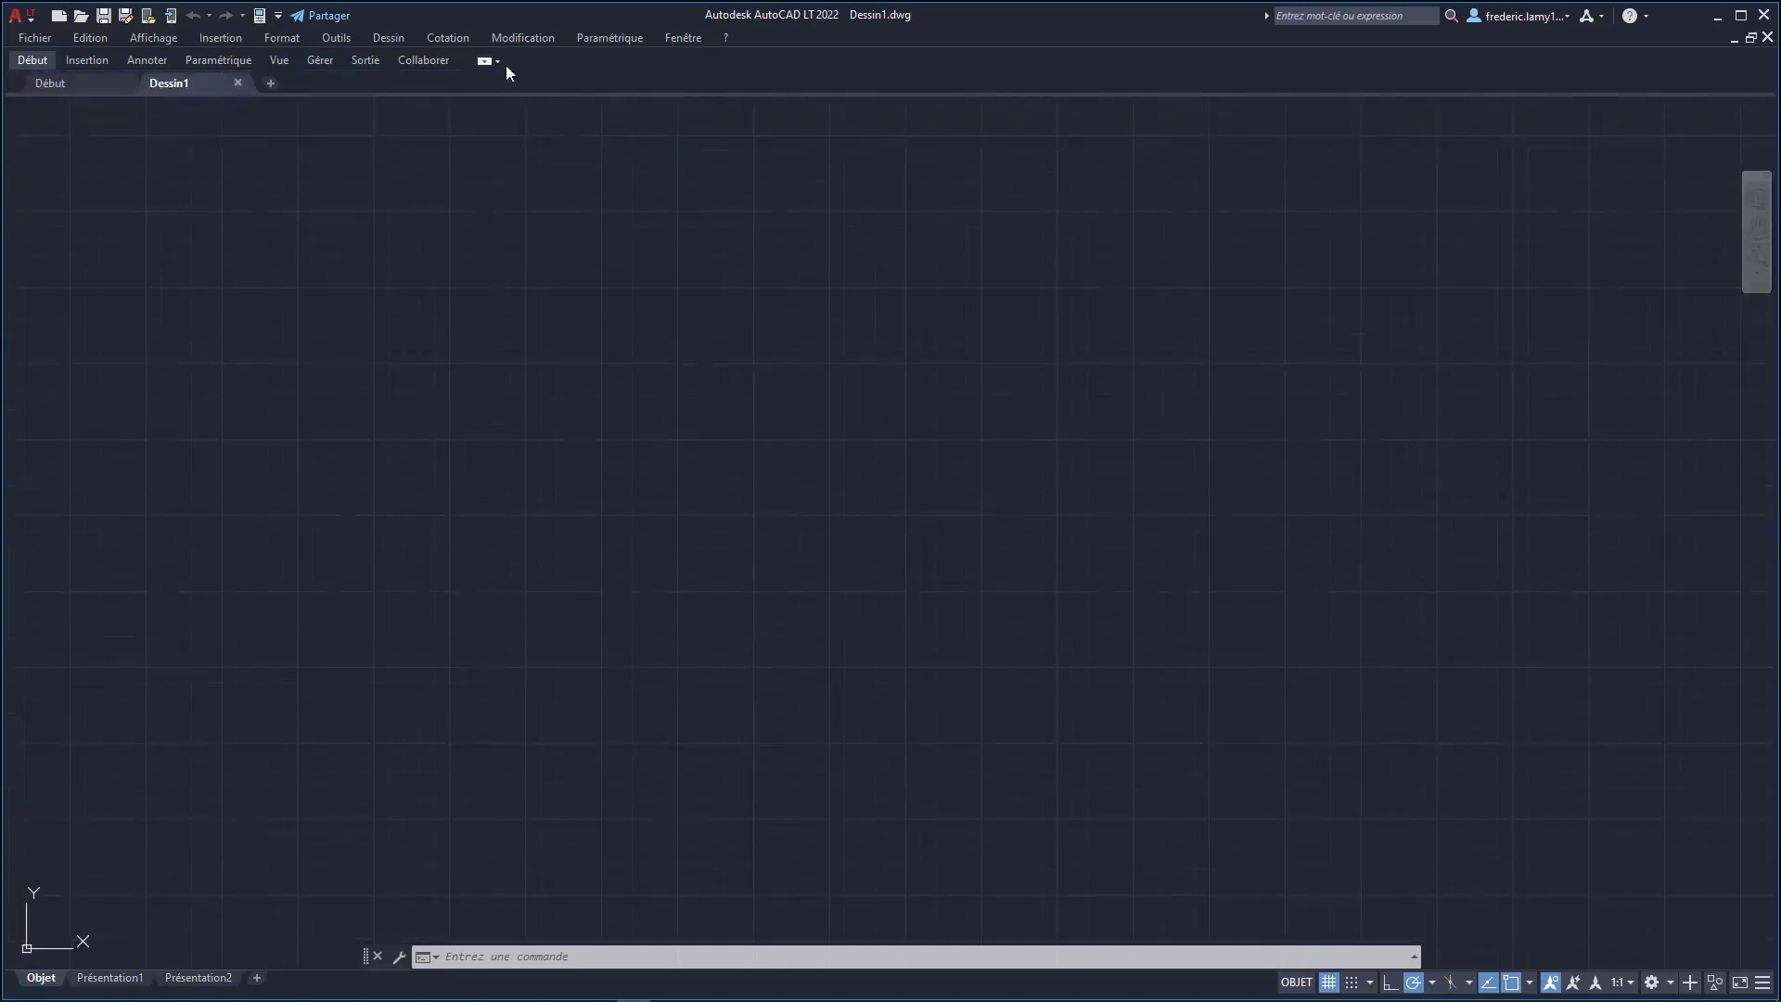
{"action": "left_click", "coordinate": [499, 61]}
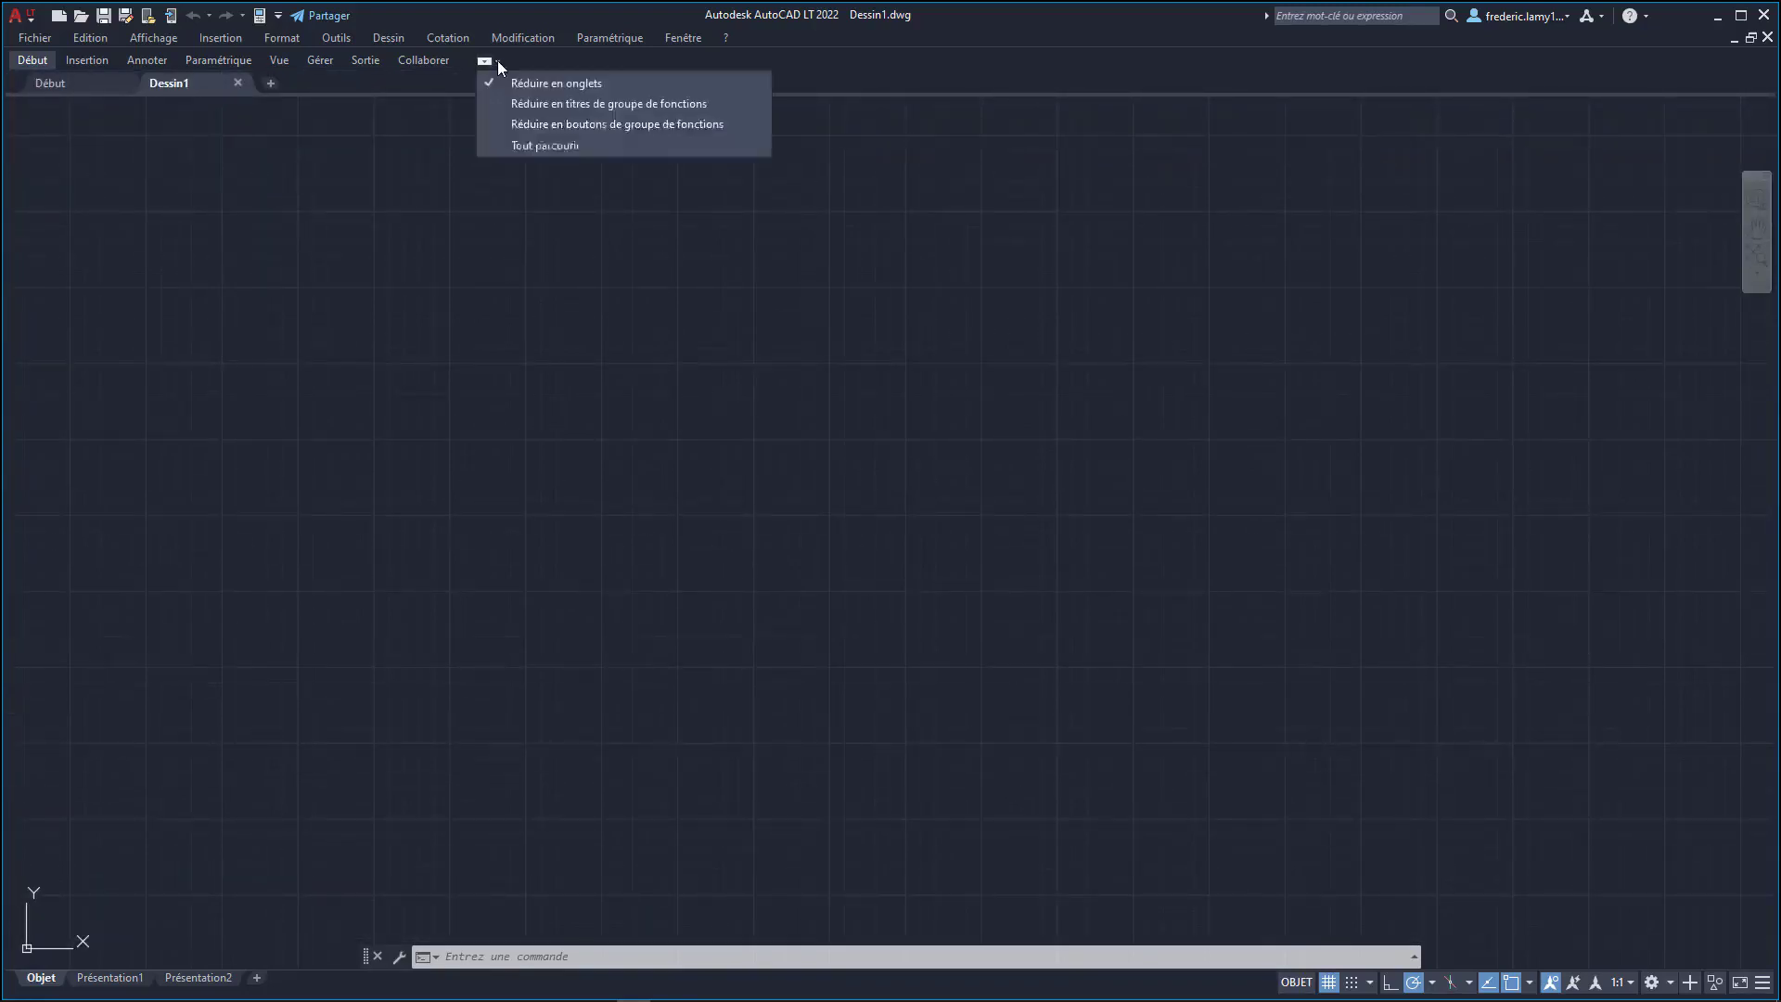
{"action": "left_click", "coordinate": [521, 104]}
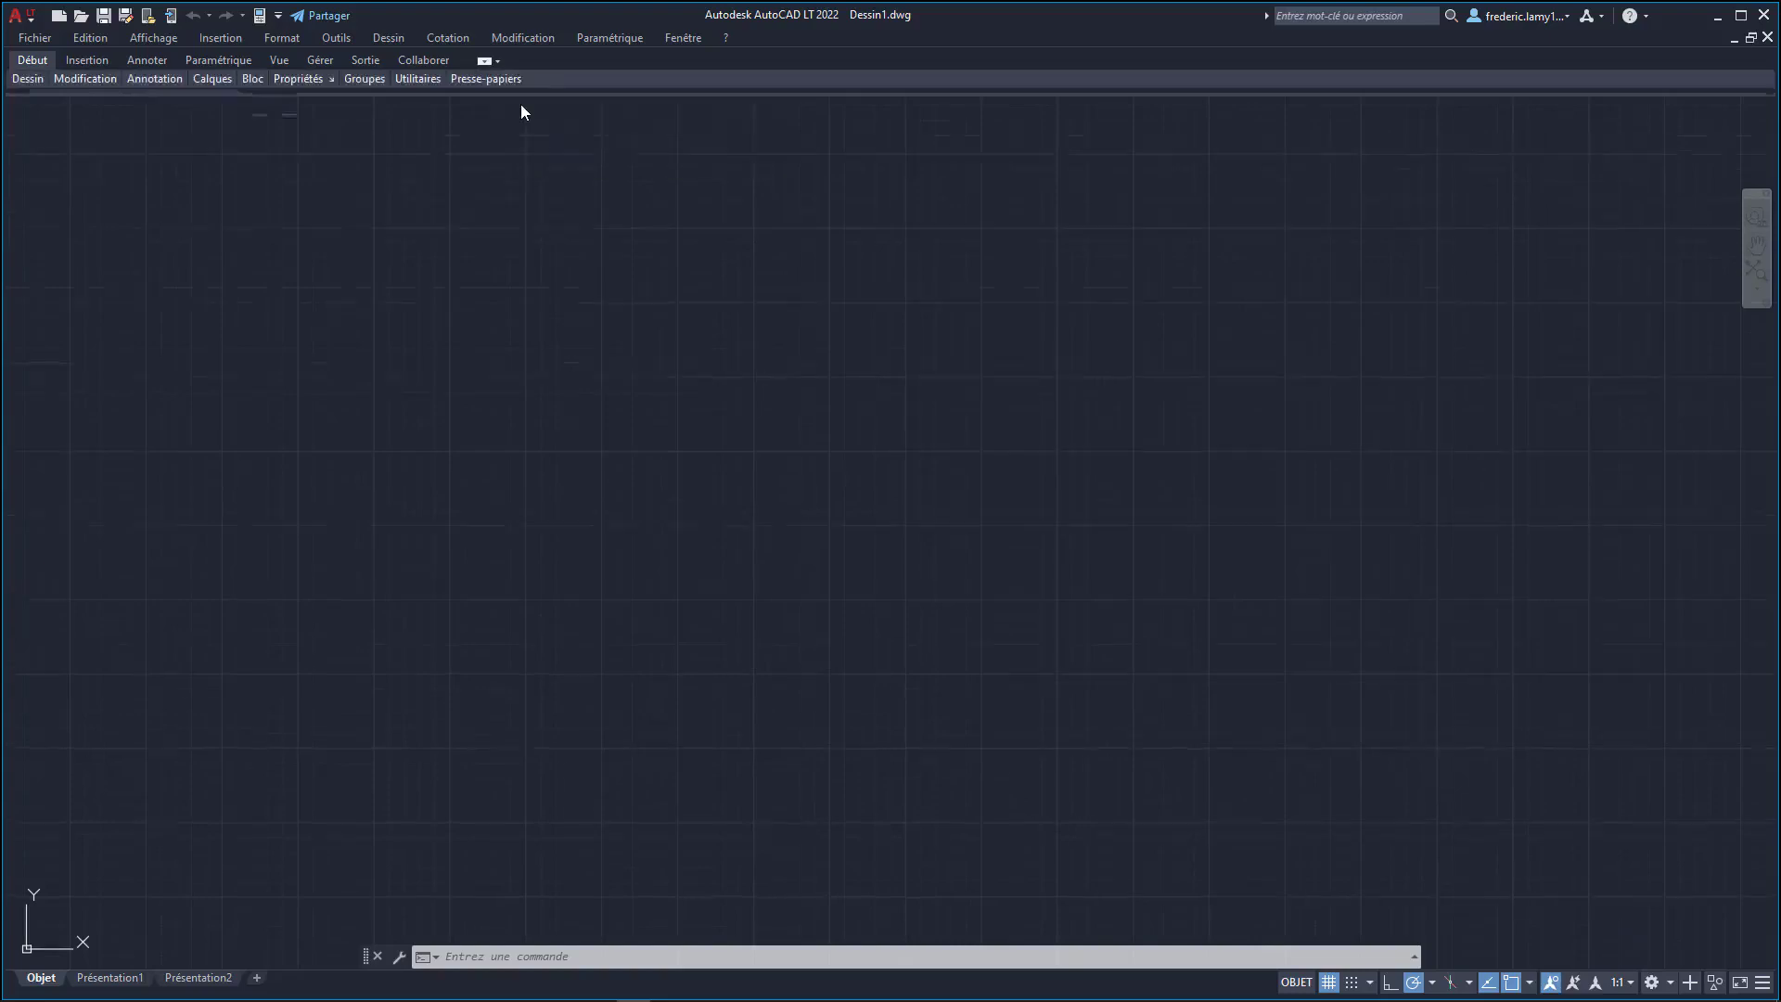
{"action": "left_click", "coordinate": [497, 62]}
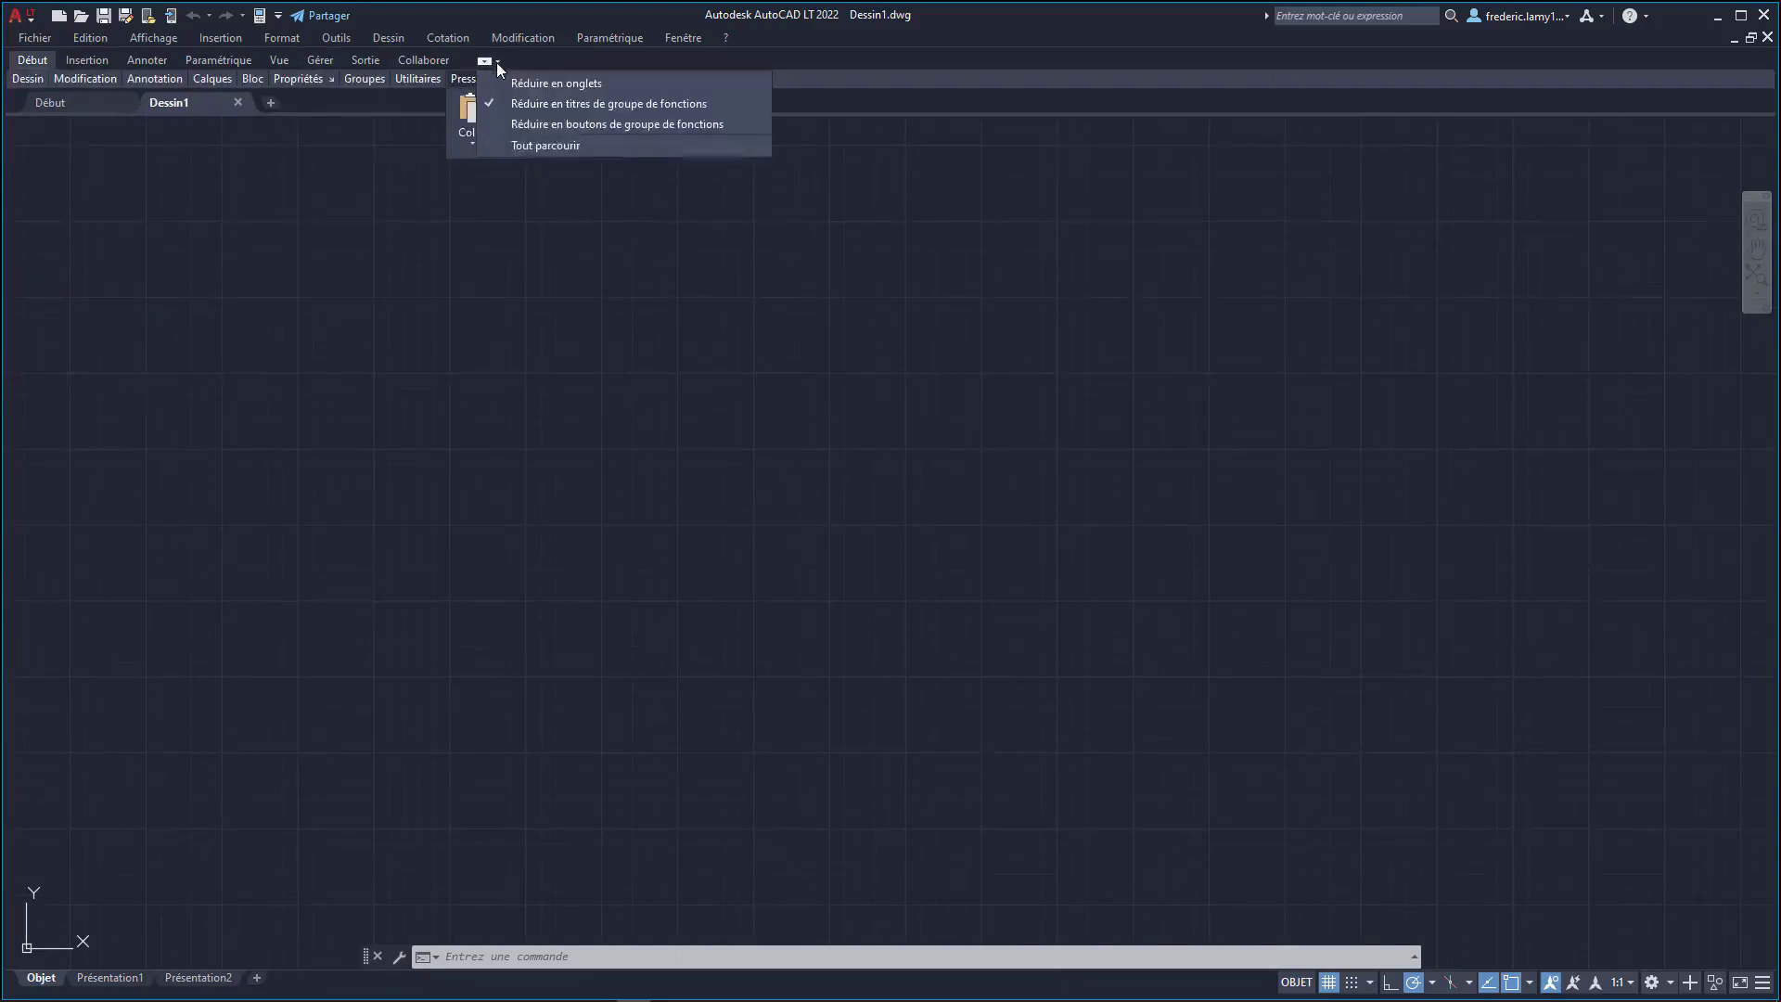
{"action": "left_click", "coordinate": [543, 124]}
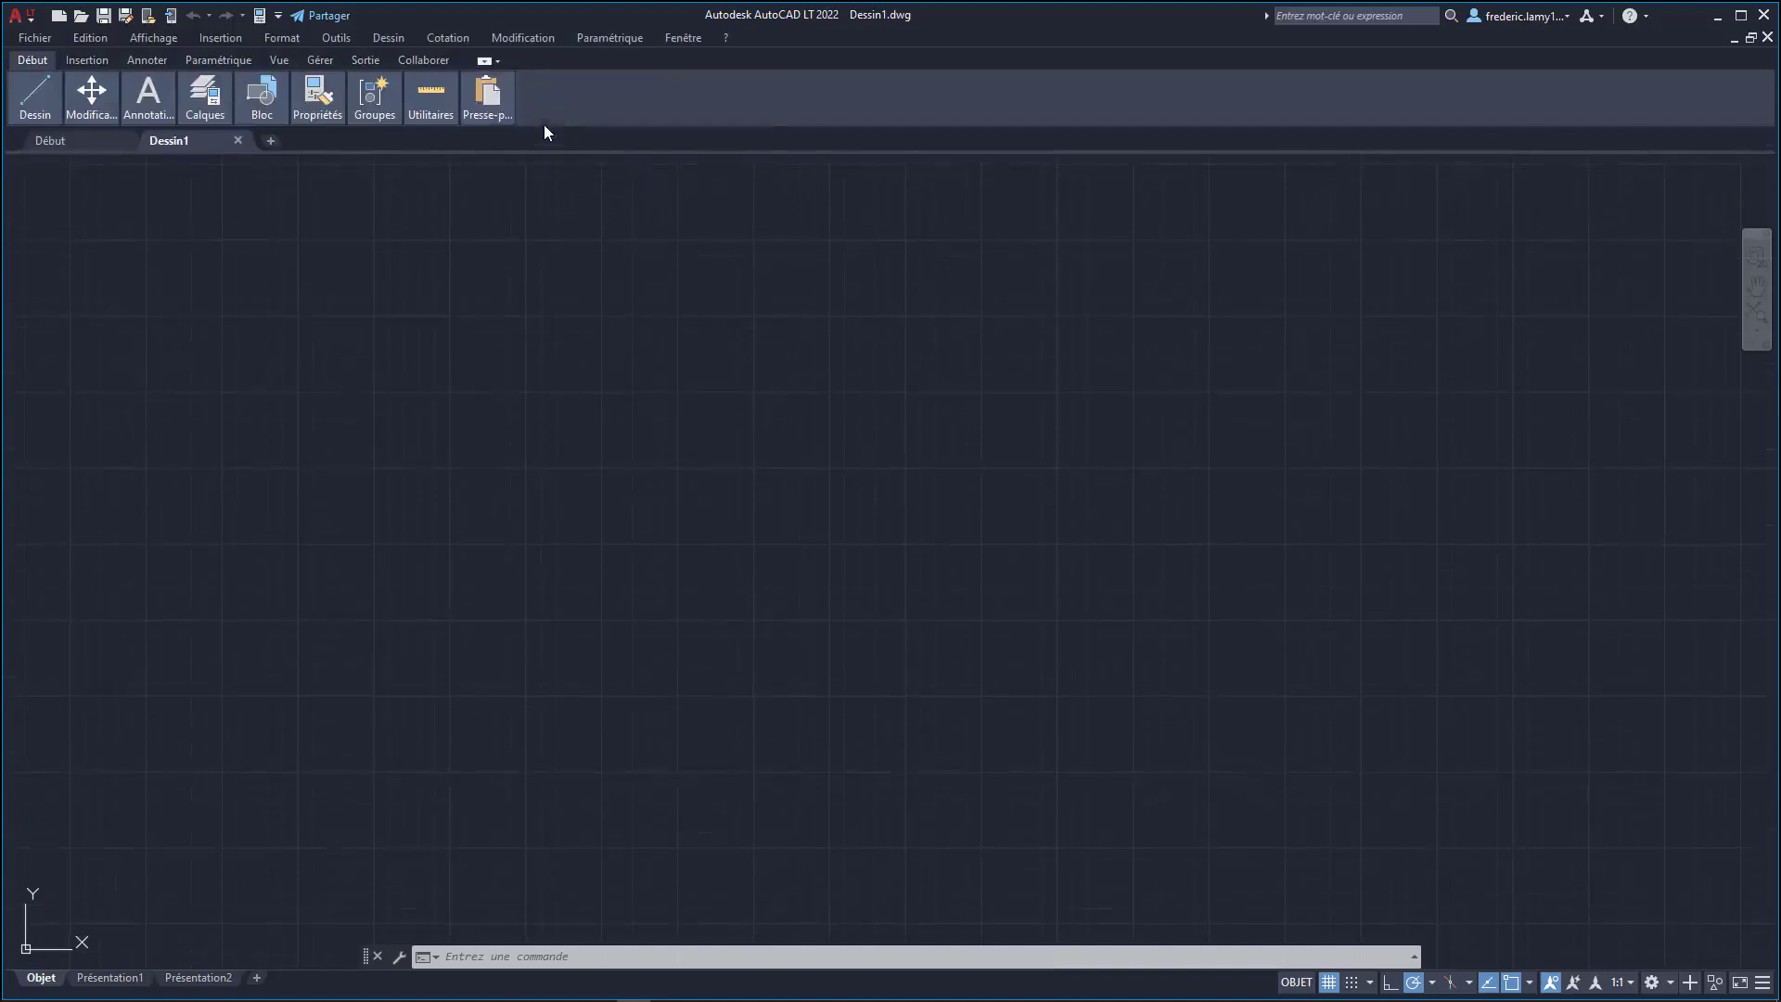
{"action": "left_click", "coordinate": [499, 60]}
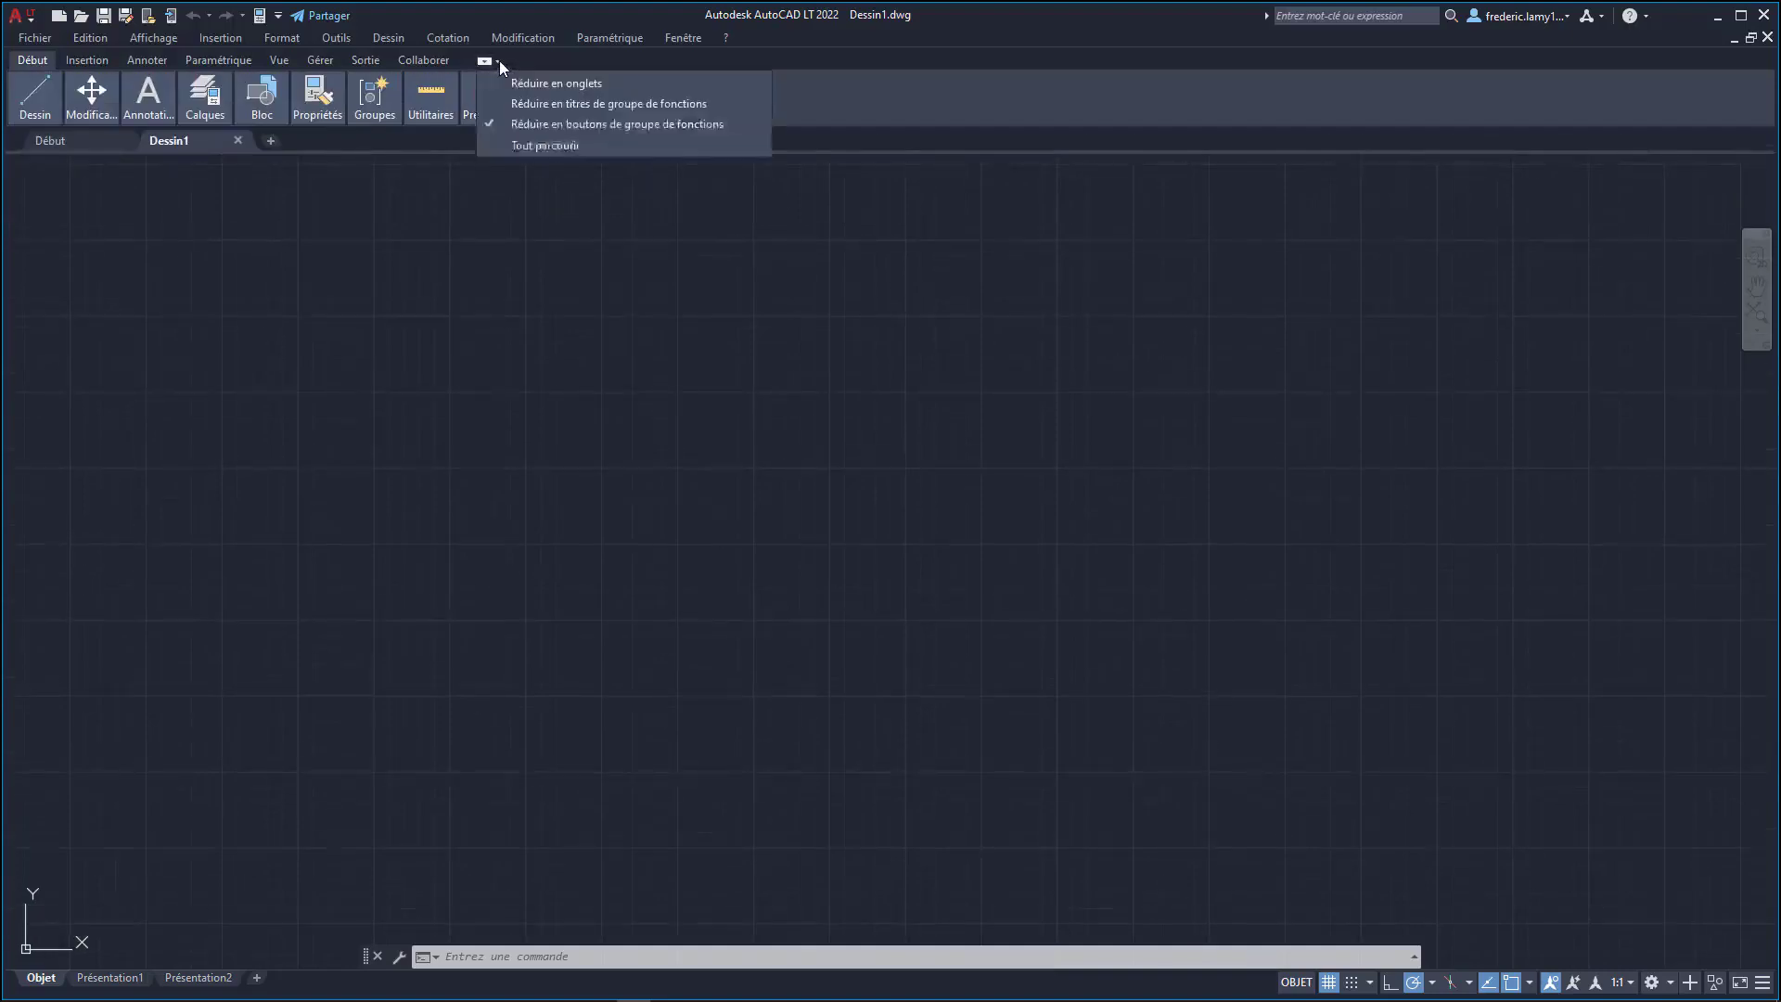
{"action": "left_click", "coordinate": [546, 144]}
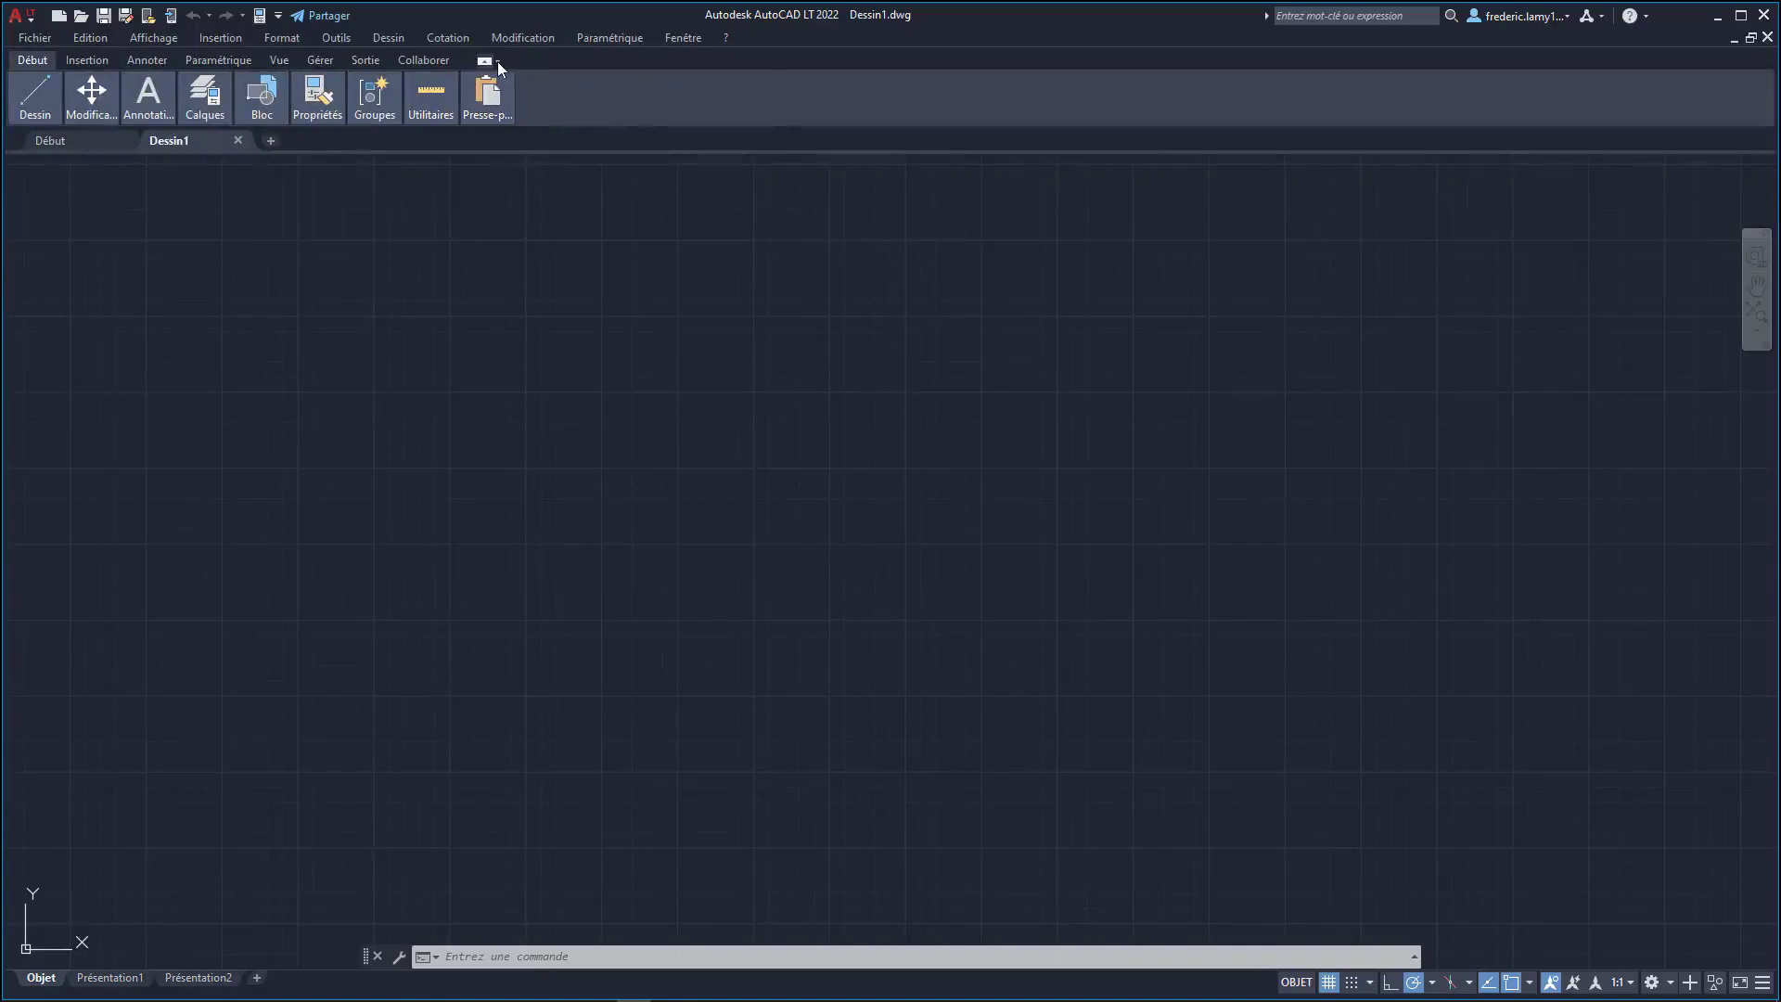
{"action": "left_click", "coordinate": [497, 61]}
{"action": "left_click", "coordinate": [516, 79]}
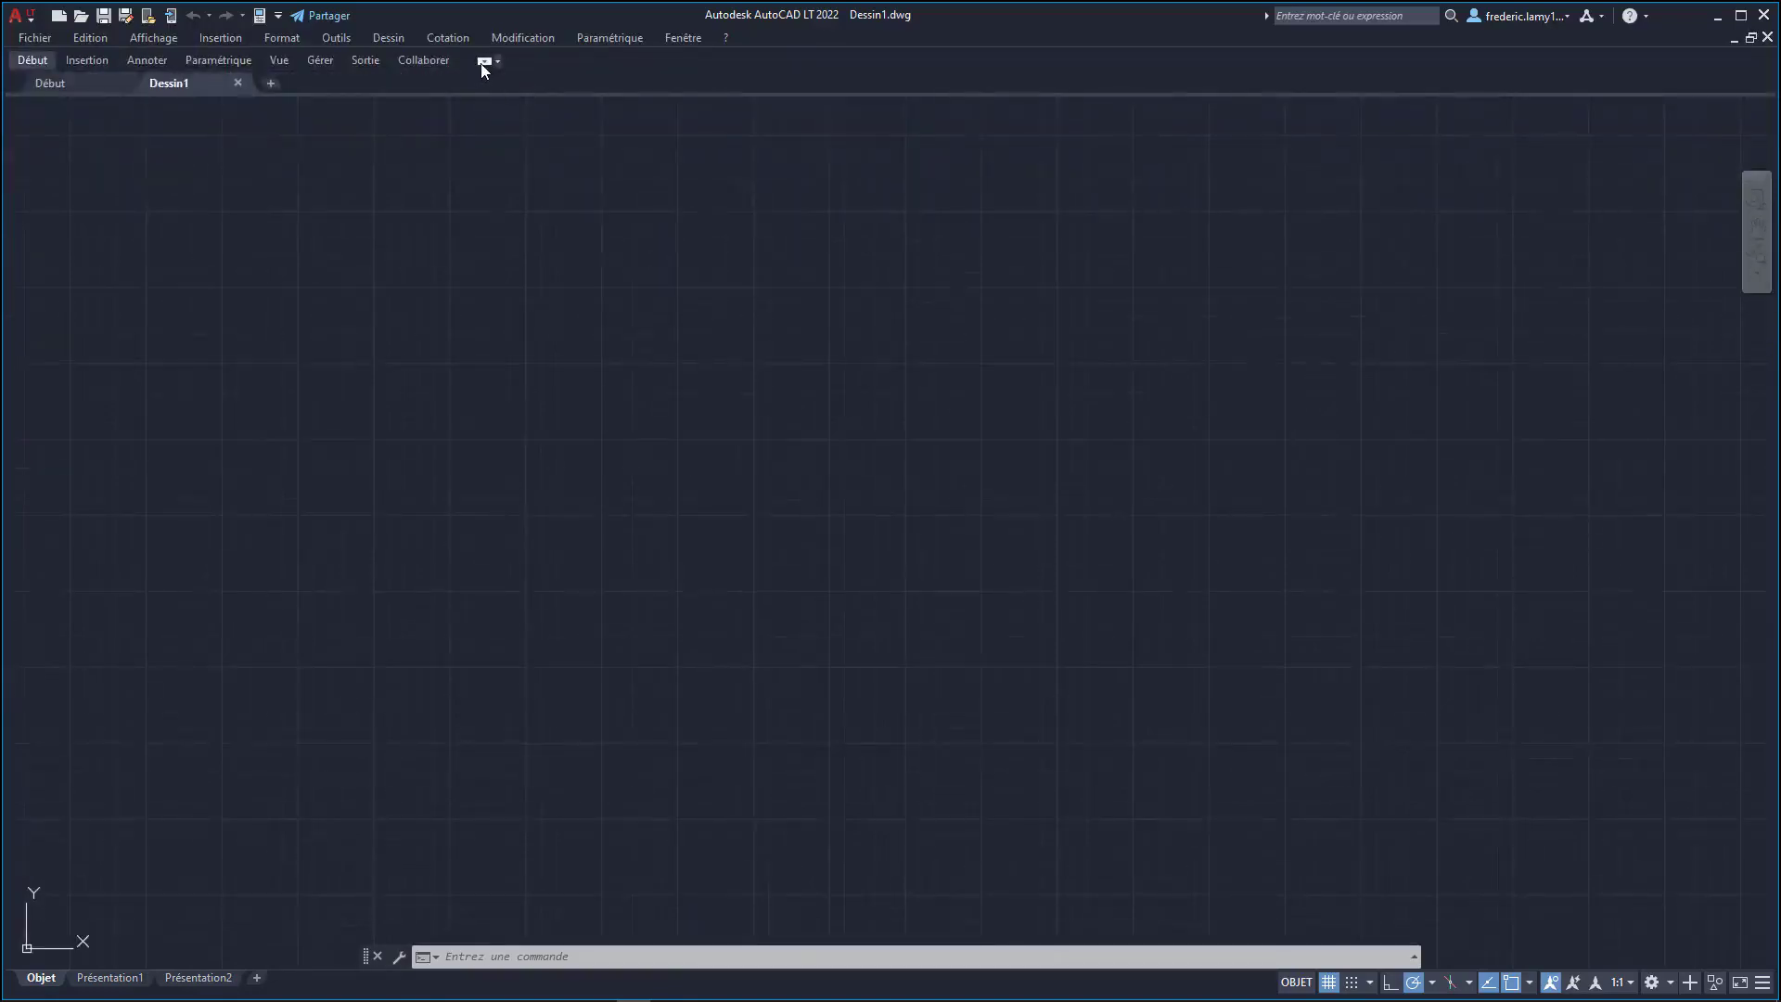
{"action": "left_click", "coordinate": [483, 63]}
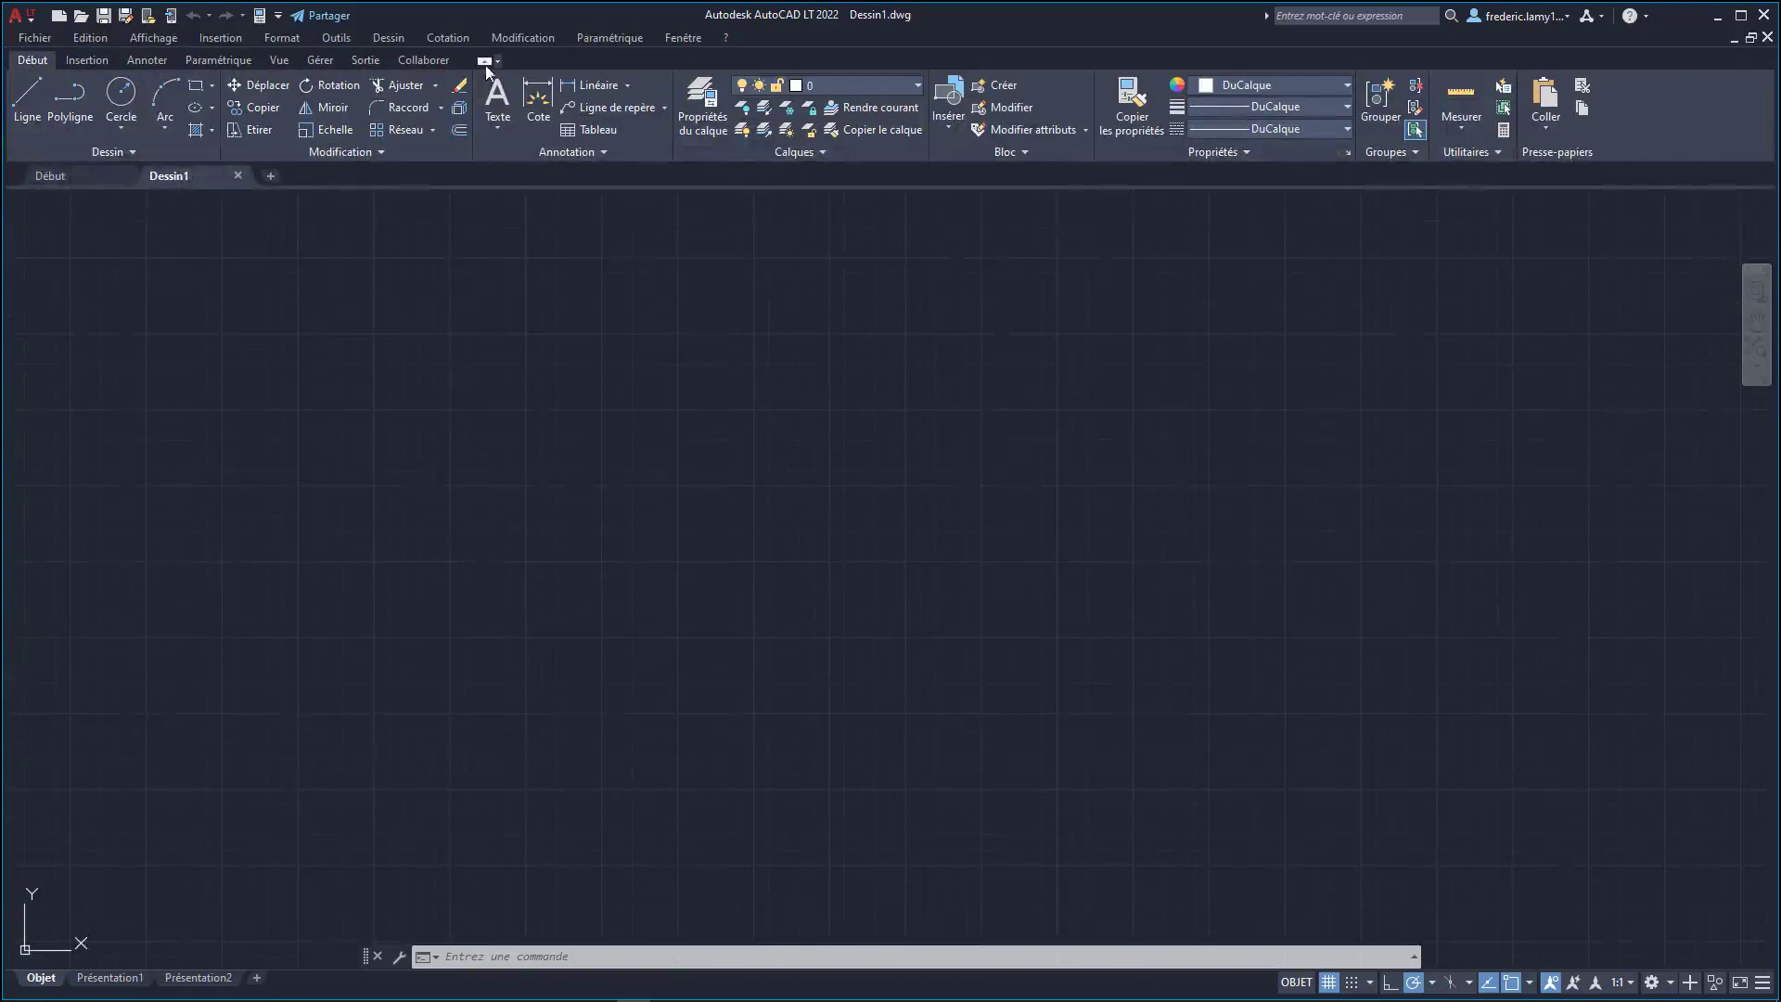
{"action": "left_click", "coordinate": [483, 61]}
{"action": "left_click", "coordinate": [482, 59]}
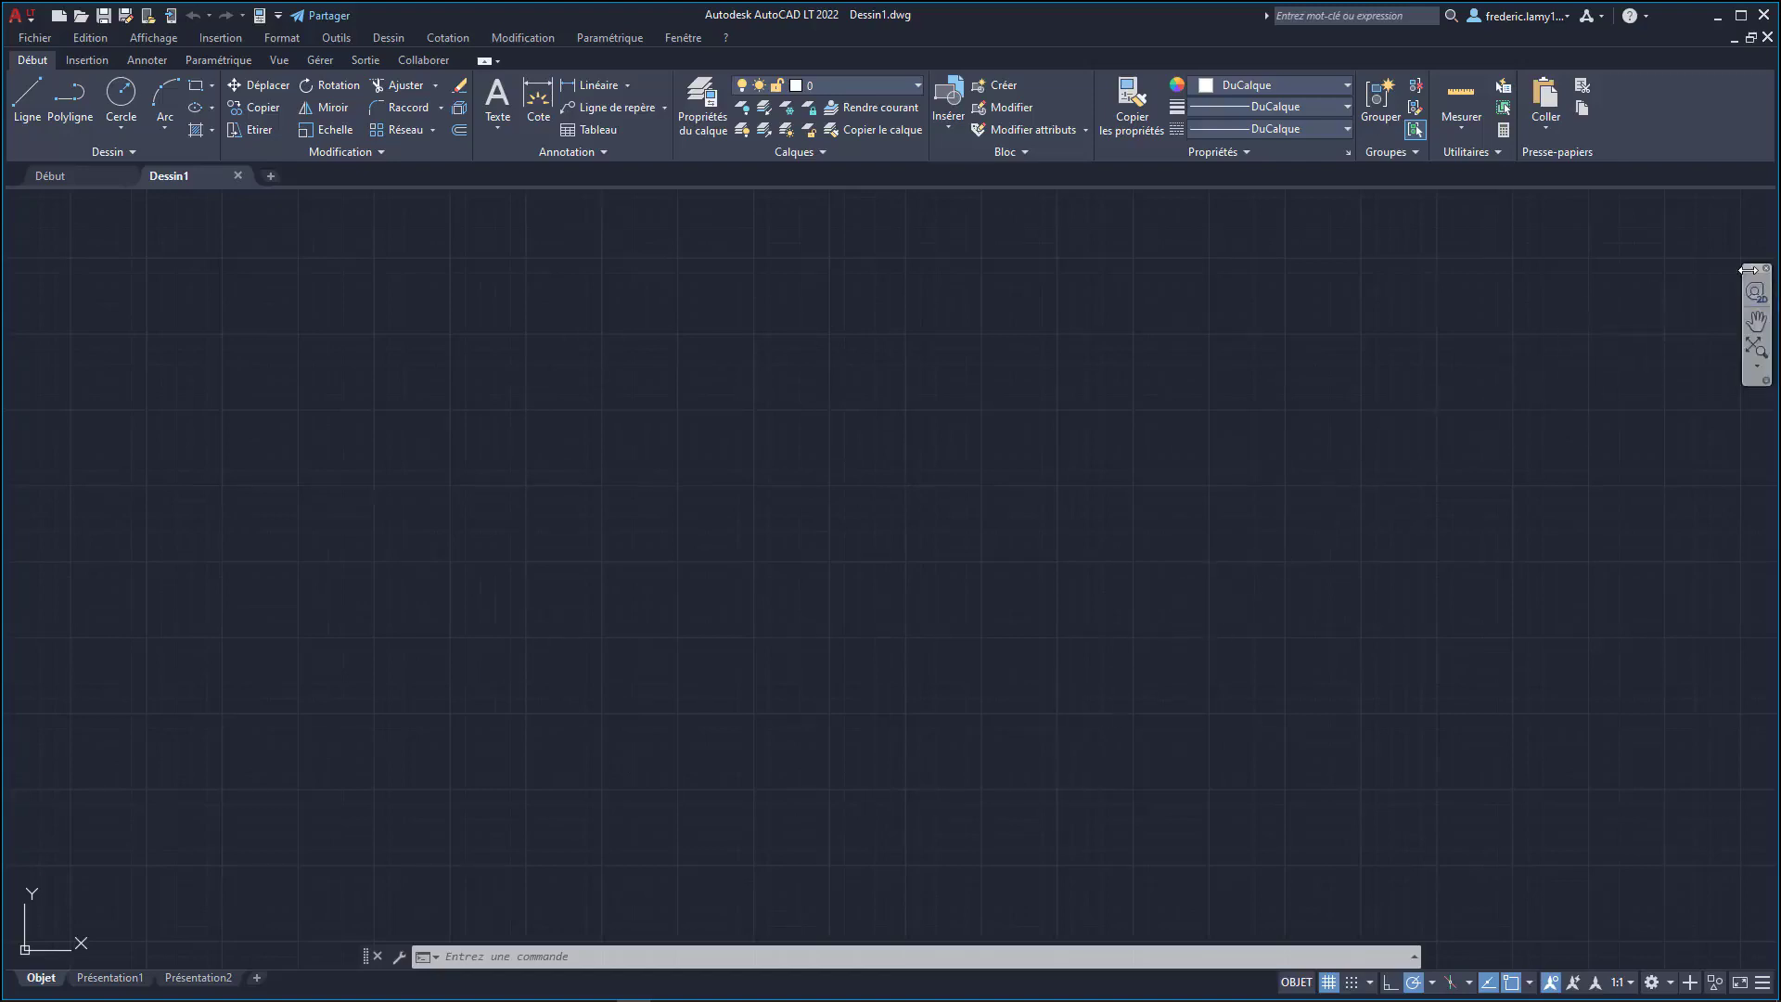
{"action": "mouse_move", "coordinate": [1756, 267]}
{"action": "left_mouse_down"}
{"action": "mouse_move", "coordinate": [1445, 252]}
{"action": "mouse_move", "coordinate": [766, 297]}
{"action": "left_mouse_up"}
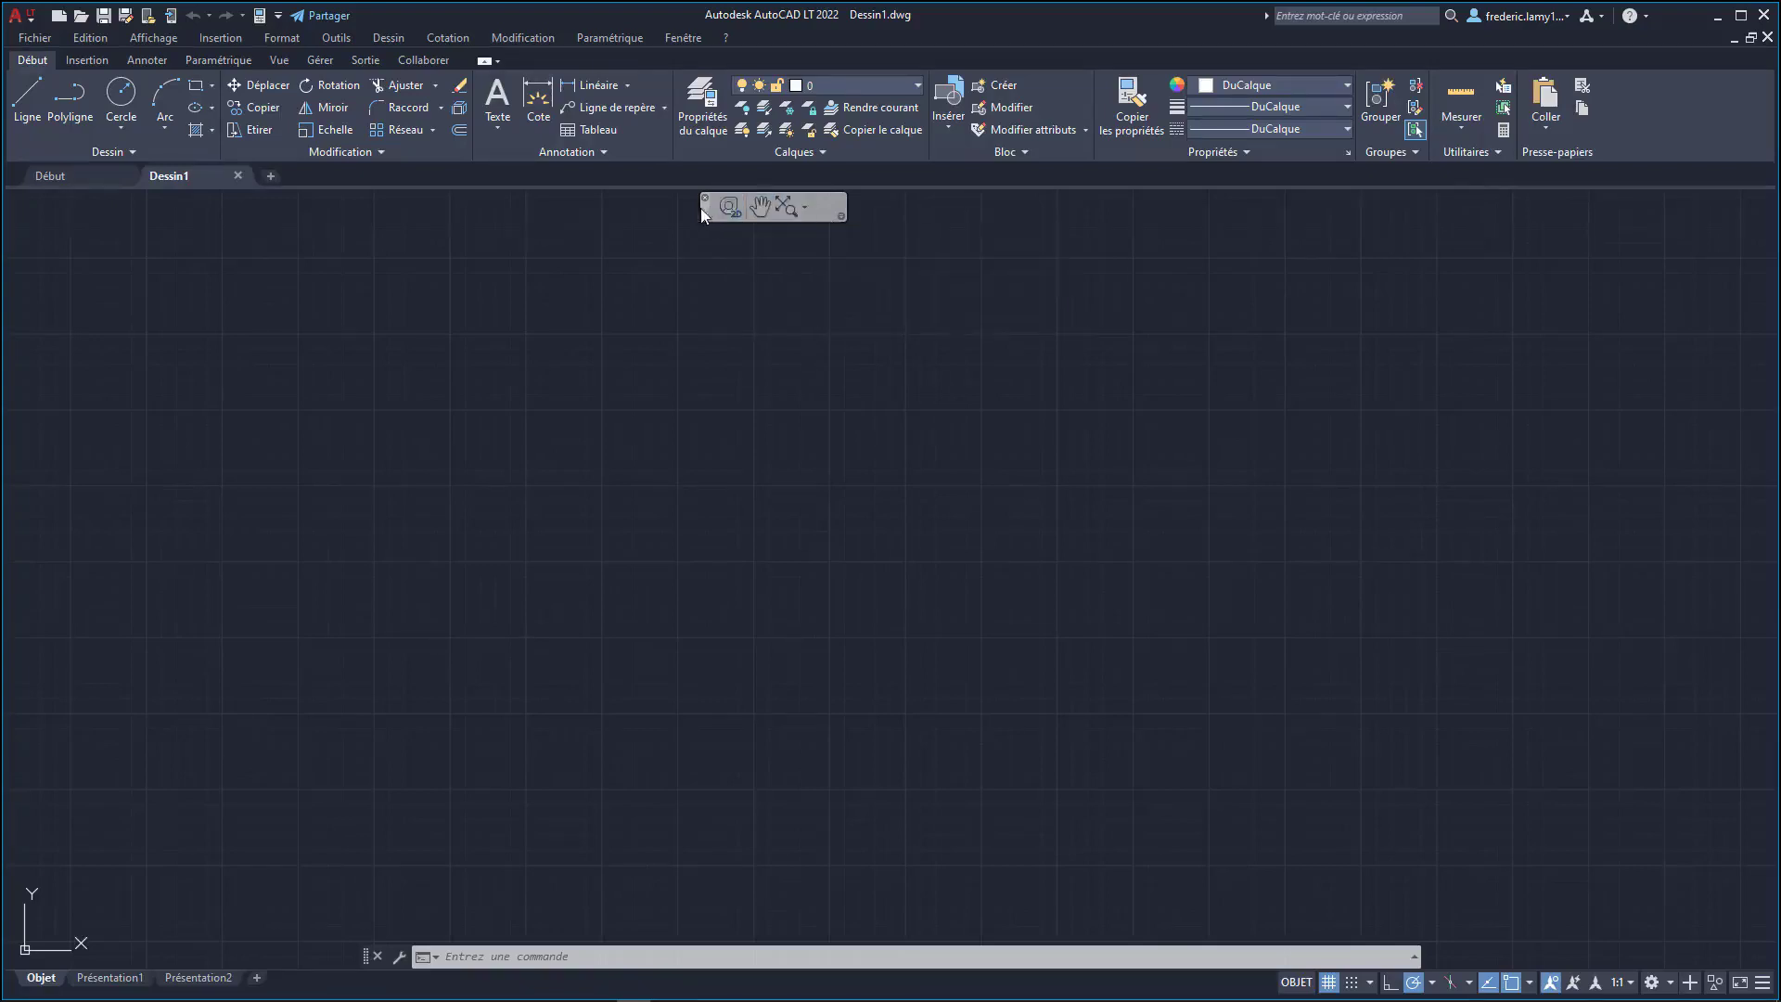
{"action": "mouse_move", "coordinate": [704, 210]}
{"action": "left_mouse_down"}
{"action": "mouse_move", "coordinate": [1611, 231]}
{"action": "mouse_move", "coordinate": [1629, 207]}
{"action": "left_mouse_up"}
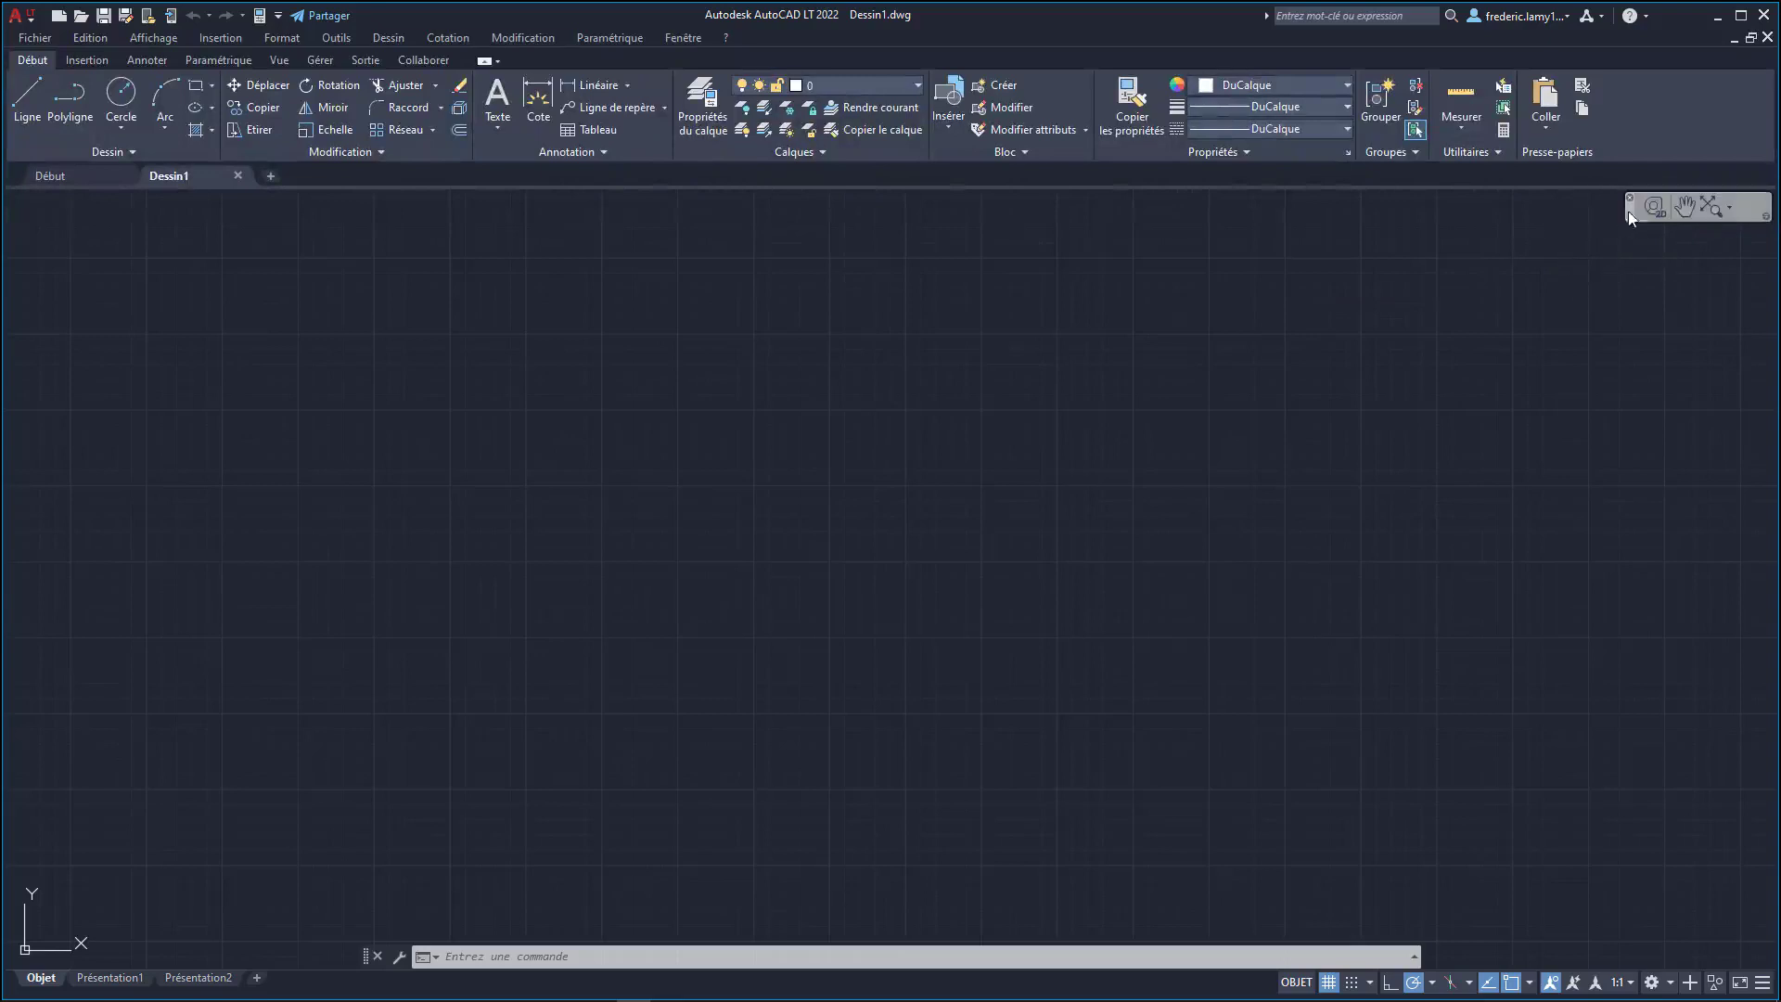
{"action": "left_click_drag", "start_coordinate": [1626, 214], "coordinate": [1619, 319]}
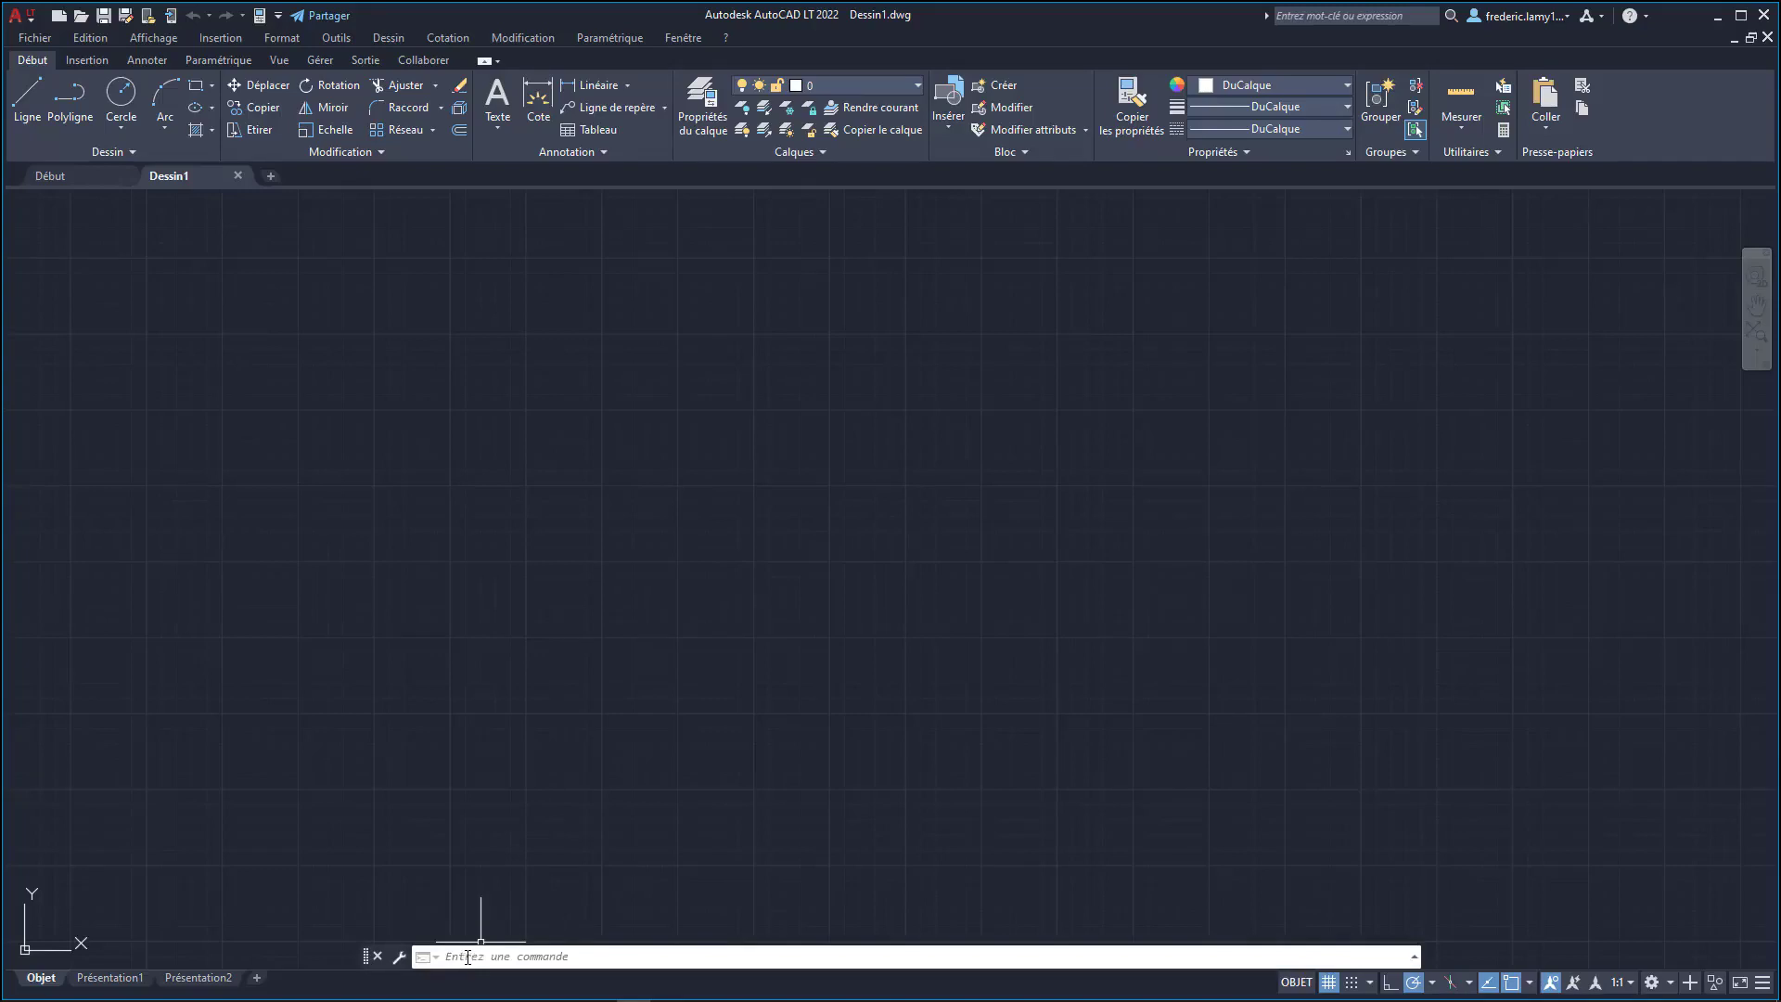
{"action": "left_click", "coordinate": [468, 956]}
{"action": "type", "text": "i"}
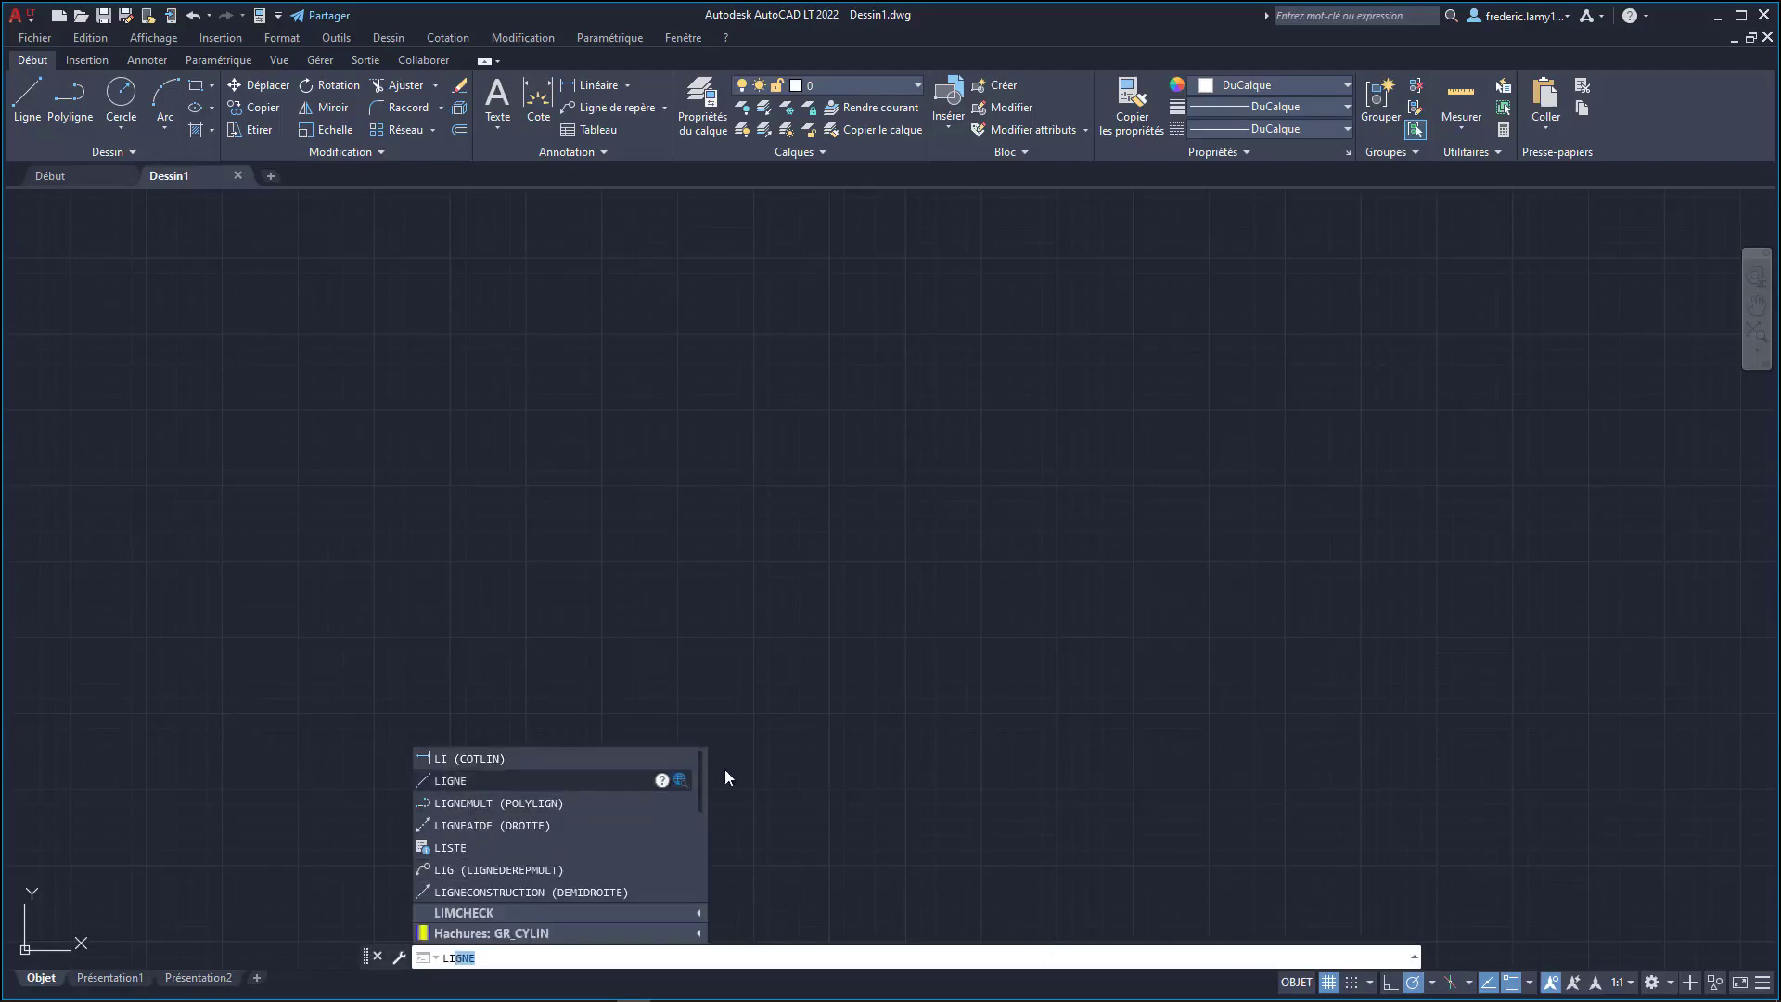
{"action": "key", "text": "Escape"}
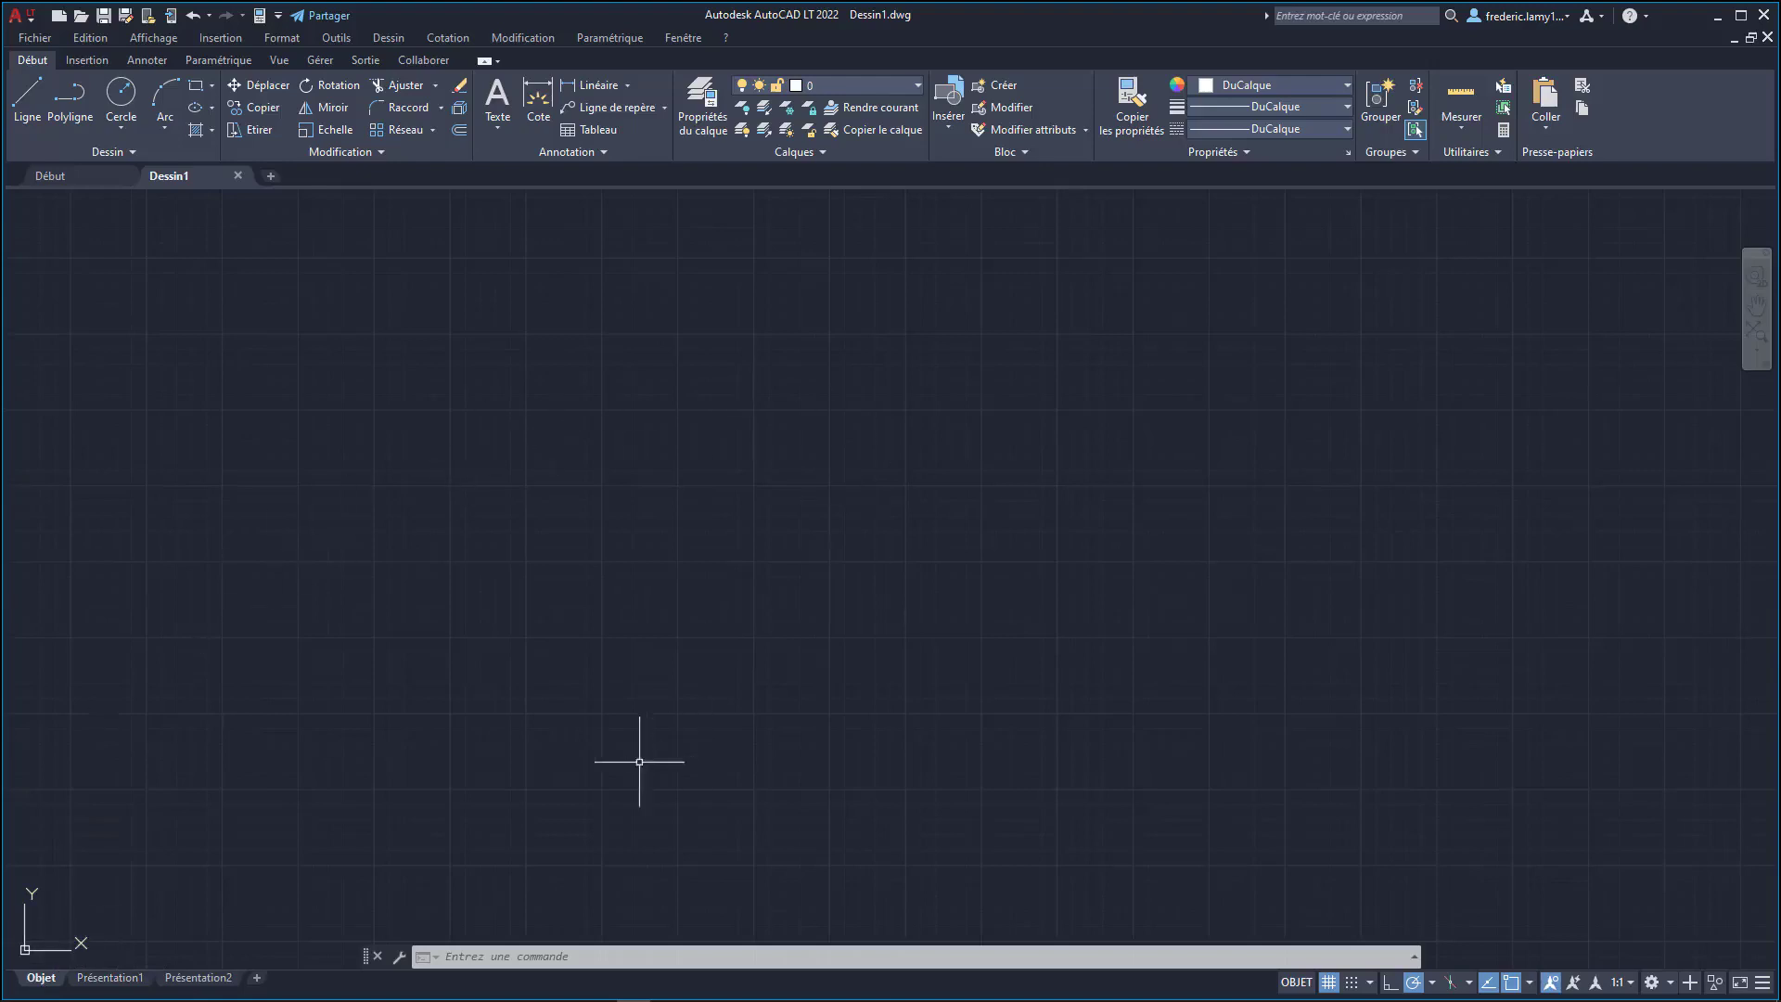
{"action": "left_click", "coordinate": [110, 978]}
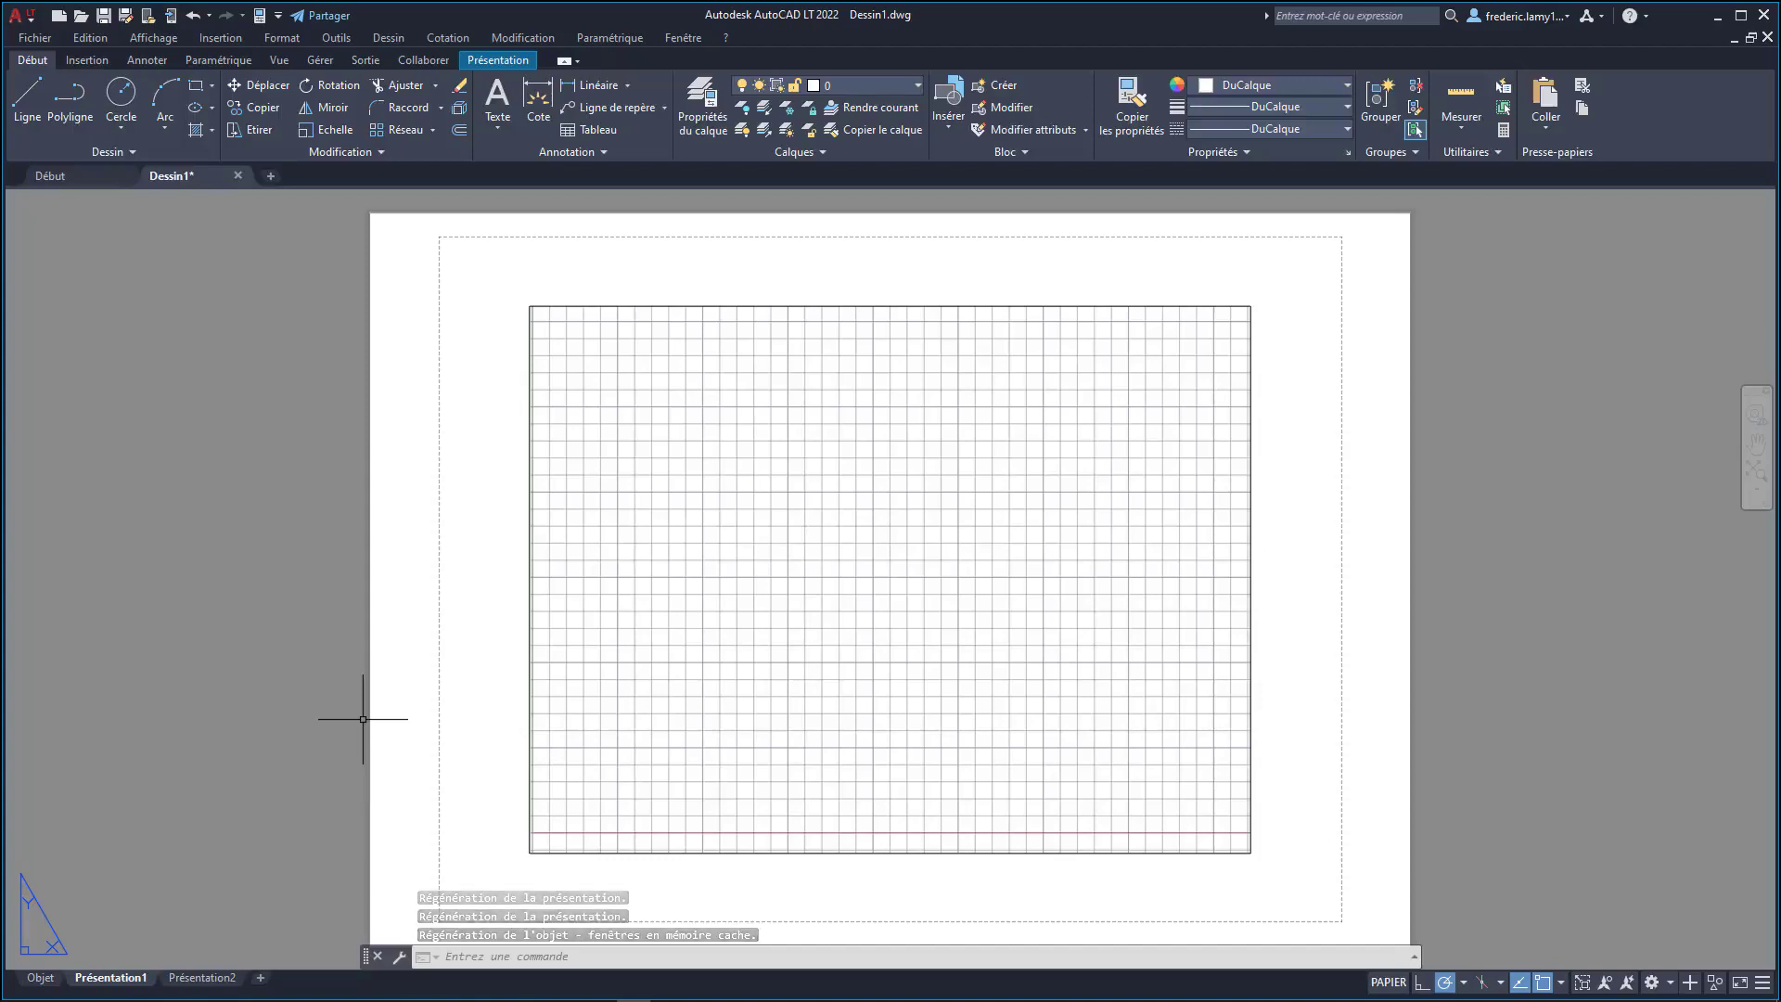
{"action": "left_click", "coordinate": [40, 978]}
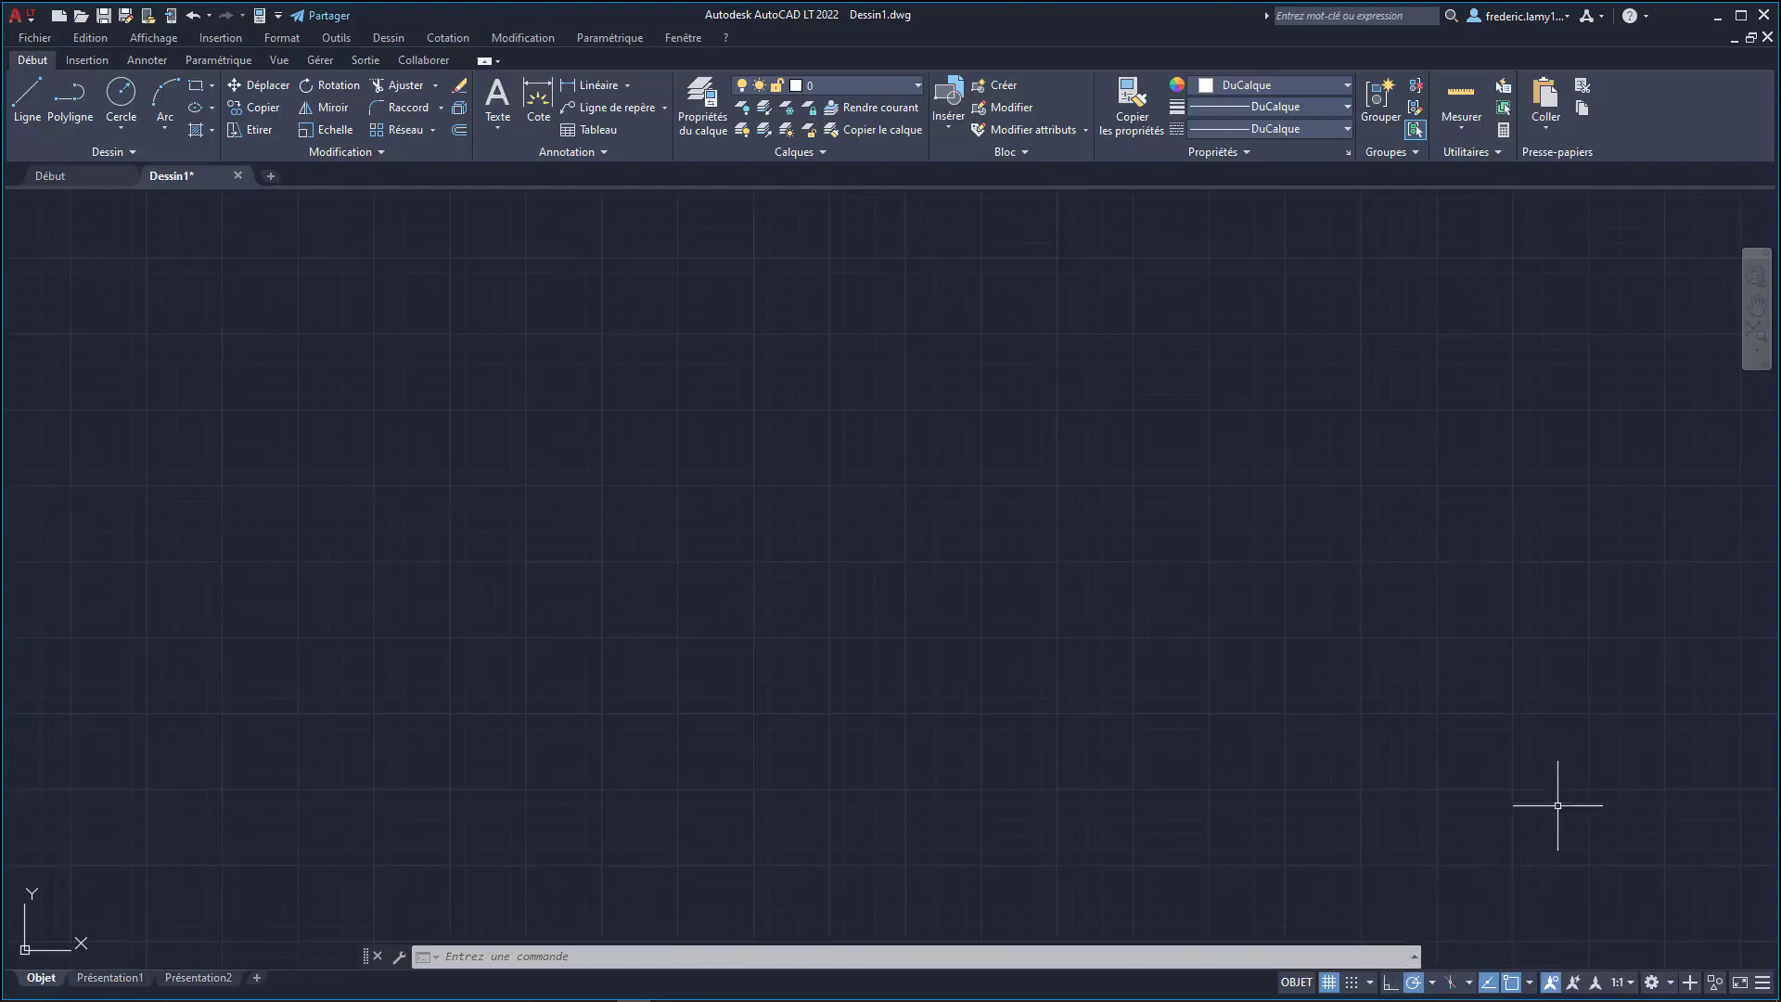
- Switch on a drawing-aid toggle on the status bar
{"action": "left_click", "coordinate": [1487, 986]}
{"action": "left_click", "coordinate": [28, 20]}
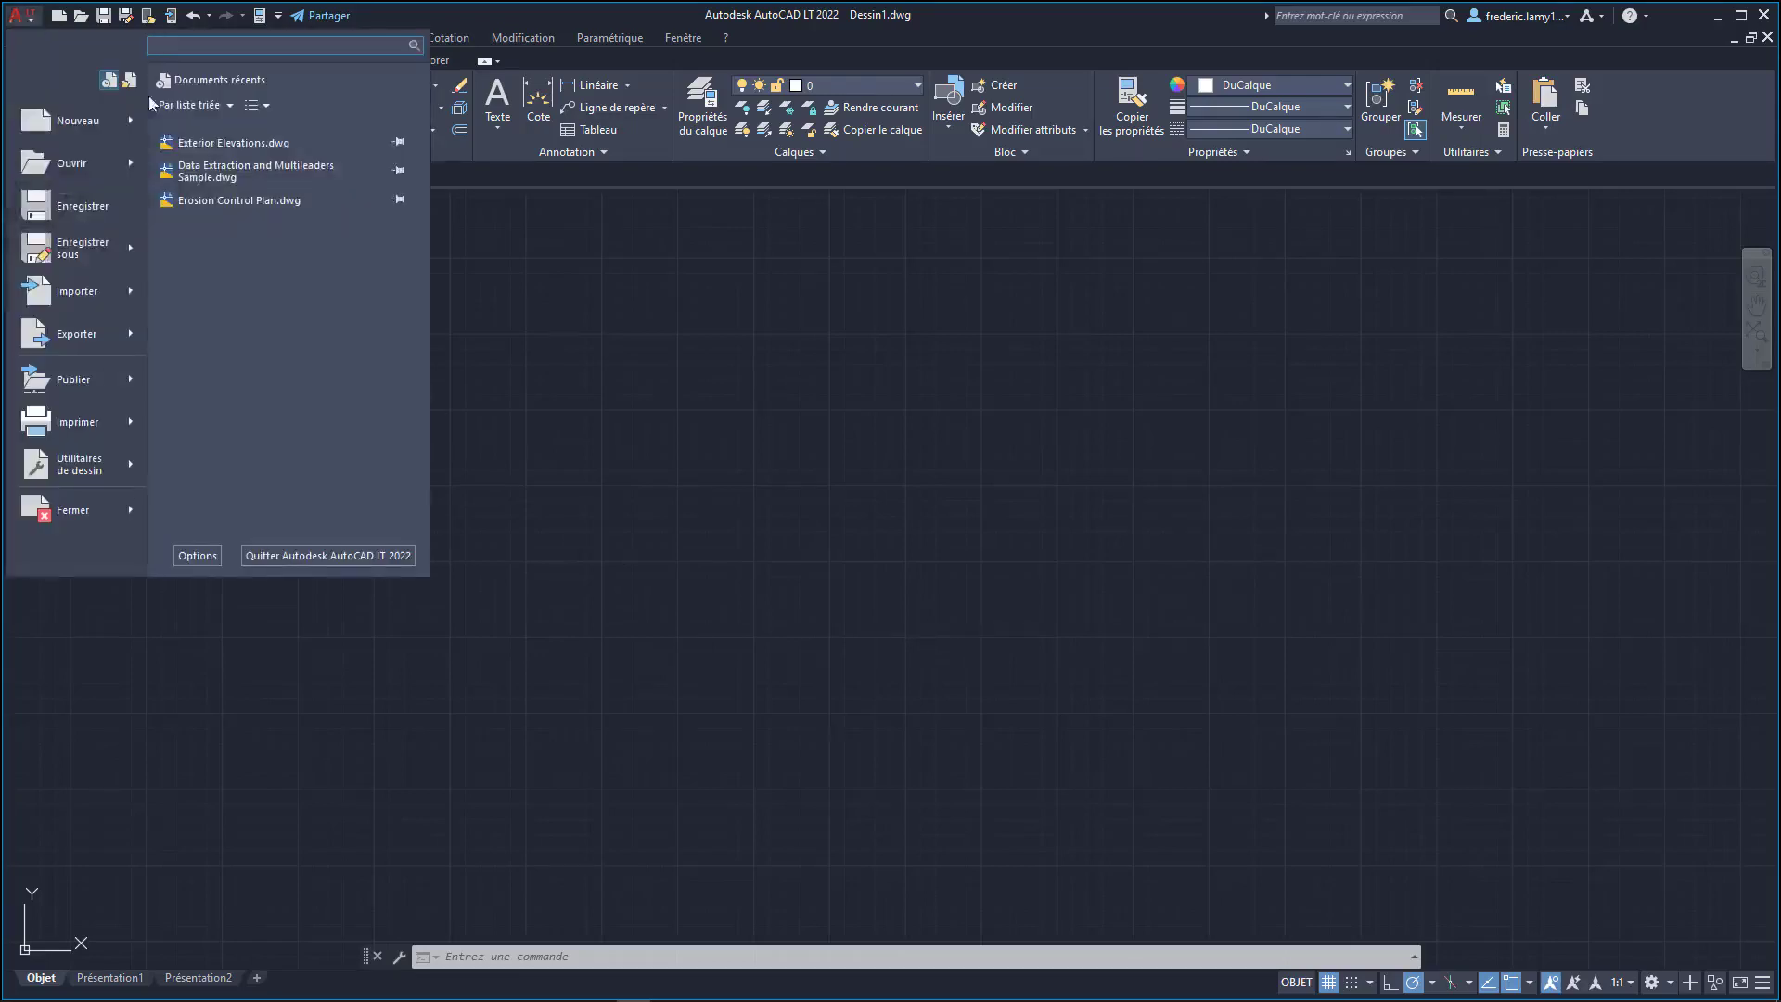
{"action": "left_click", "coordinate": [464, 278]}
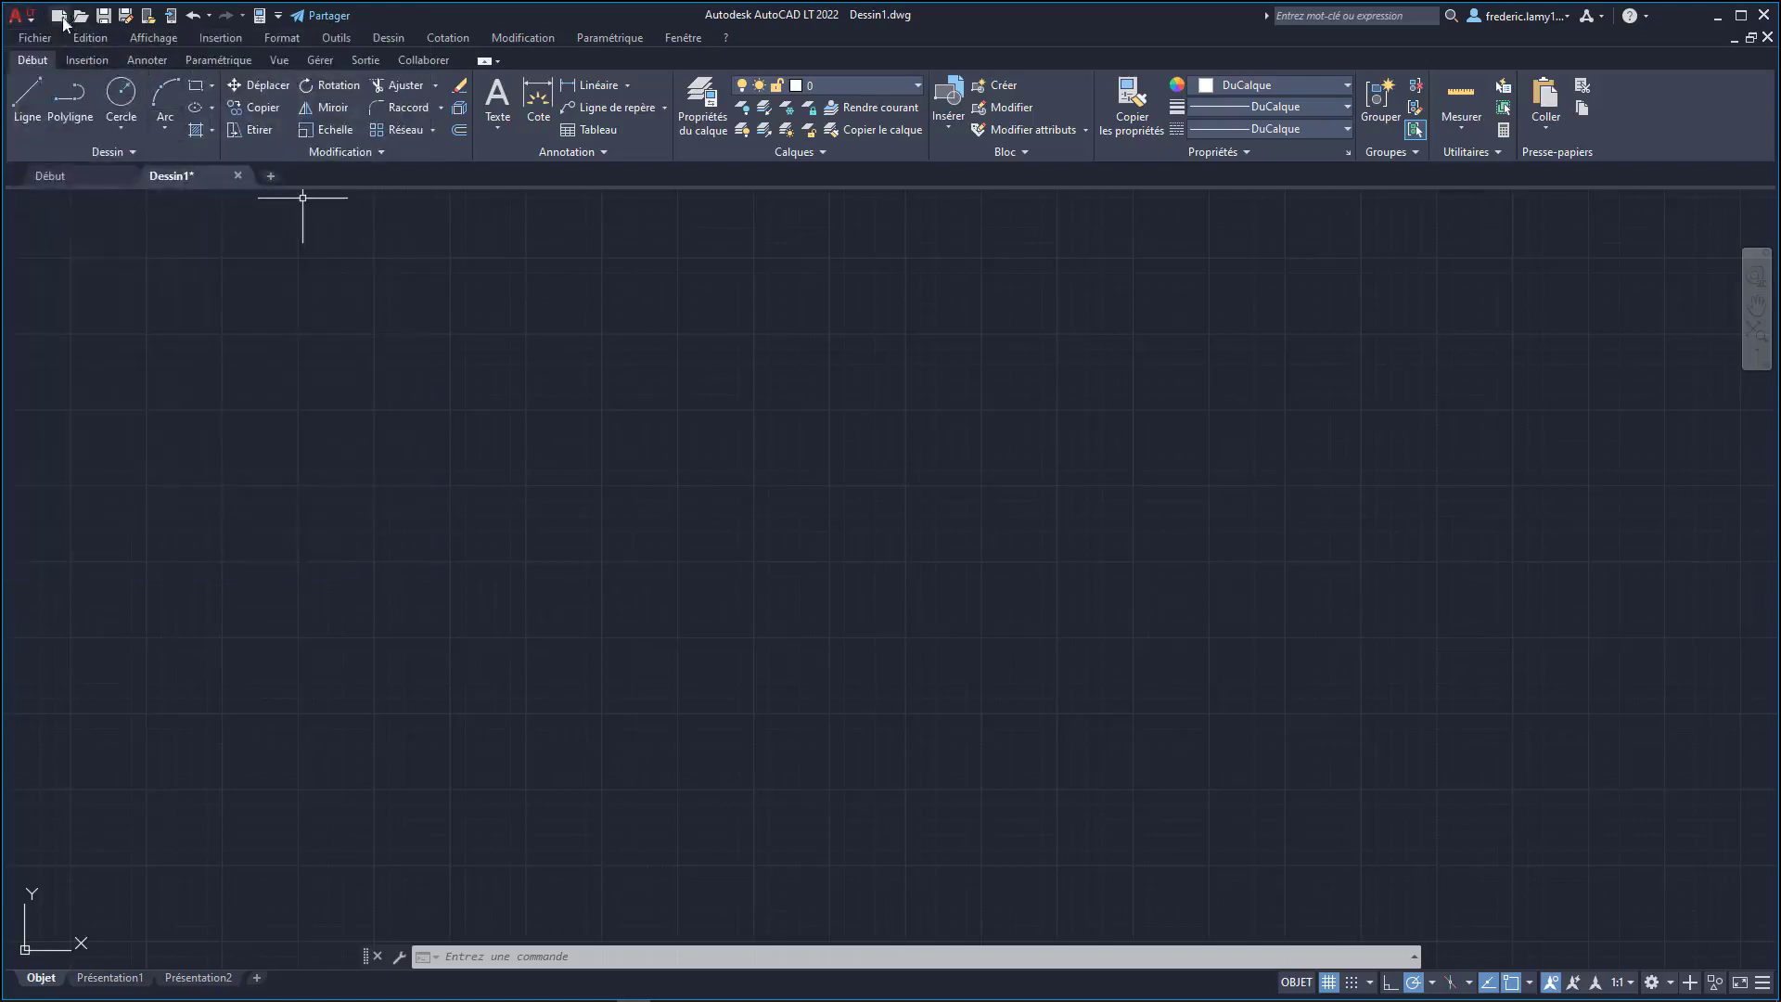